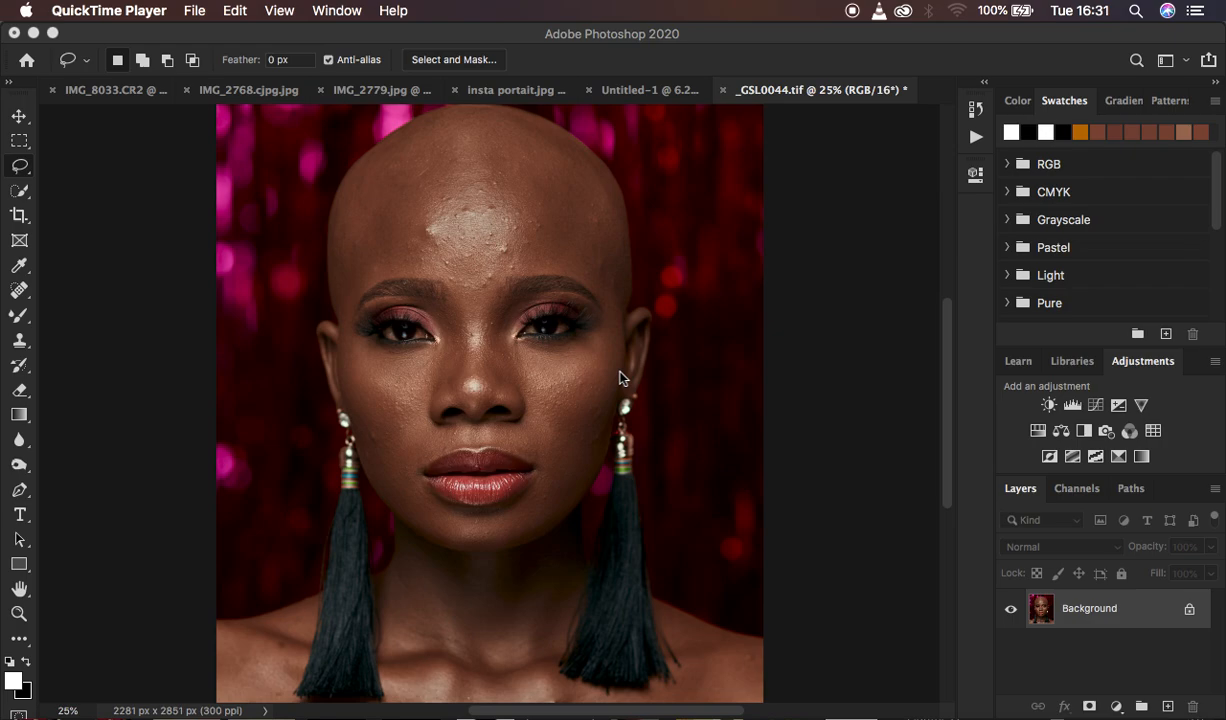
left_click(1098, 617)
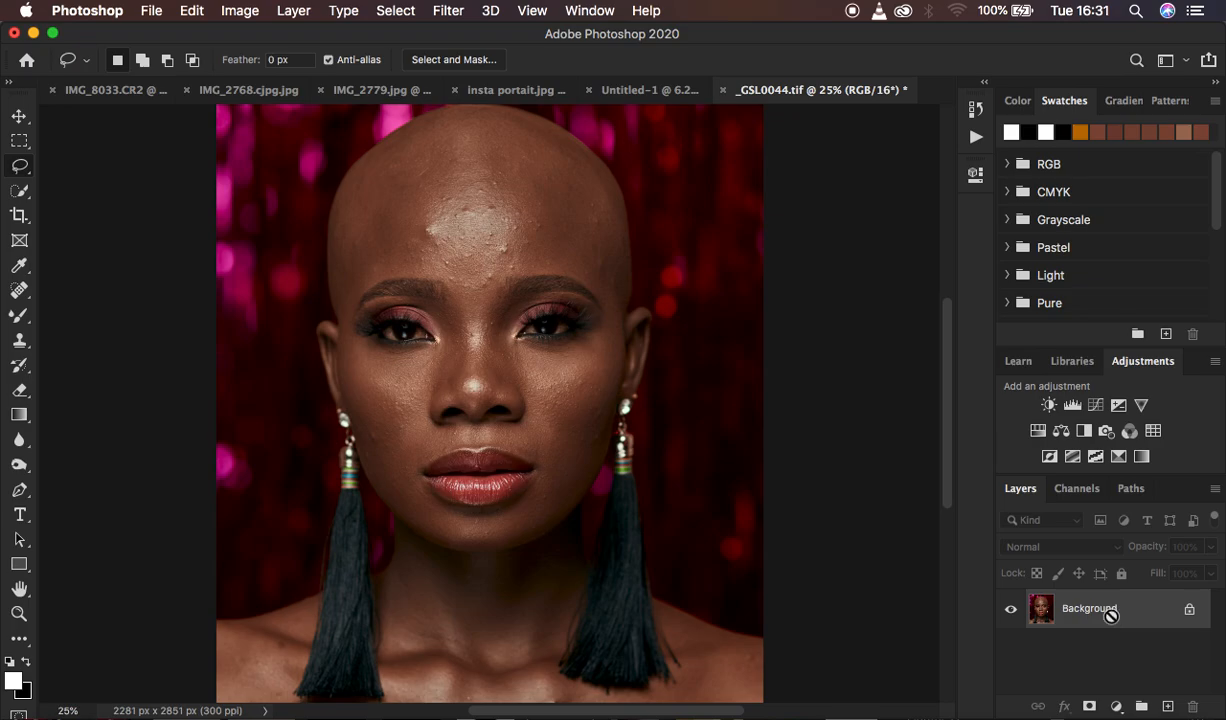
key("super+j")
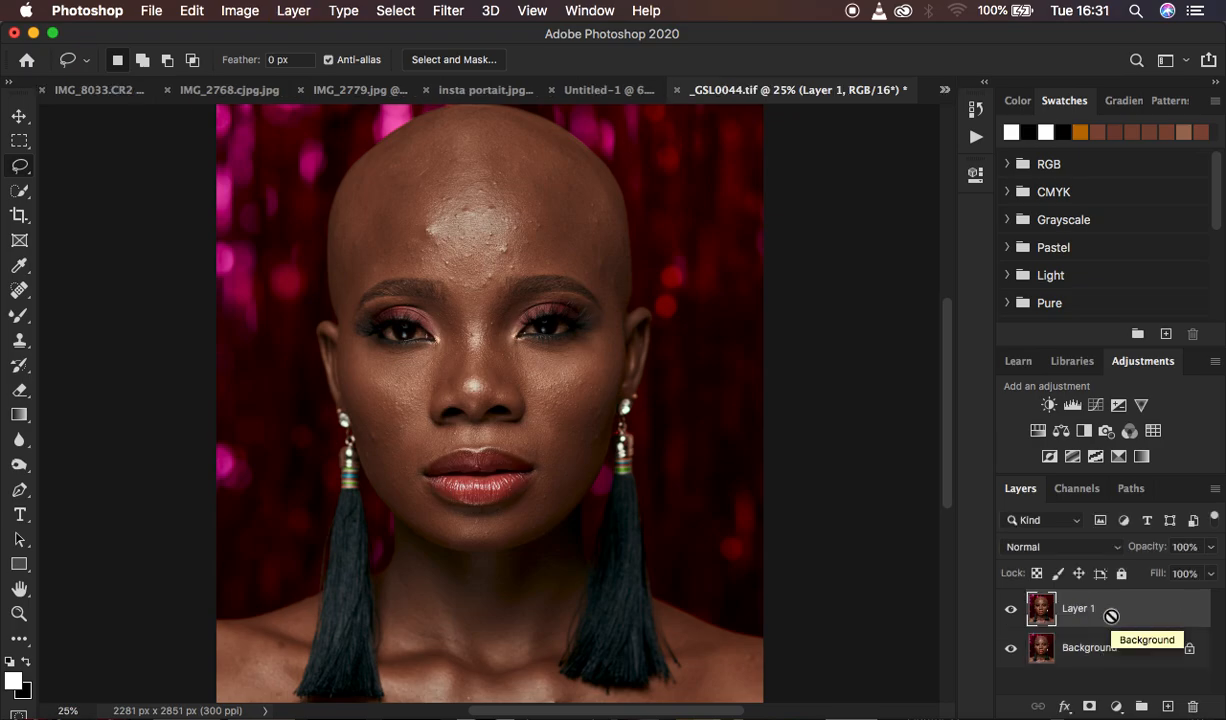
key("super+j")
key("super+z")
key("super+z")
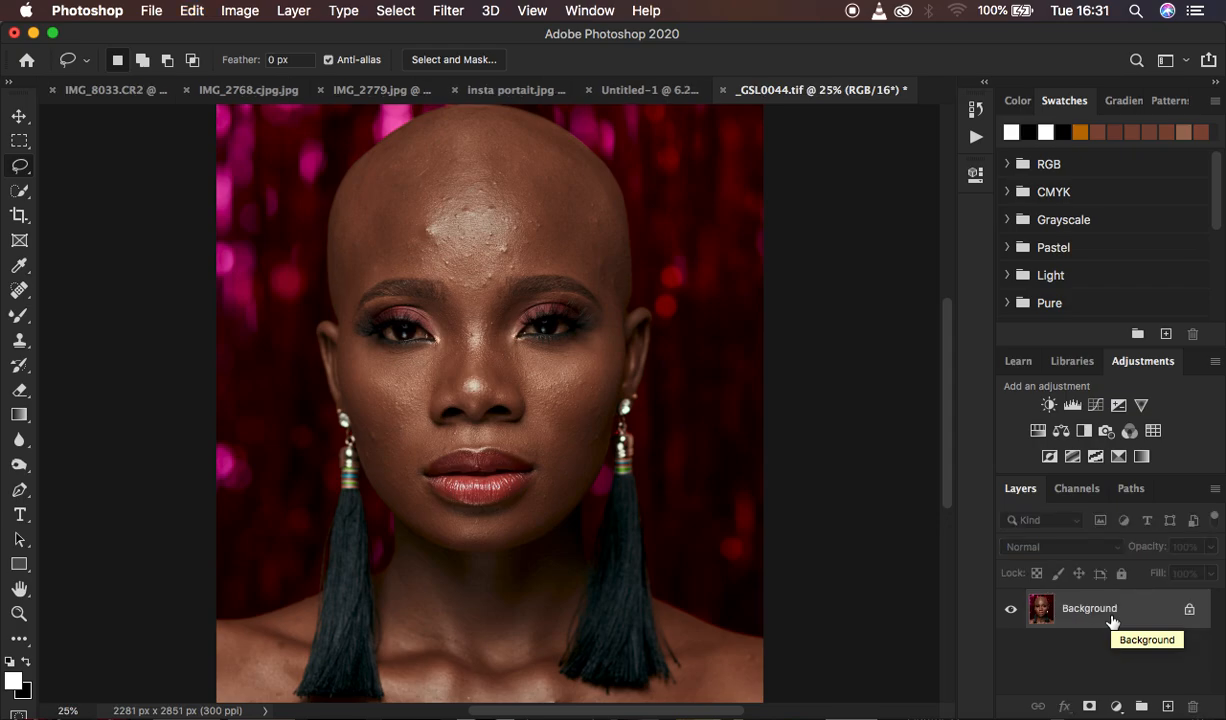
Duplicate the Background layer twice so that two copies are stacked above it
left_click_drag(1112, 621, 1166, 706)
left_click(1141, 621)
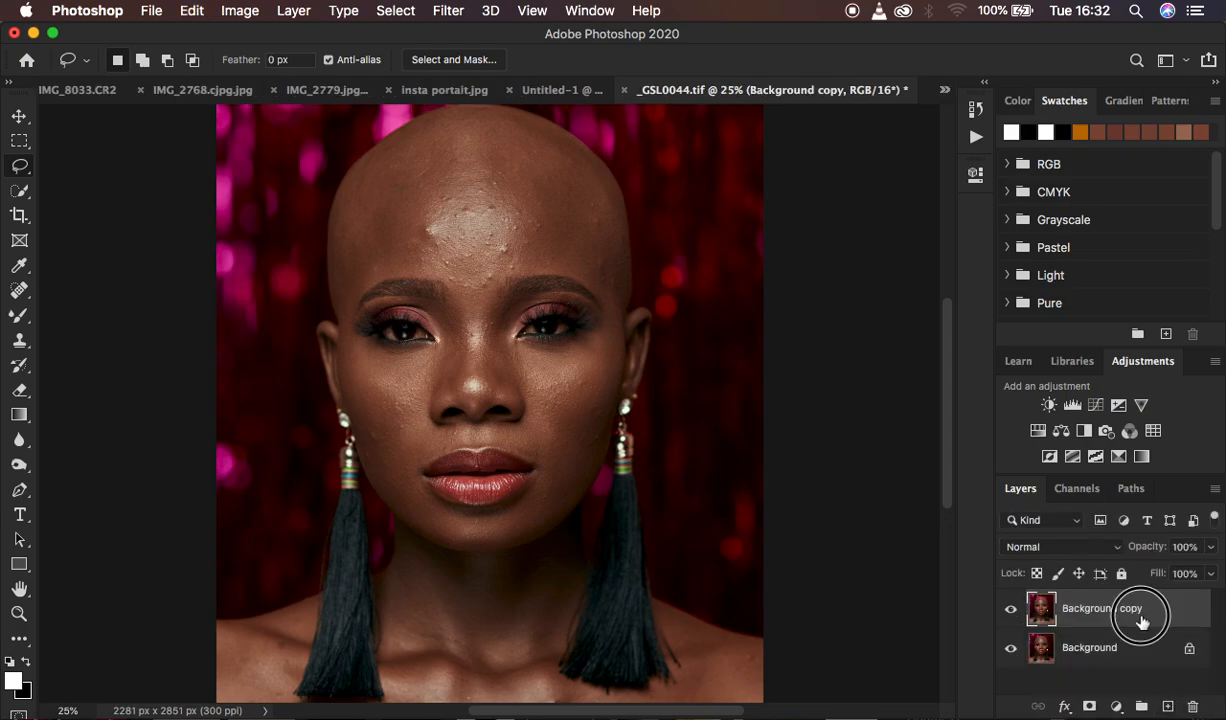
left_click_drag(1141, 621, 1166, 706)
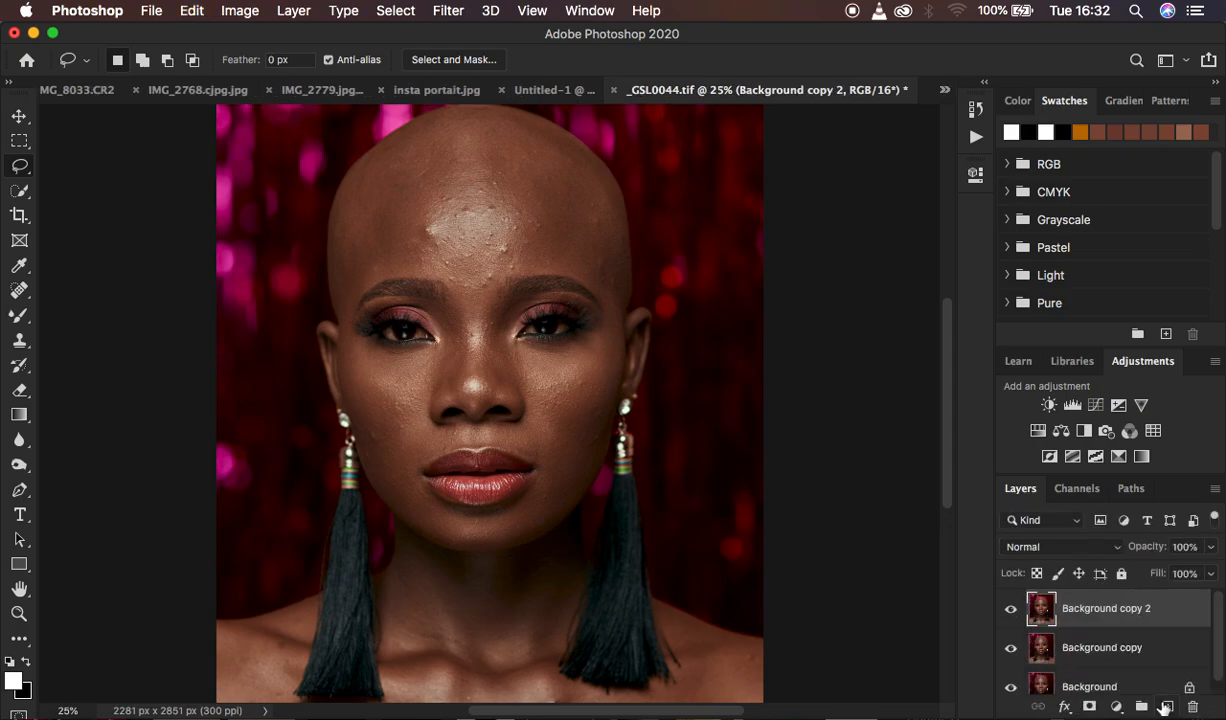
Rename the lower background copy to LOW FREQ and the upper copy to HIGH FREQ
double_click(1093, 649)
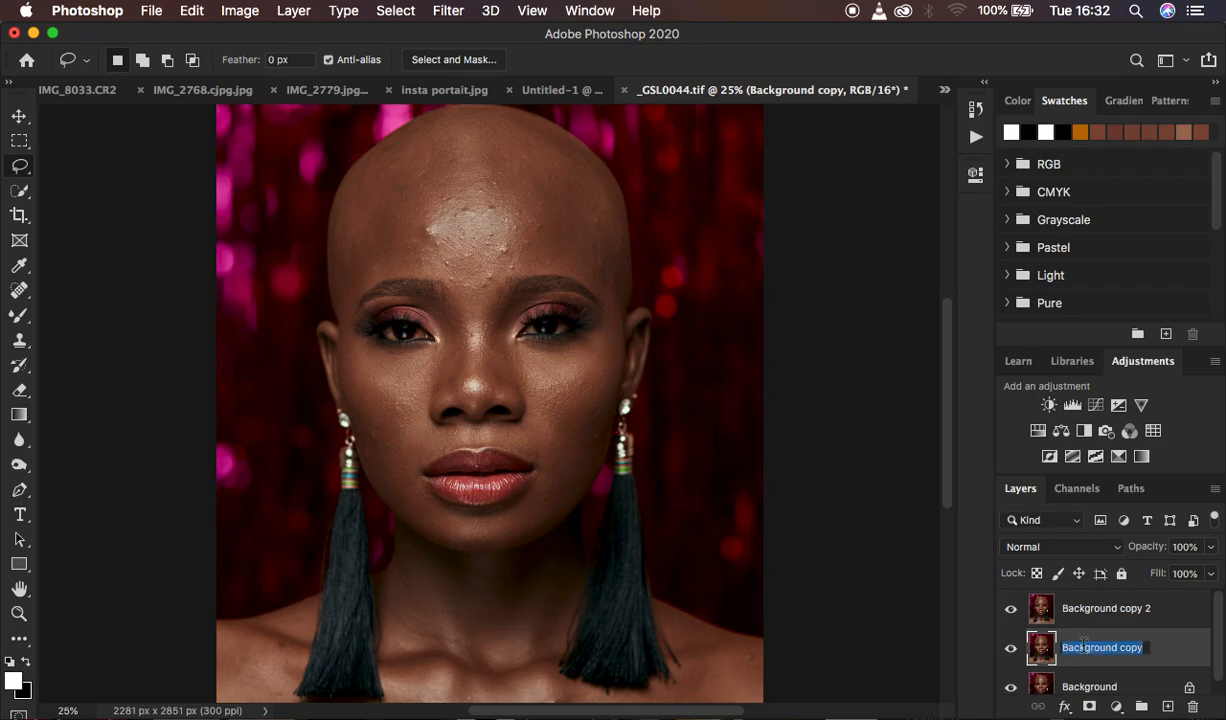
type("LOW")
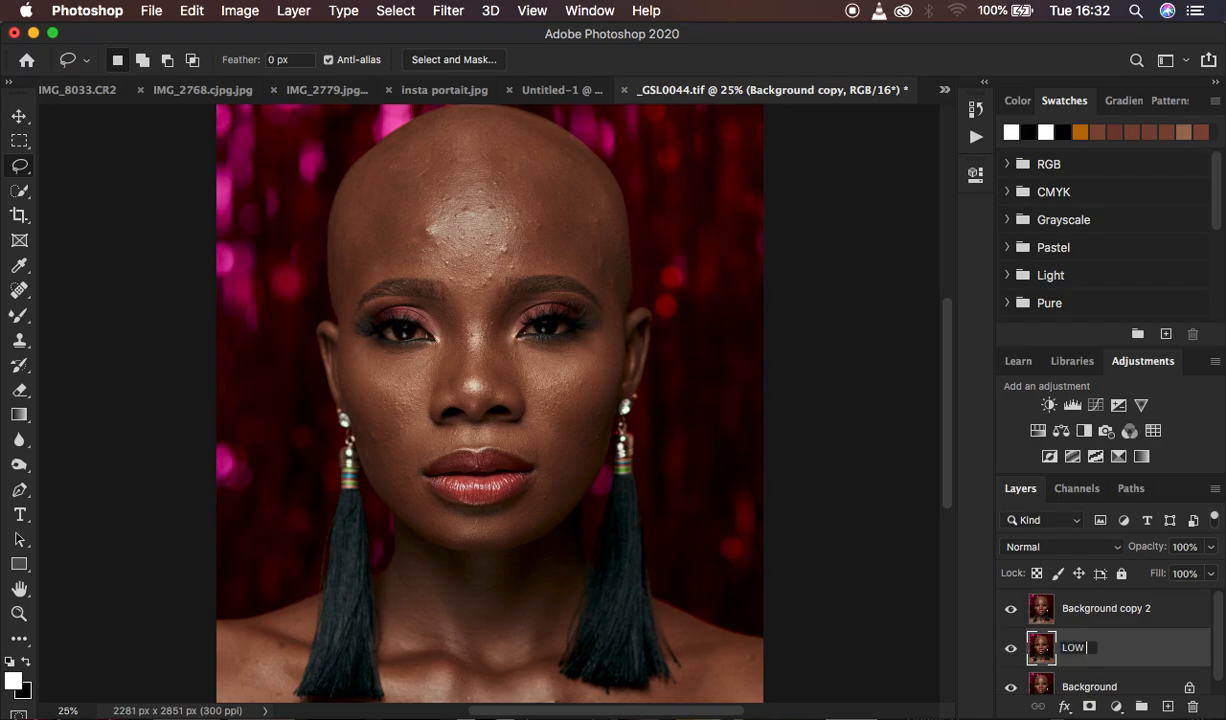
type(" FREQ")
key("Return")
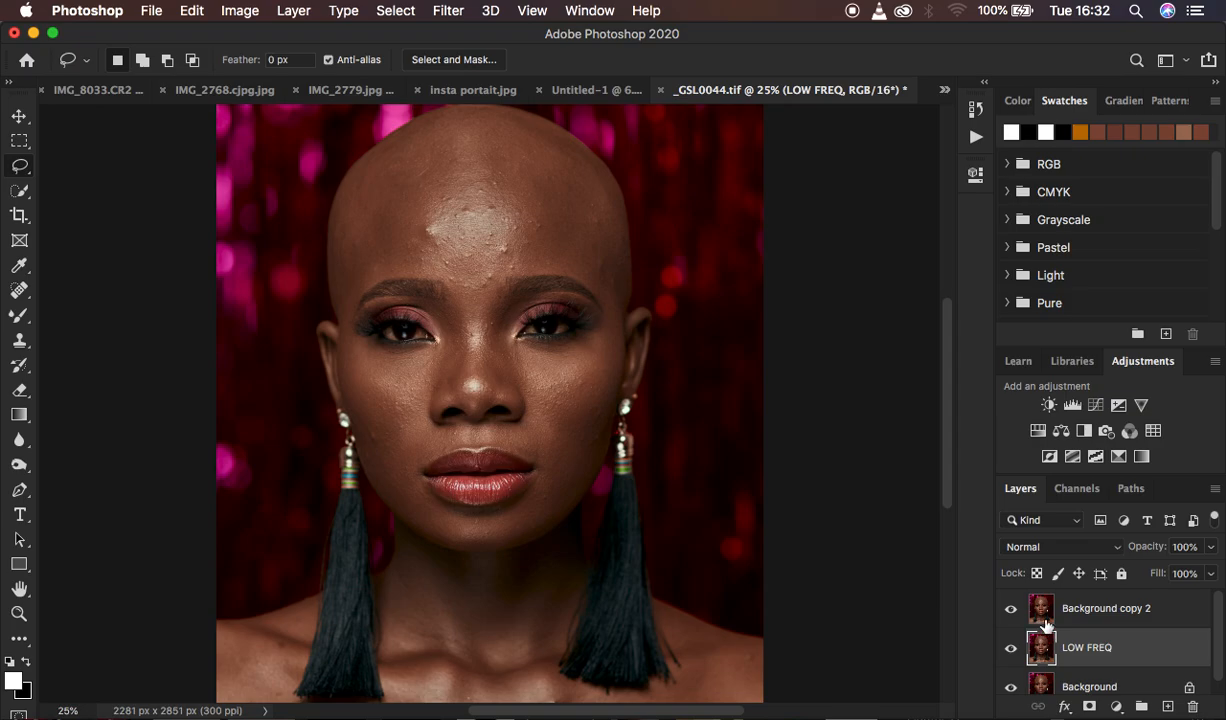
double_click(1100, 608)
type("HIGH FREQ")
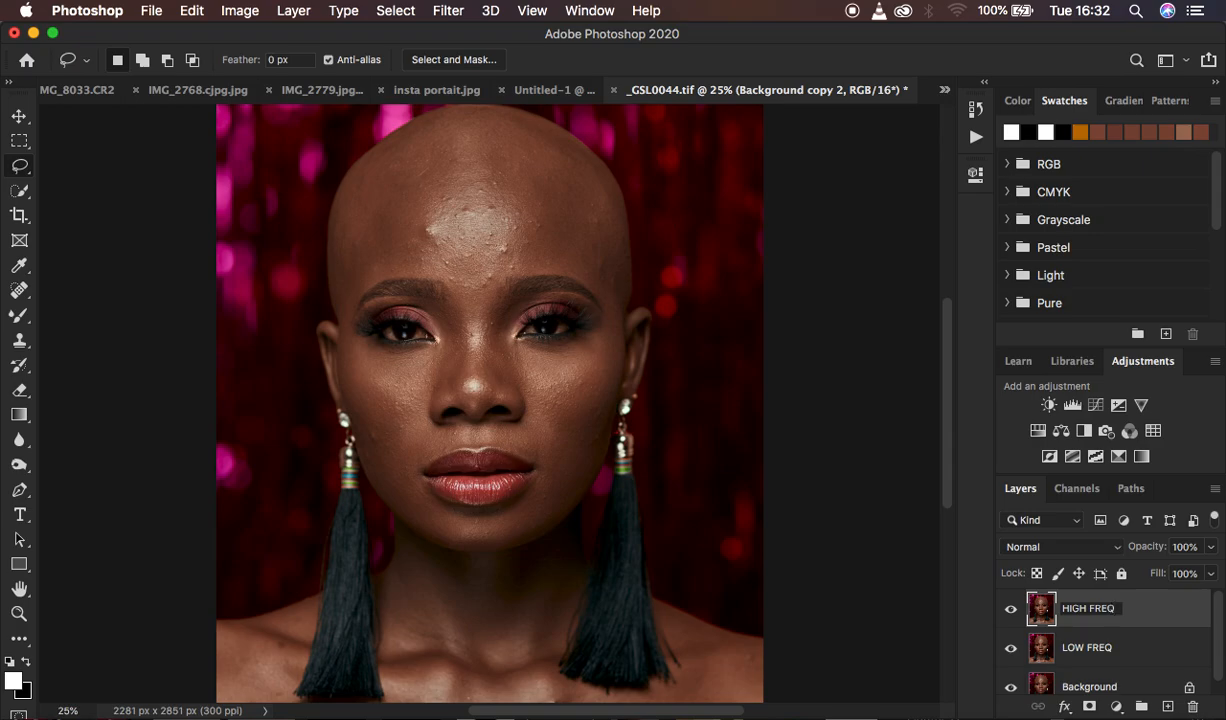
key("Return")
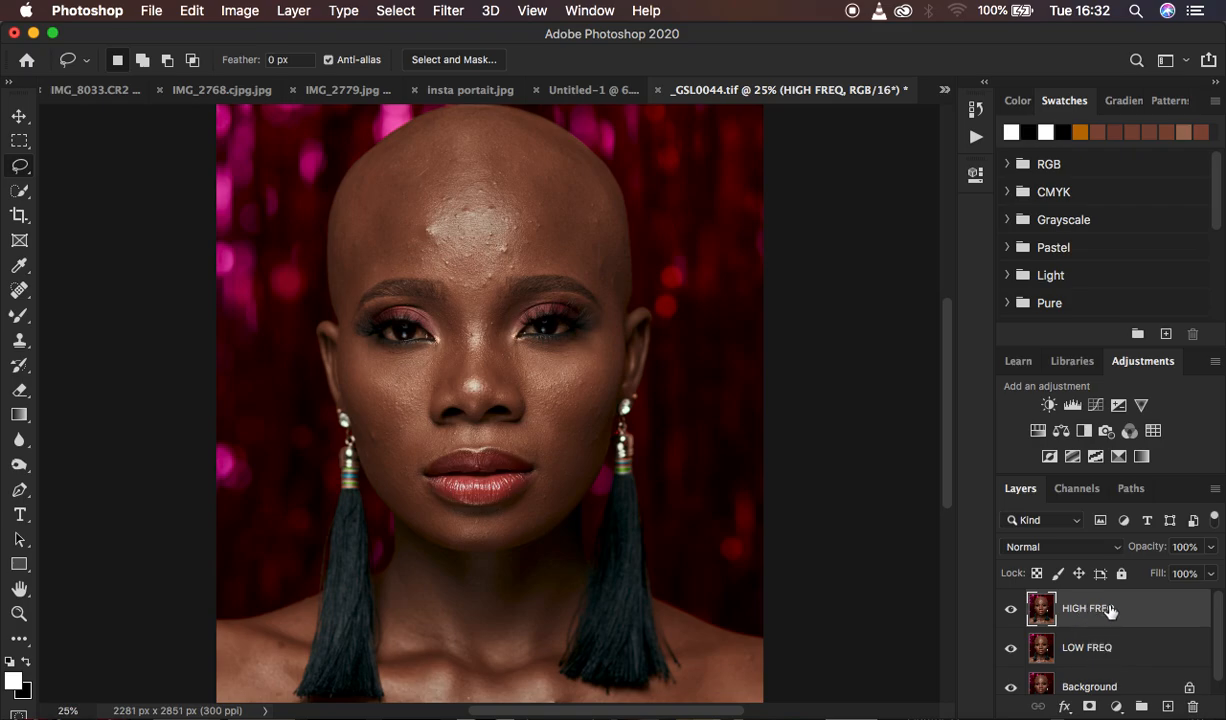
Hide the HIGH FREQ layer and open the Gaussian Blur filter for the LOW FREQ layer
left_click(1011, 609)
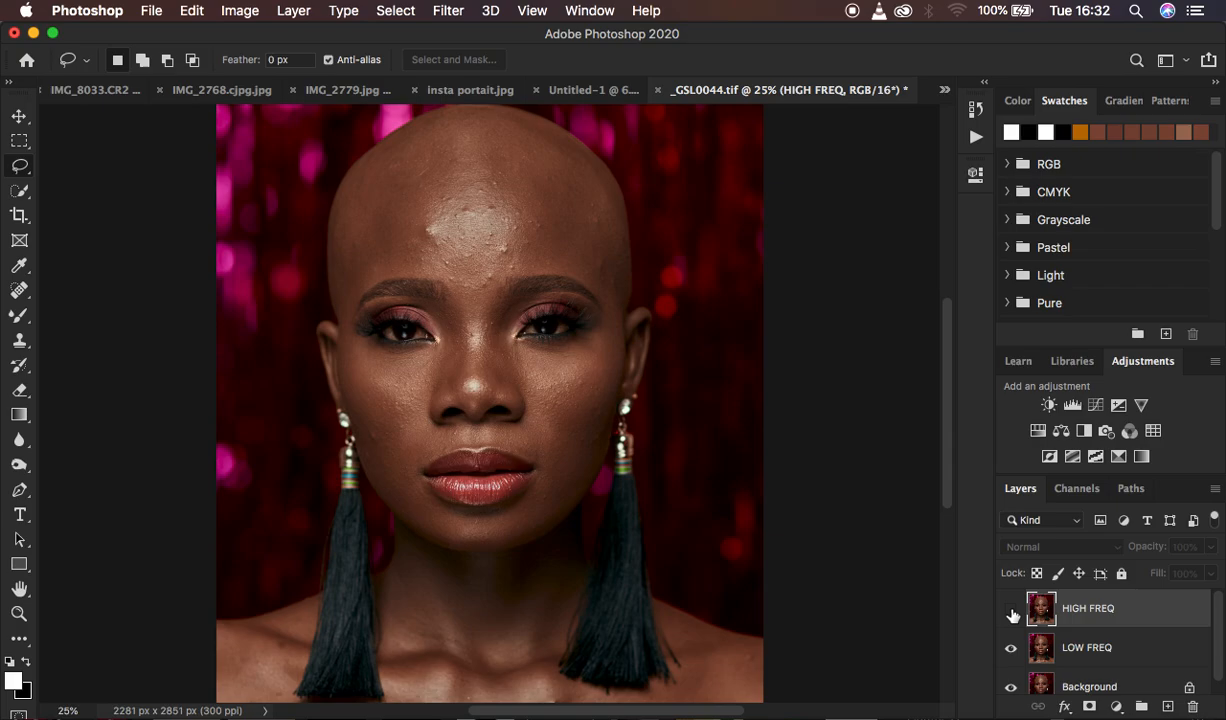
left_click(1098, 648)
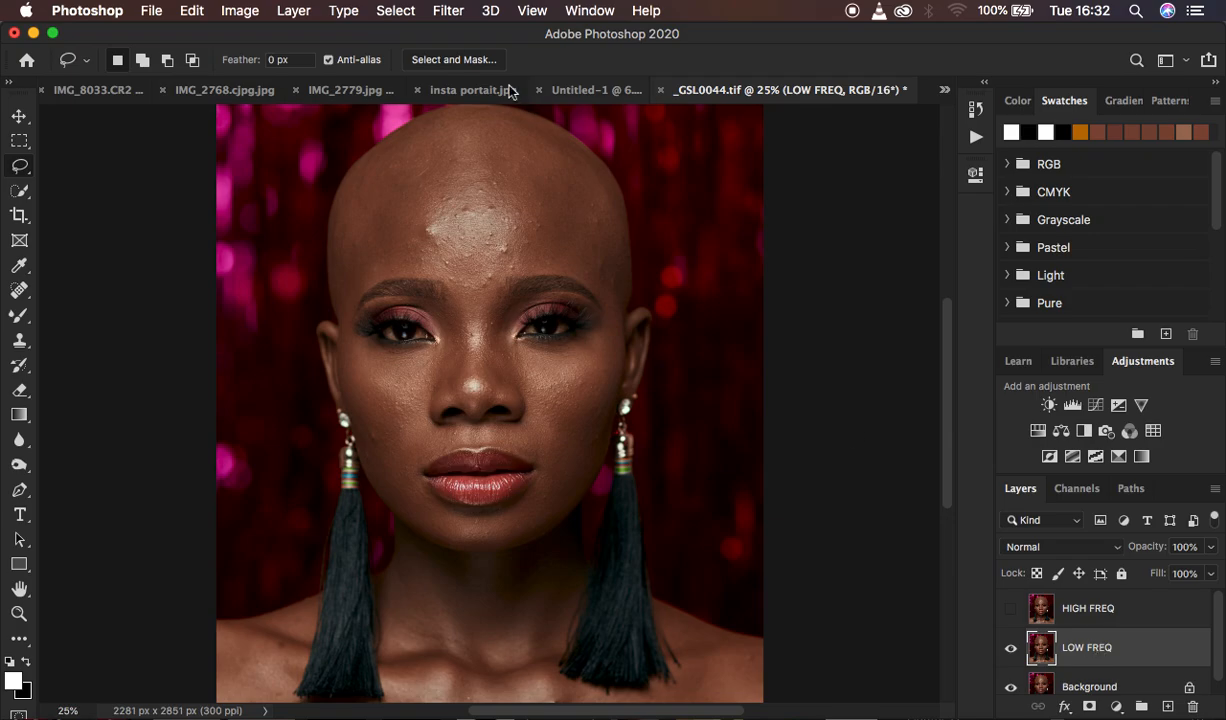
left_click(448, 13)
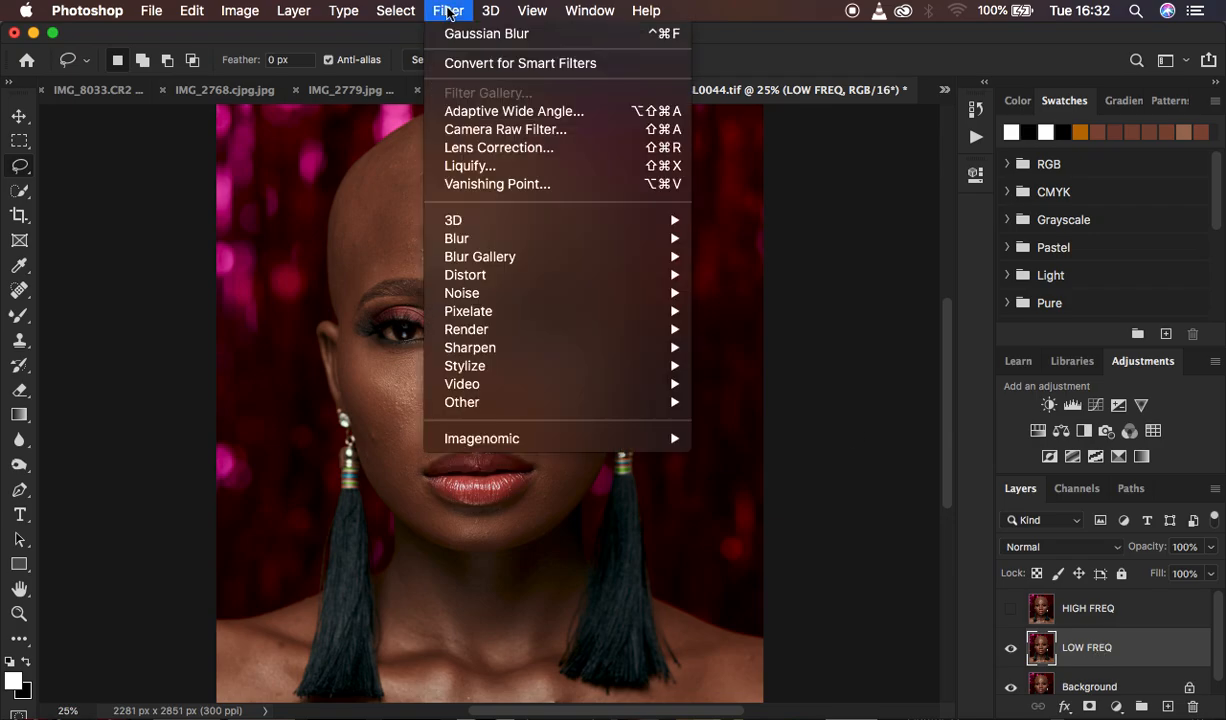
mouse_move(557, 245)
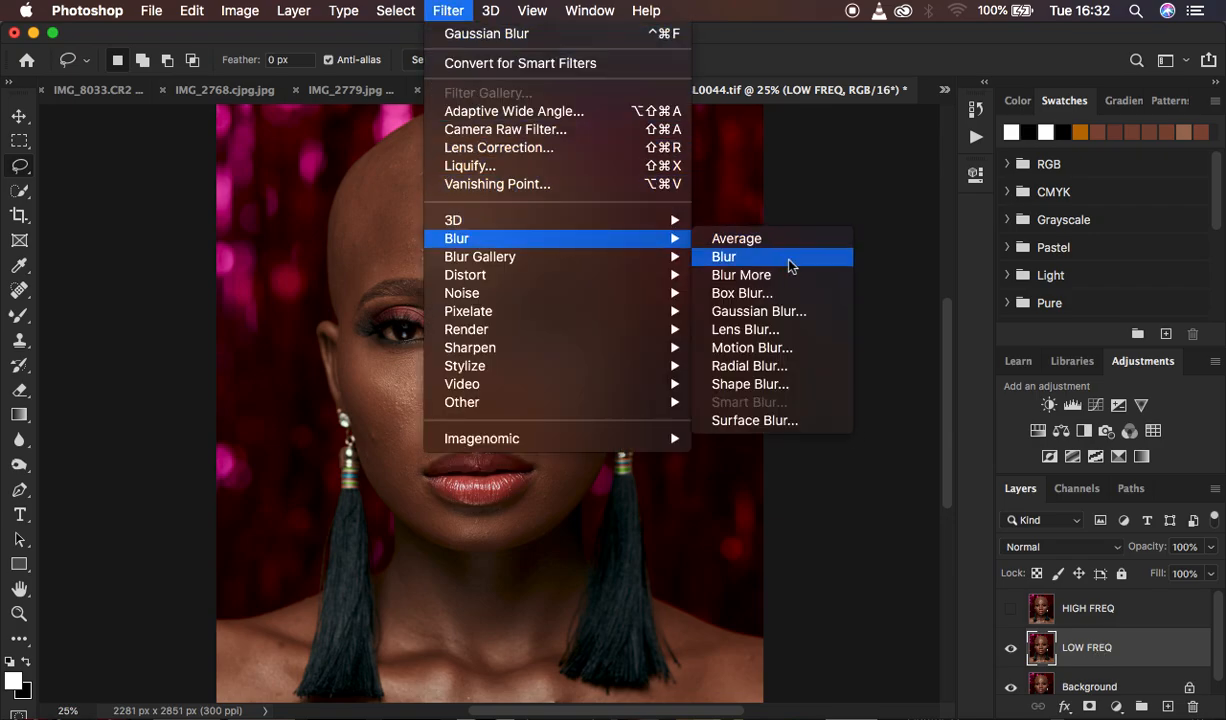
left_click(775, 311)
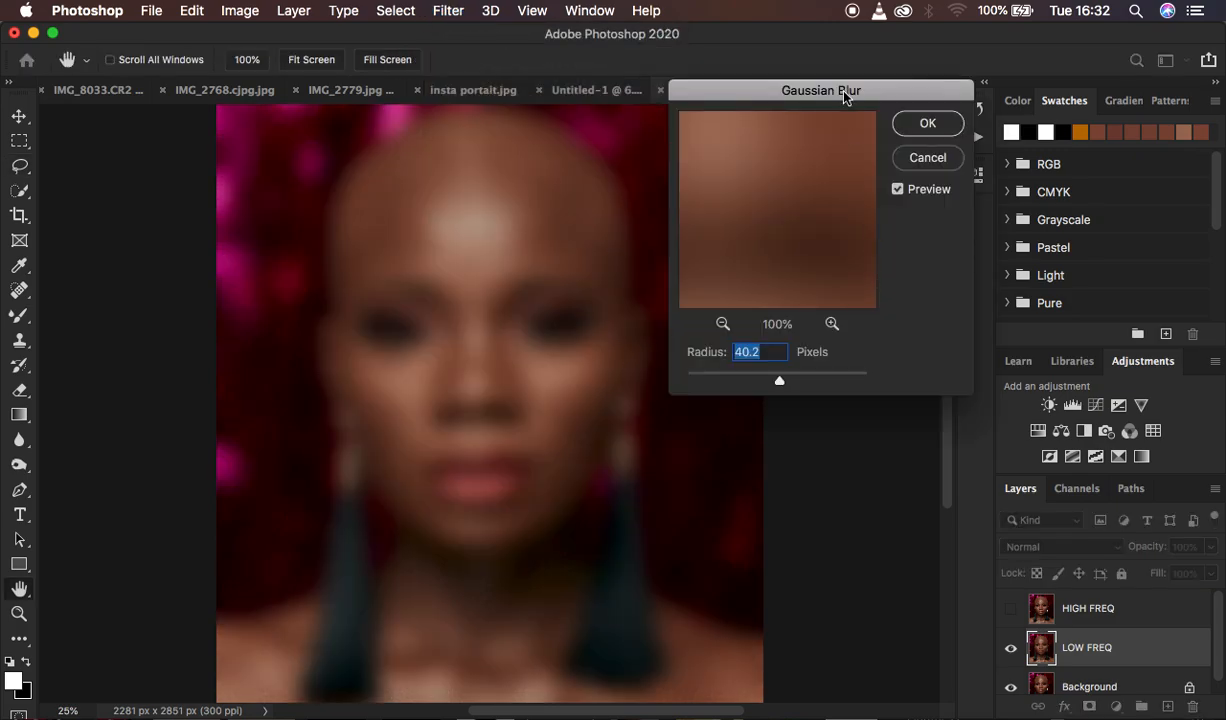
left_click_drag(846, 90, 977, 101)
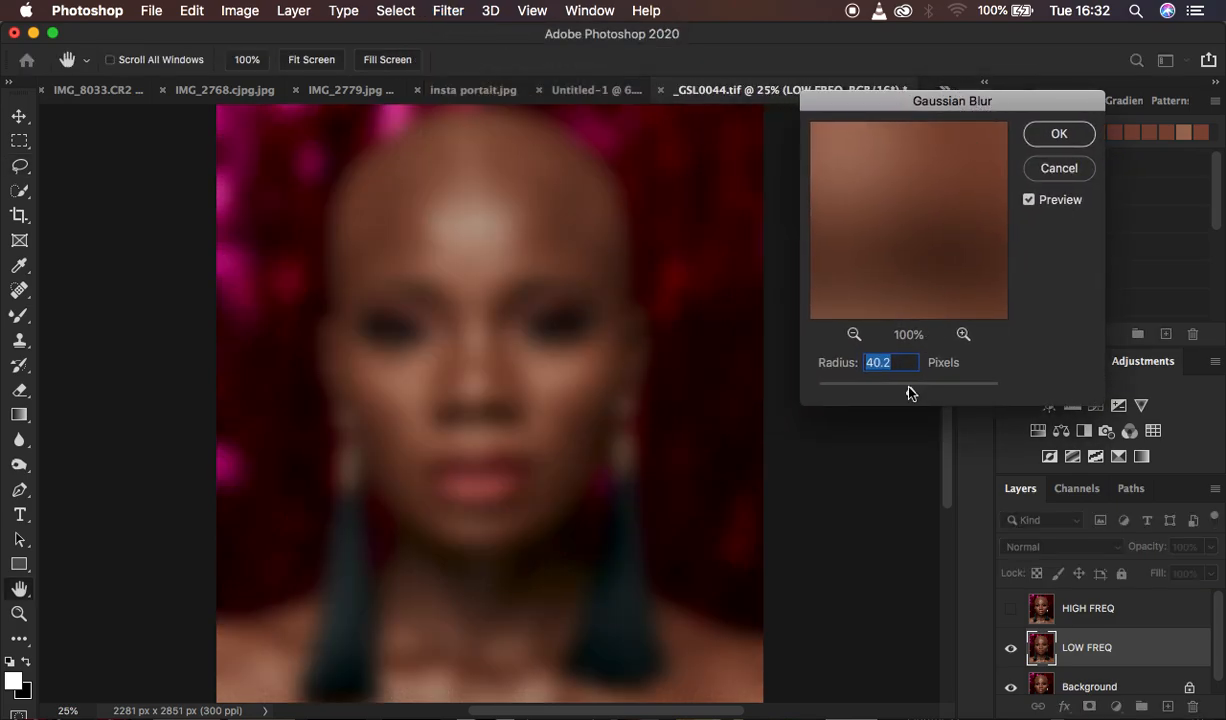
Check the forehead texture in the blur preview and apply Gaussian Blur to LOW FREQ with a 9-pixel radius
left_click_drag(910, 392, 818, 390)
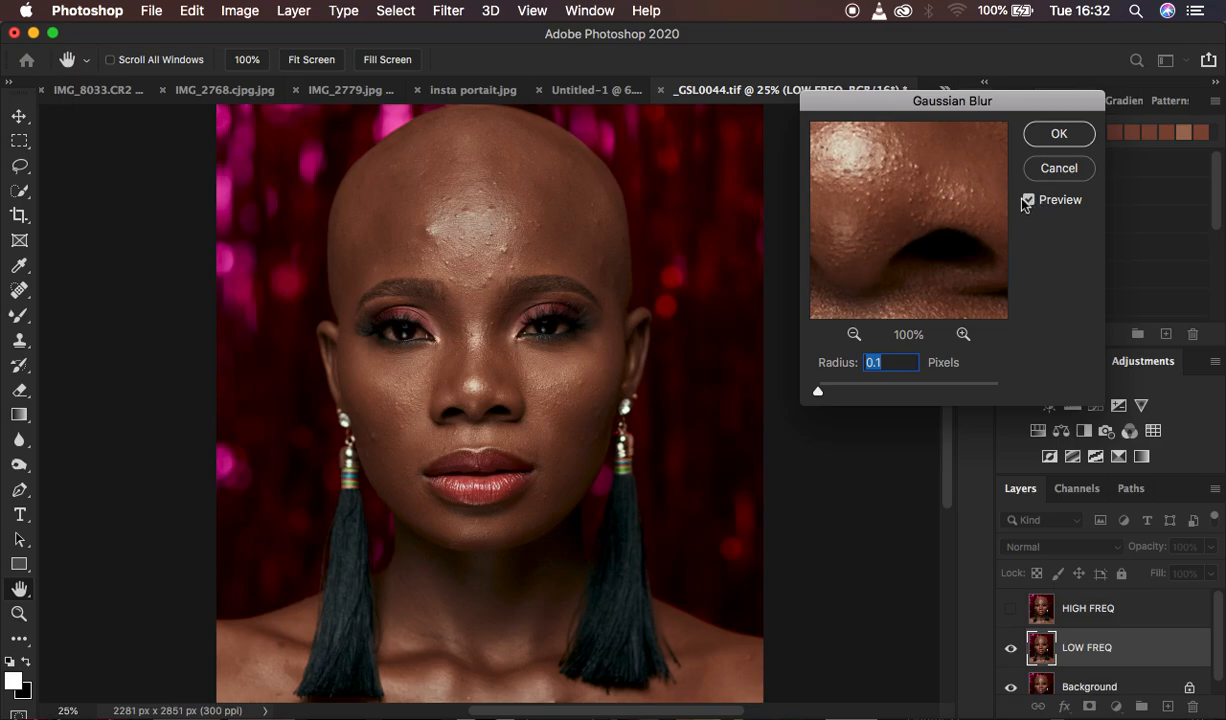
left_click_drag(866, 156, 934, 288)
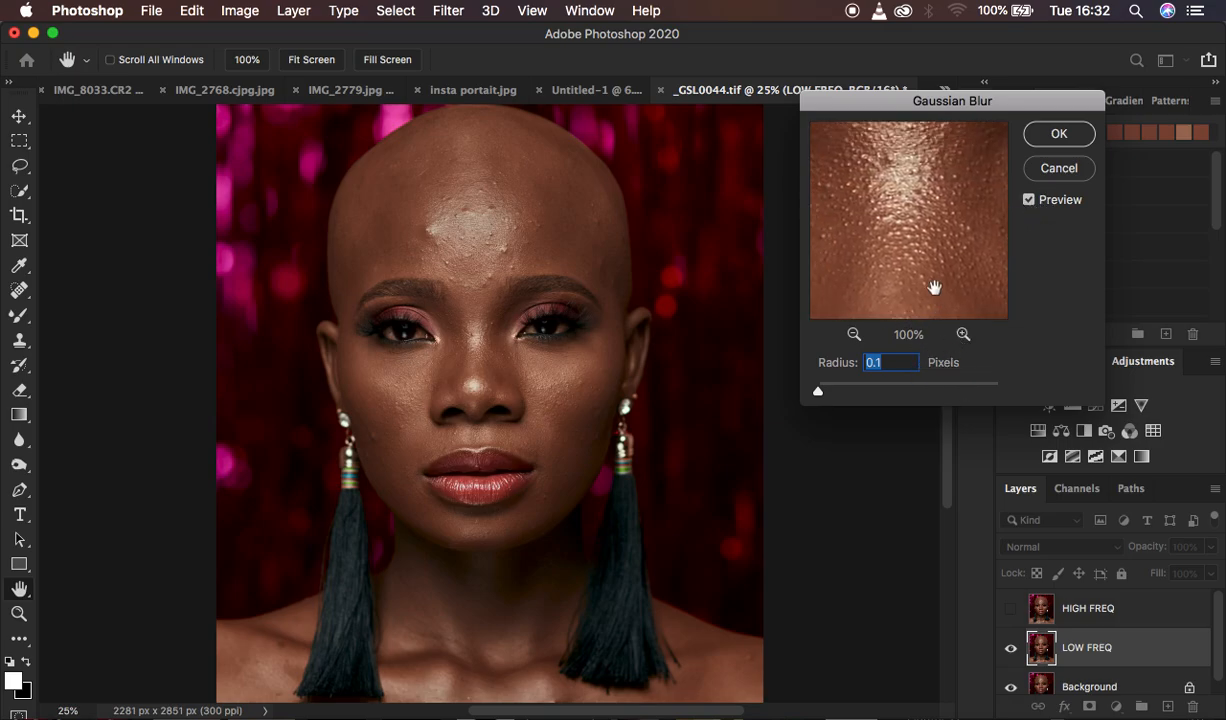
left_click_drag(908, 206, 912, 333)
left_click(852, 336)
left_click(852, 336)
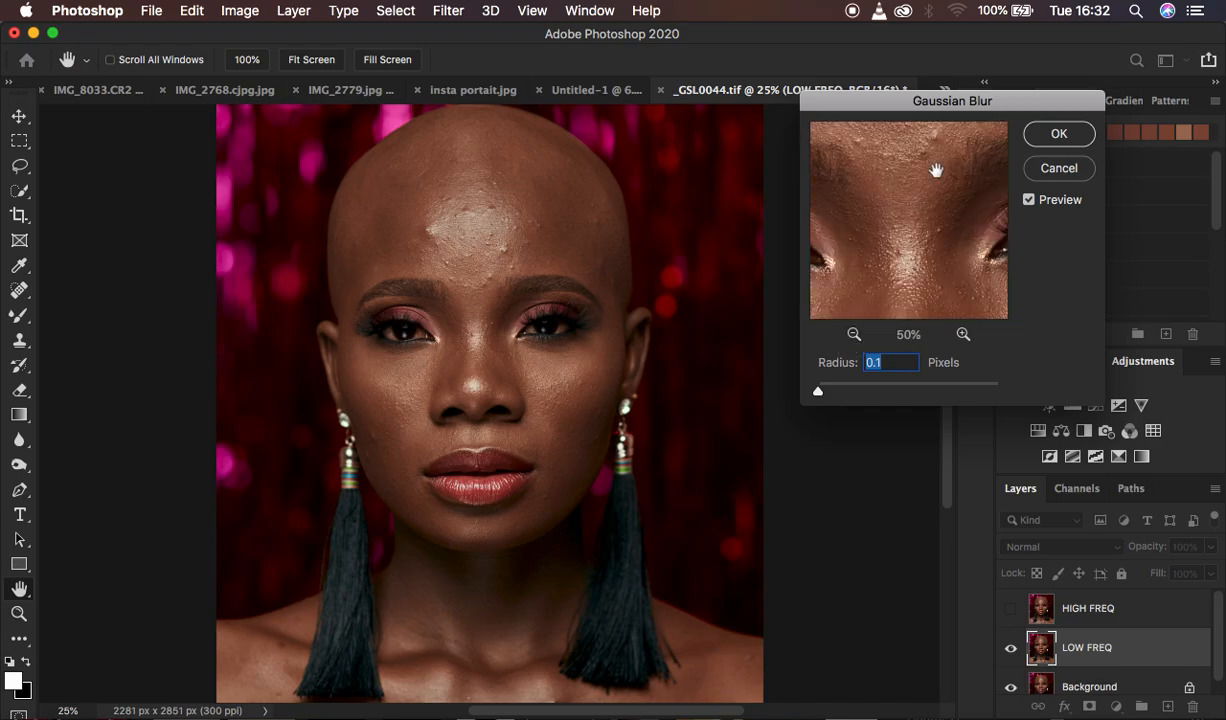
left_click_drag(936, 170, 905, 287)
left_click_drag(882, 202, 907, 303)
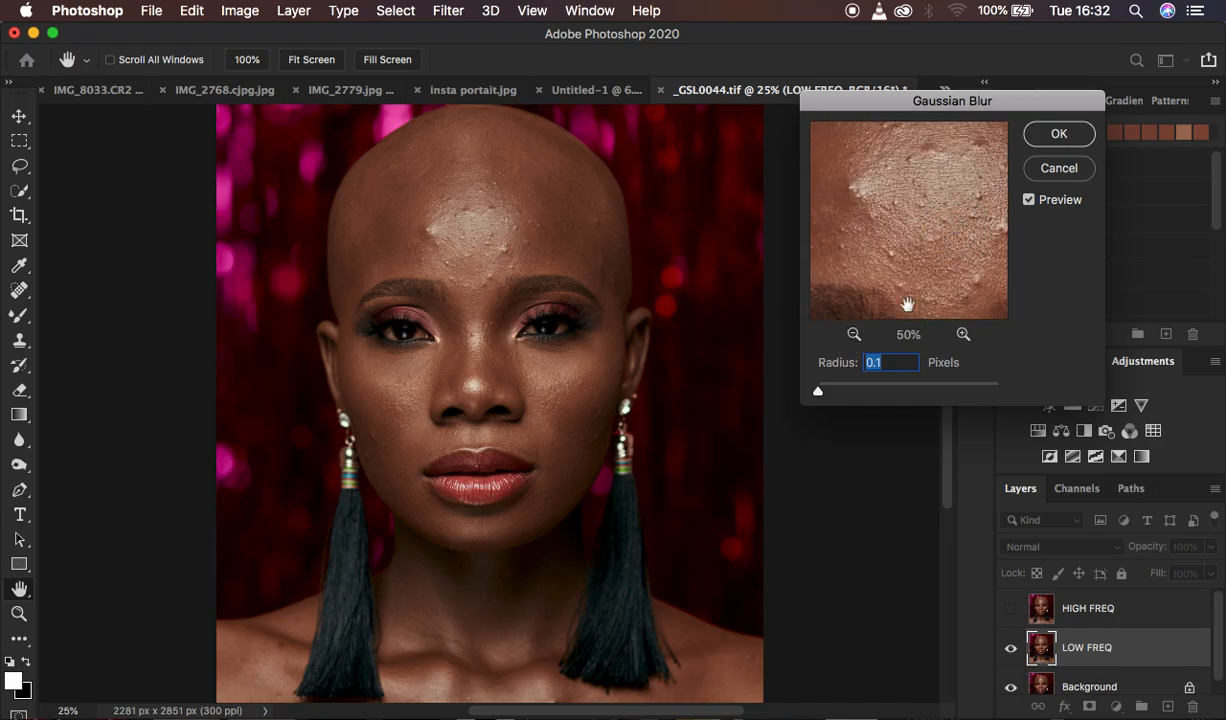
left_click_drag(819, 397, 829, 391)
left_click_drag(834, 393, 885, 396)
type("9")
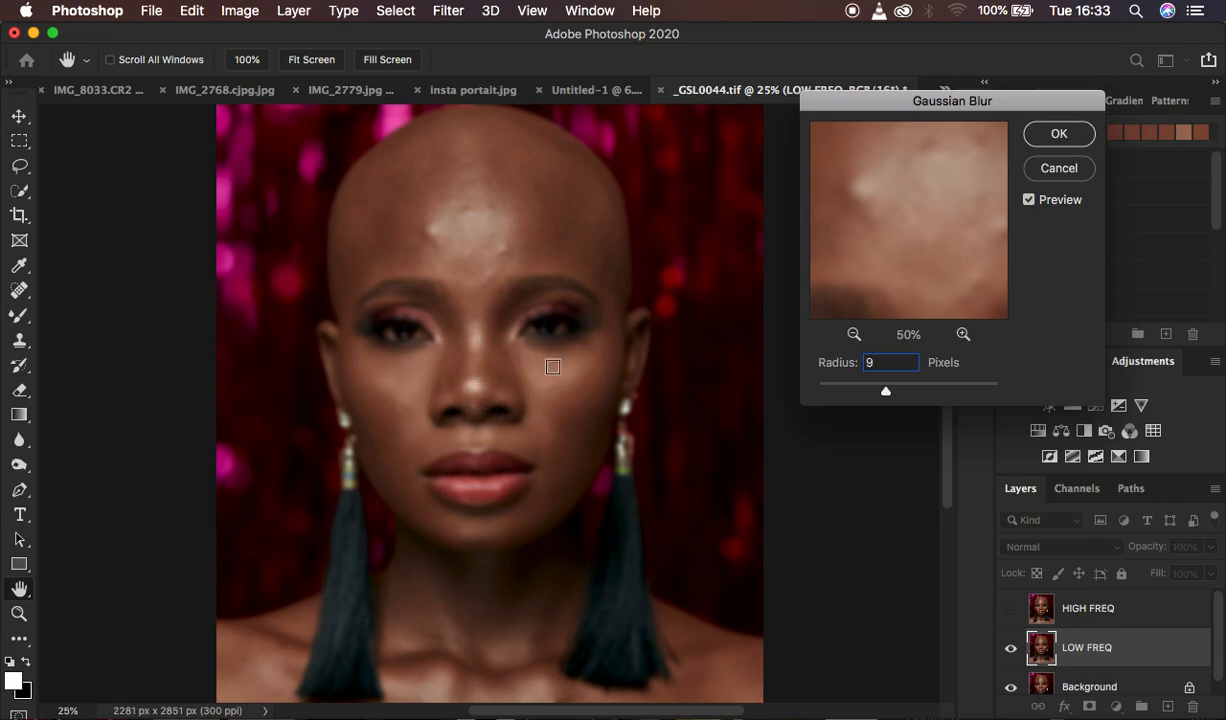
left_click(1051, 136)
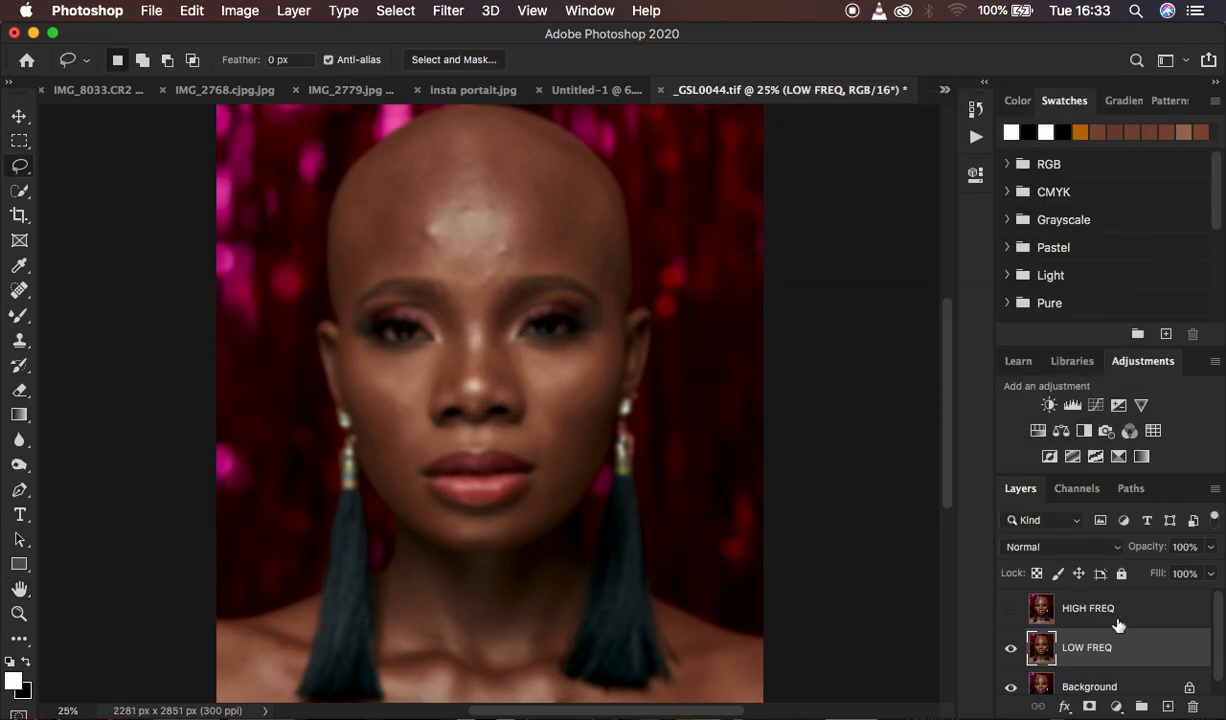
Make the HIGH FREQ layer visible and open Apply Image for it with LOW FREQ as the source layer
left_click(1117, 611)
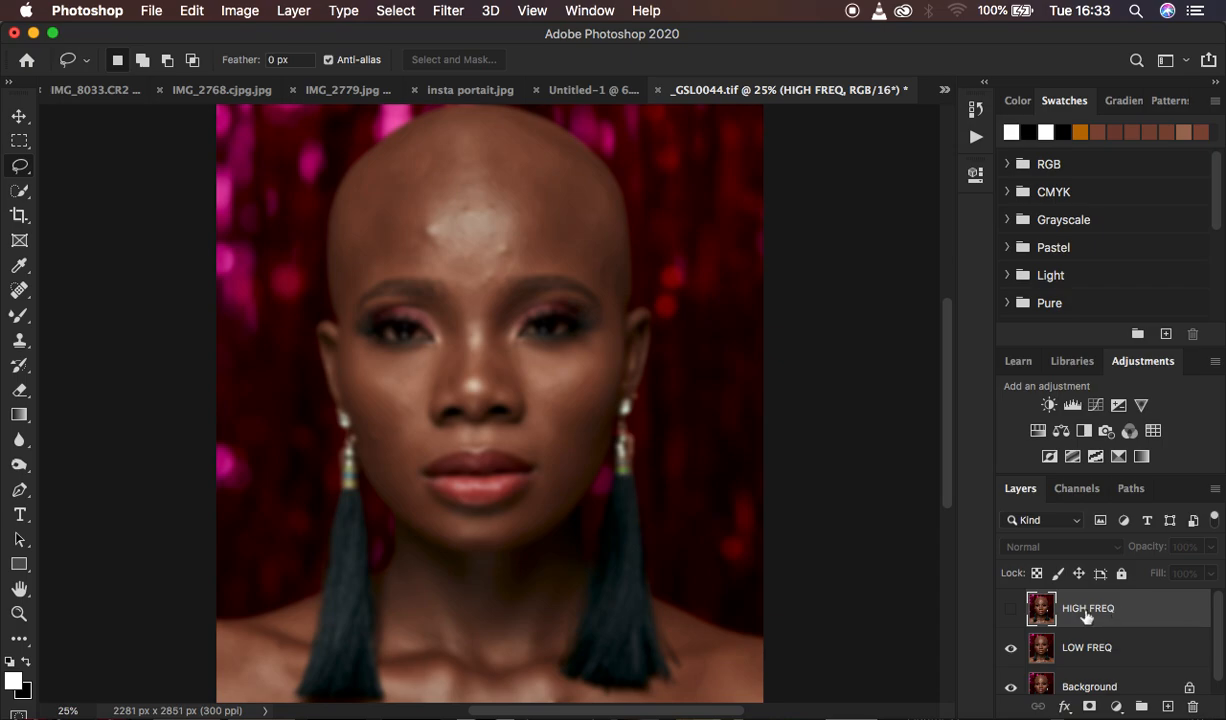
left_click(1011, 608)
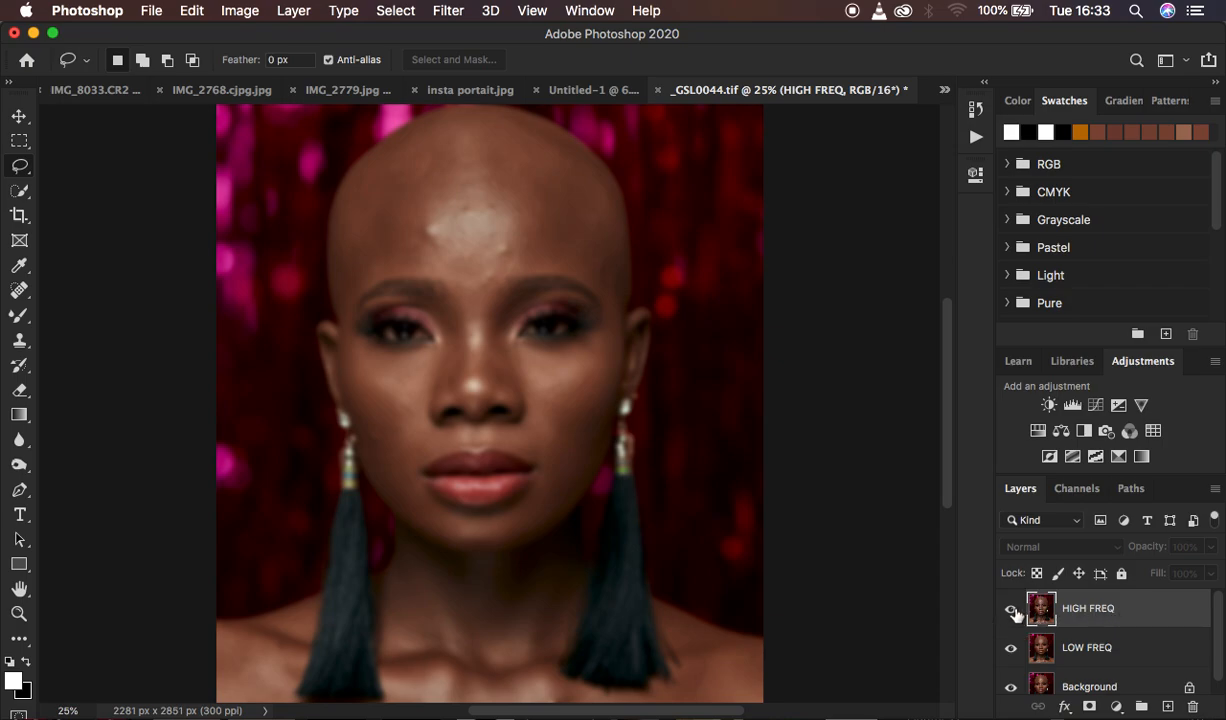
left_click(230, 12)
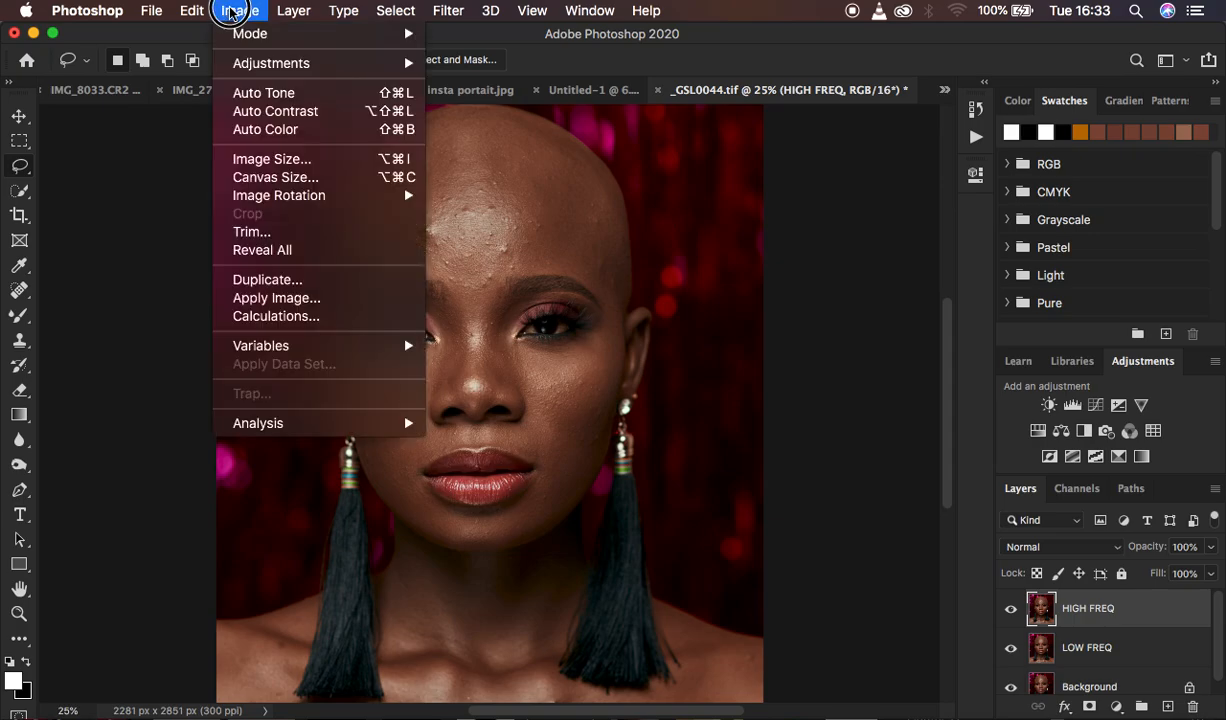
left_click(282, 300)
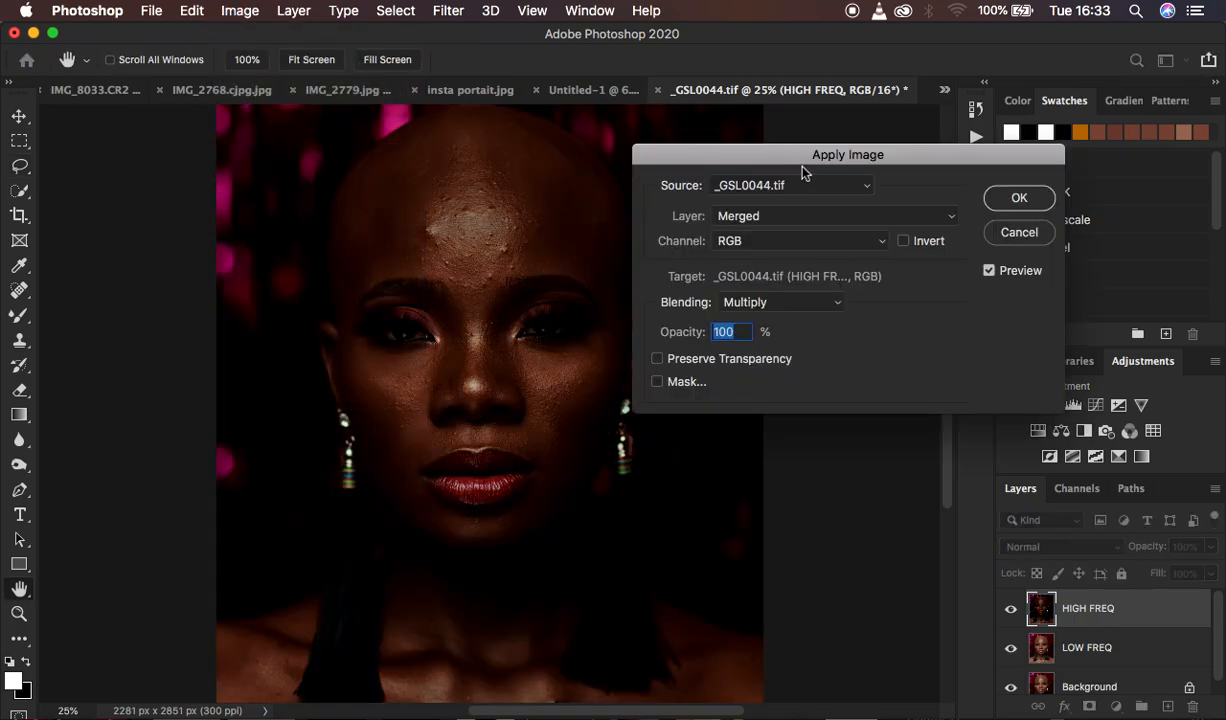
left_click_drag(817, 163, 857, 171)
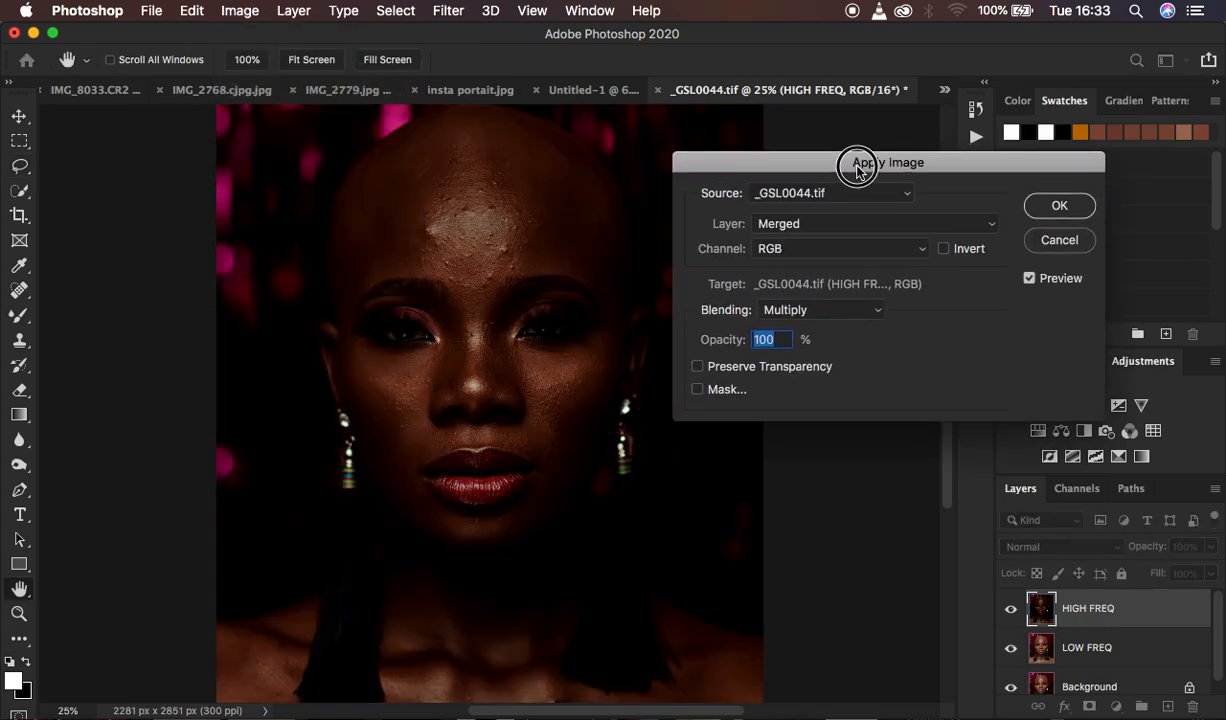
left_click(784, 226)
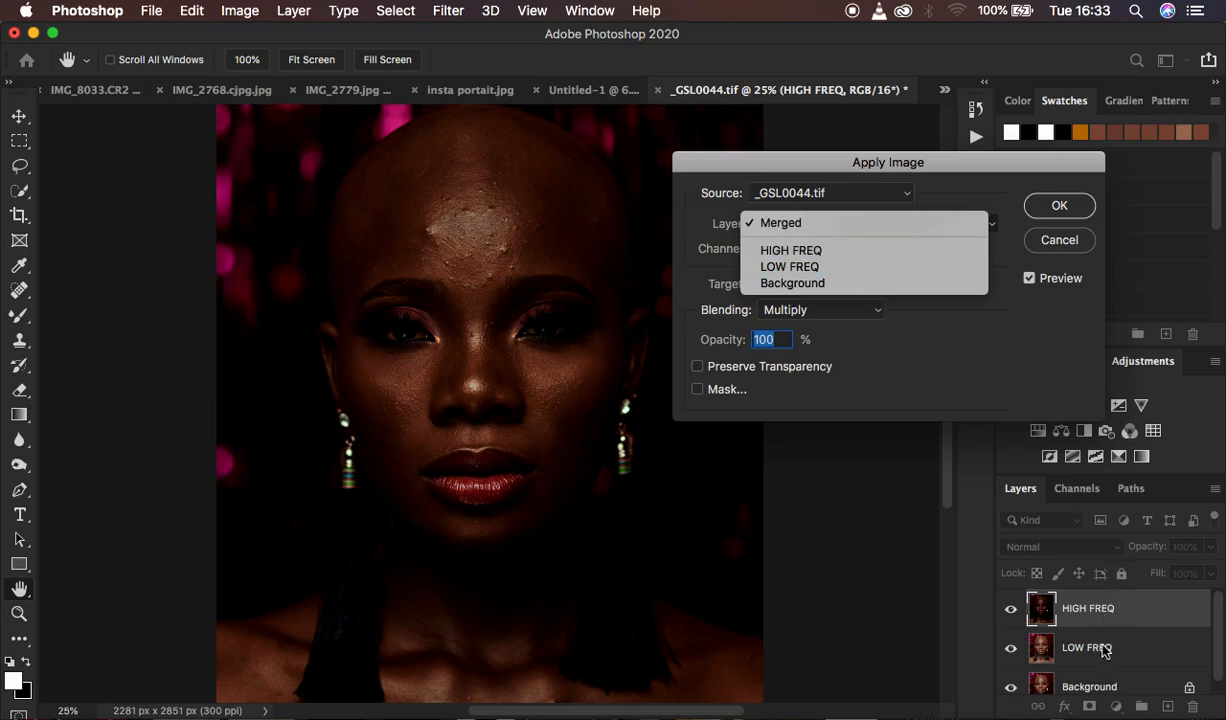
left_click(766, 266)
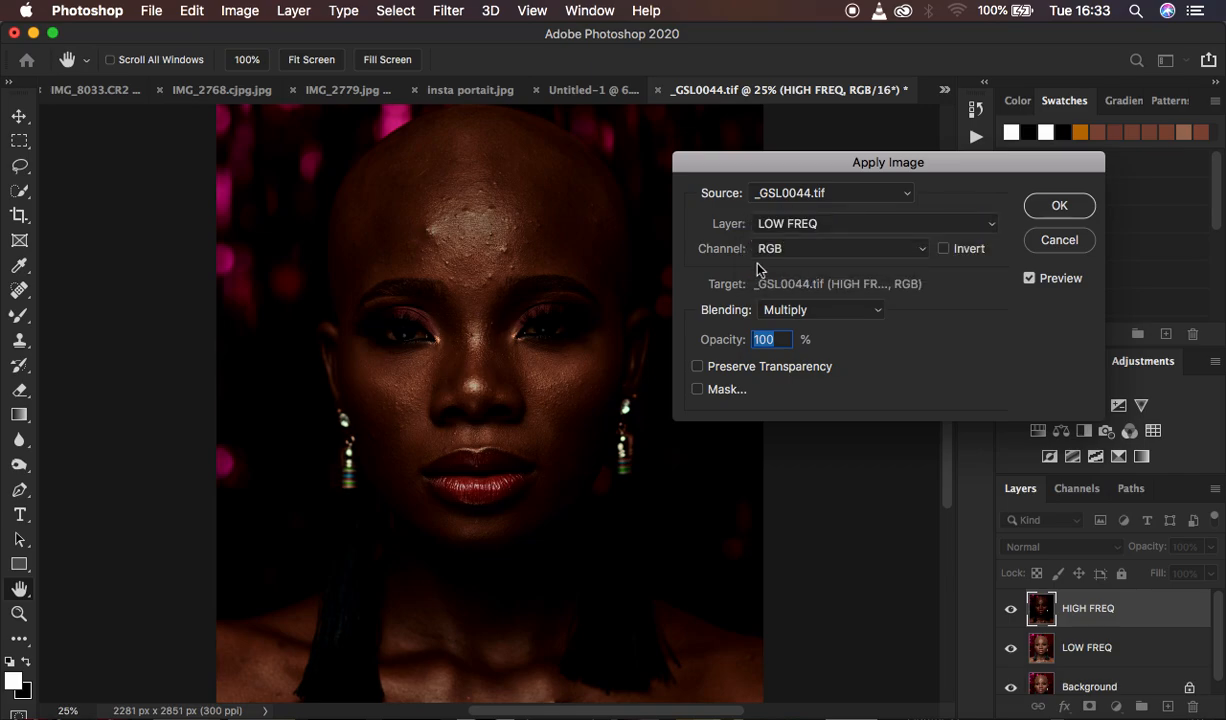
left_click(779, 258)
left_click(778, 250)
Set the Apply Image blending to Subtract
left_click(781, 312)
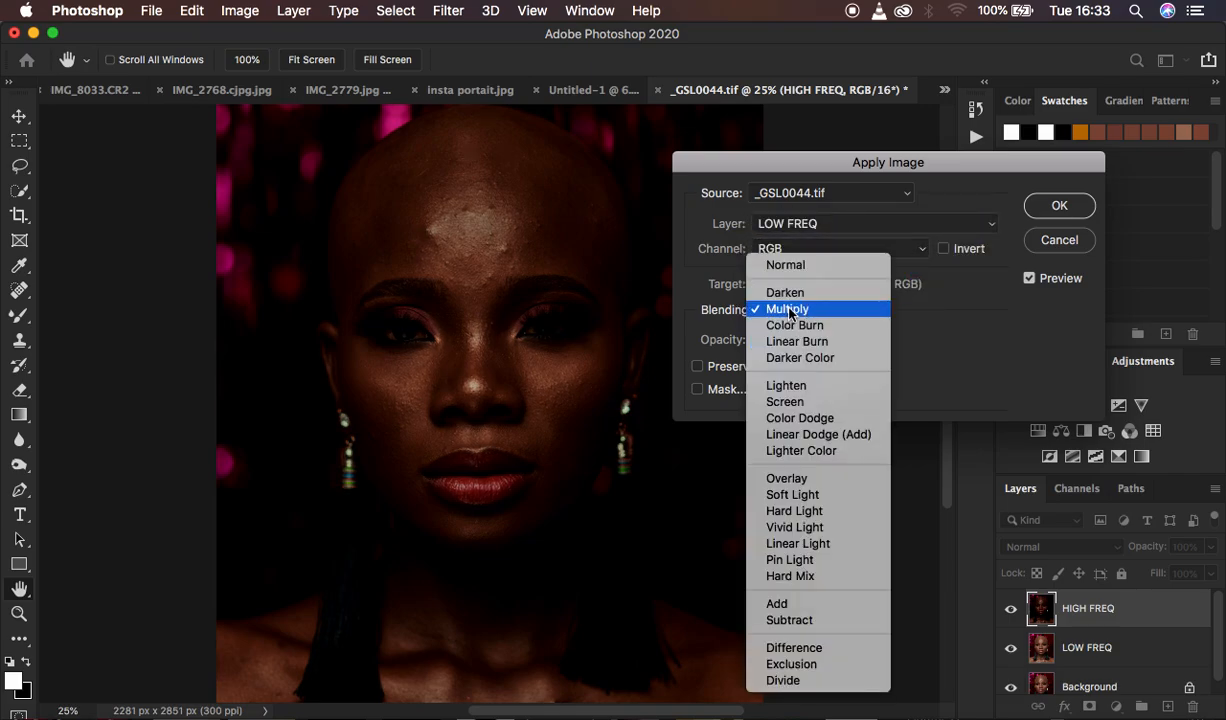
left_click(781, 312)
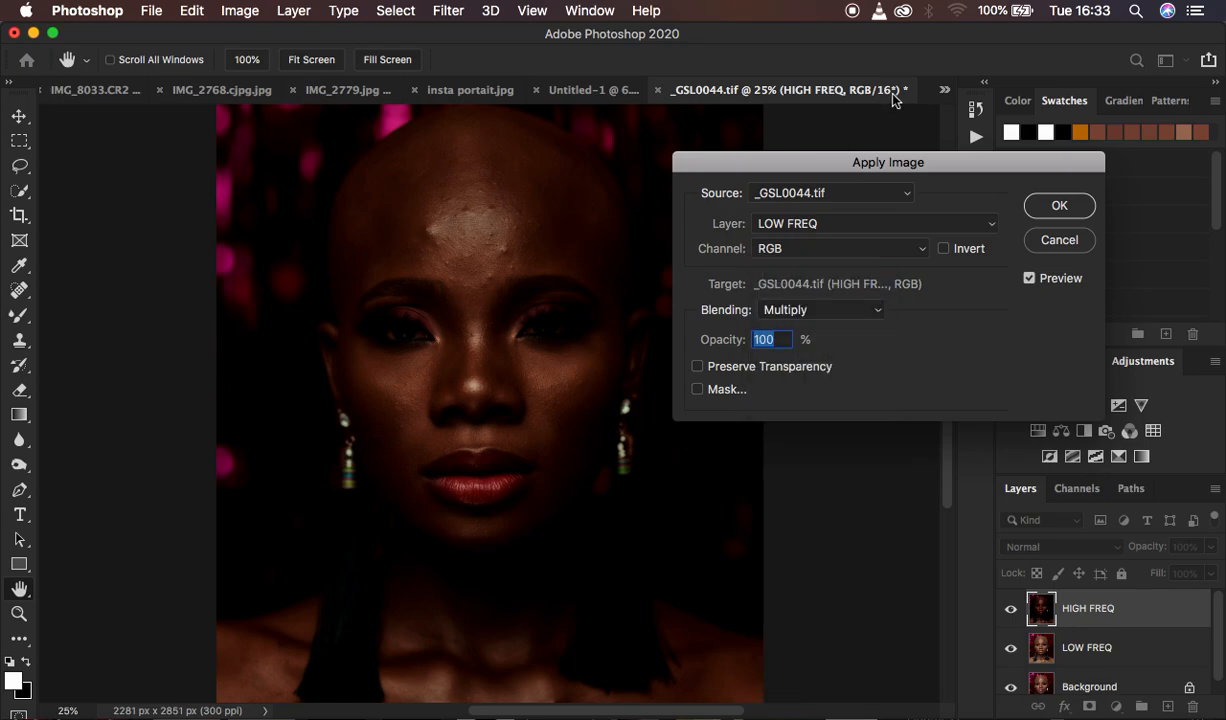
left_click(820, 313)
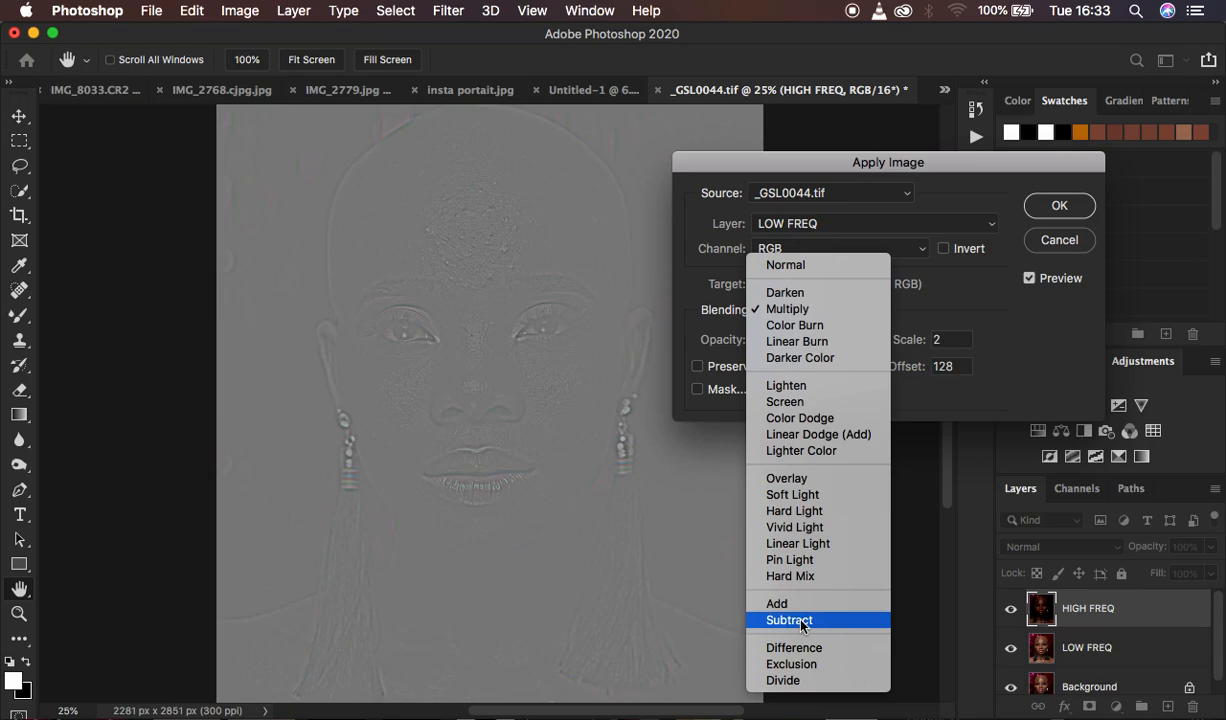
left_click(801, 622)
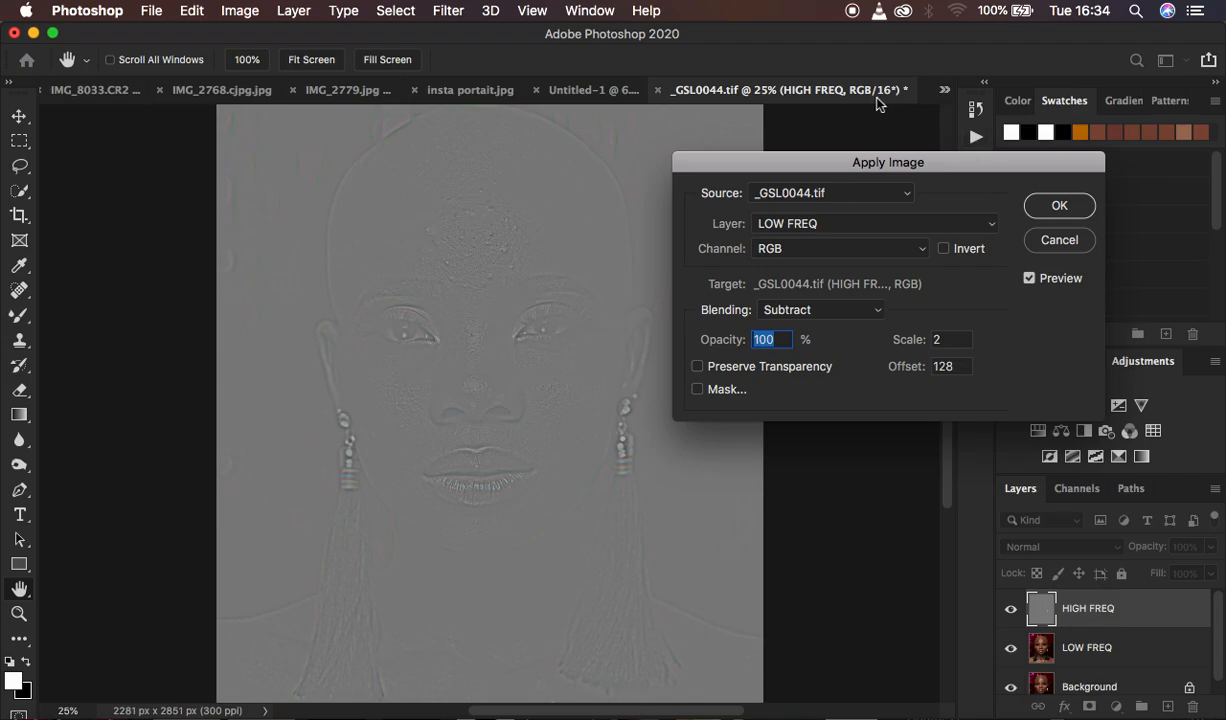
Set the Apply Image blending to Add and invert the LOW FREQ source
left_click(810, 311)
left_click(797, 297)
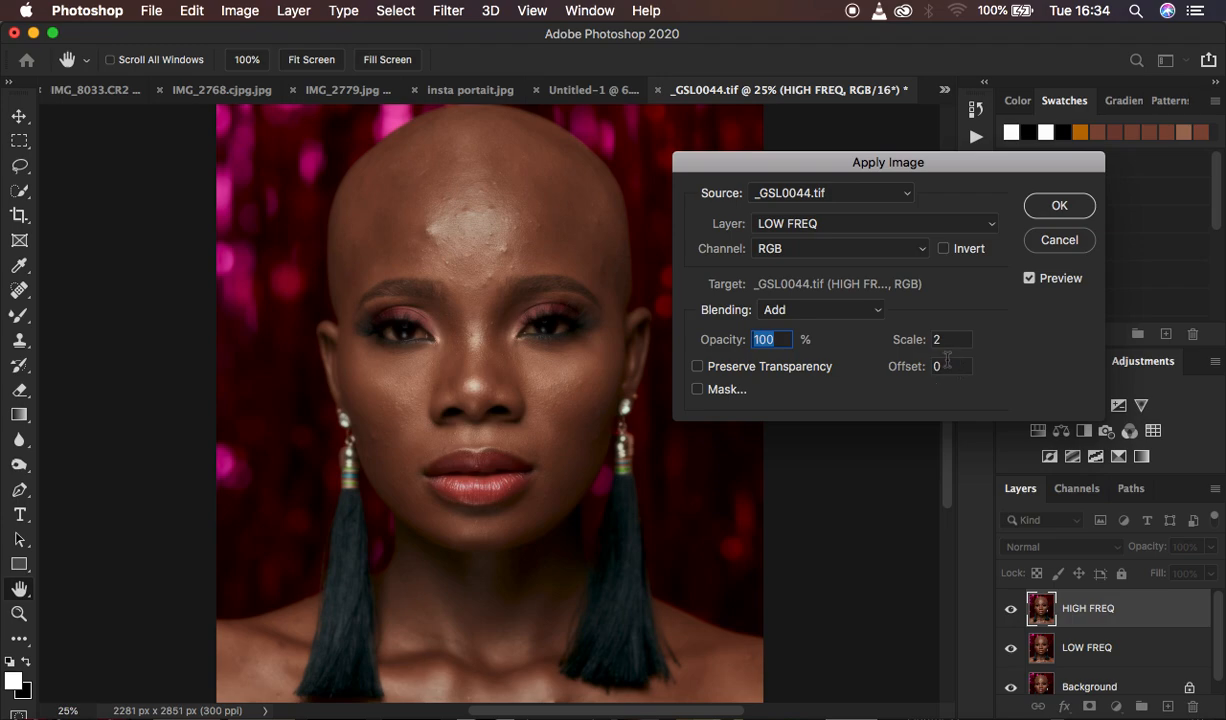
left_click(944, 250)
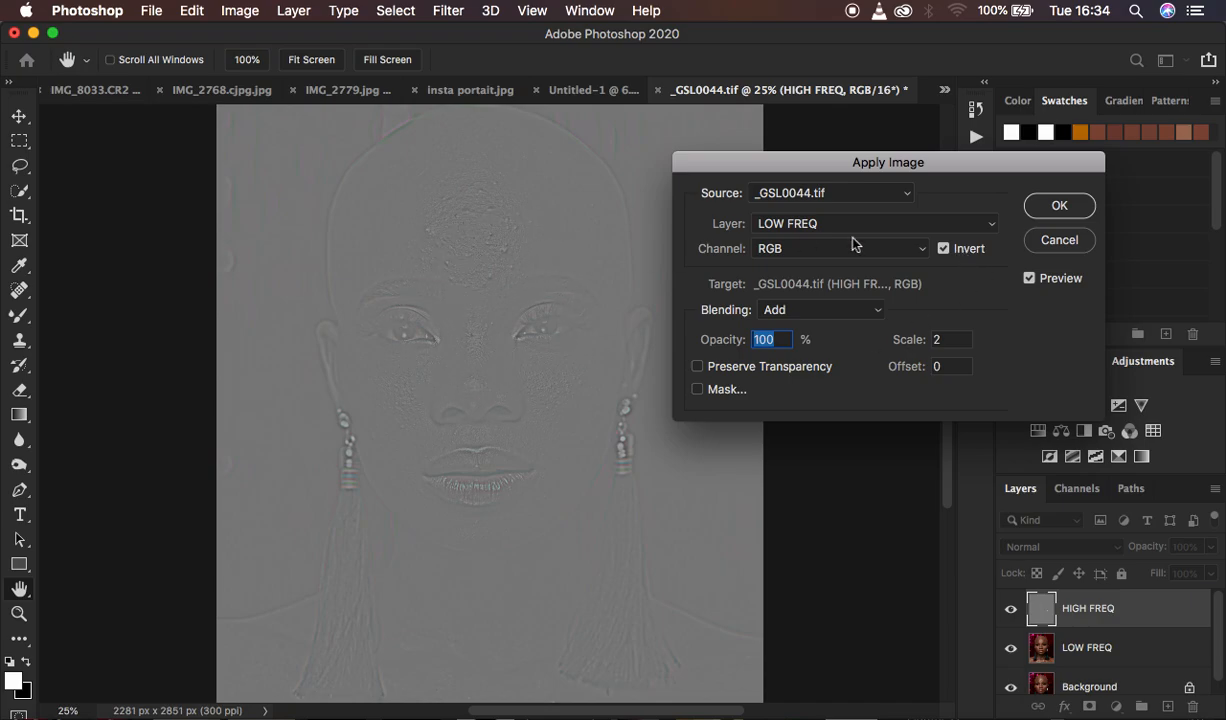
Confirm Apply Image on HIGH FREQ and set the layer's blend mode to Linear Light
left_click(1058, 206)
key("l")
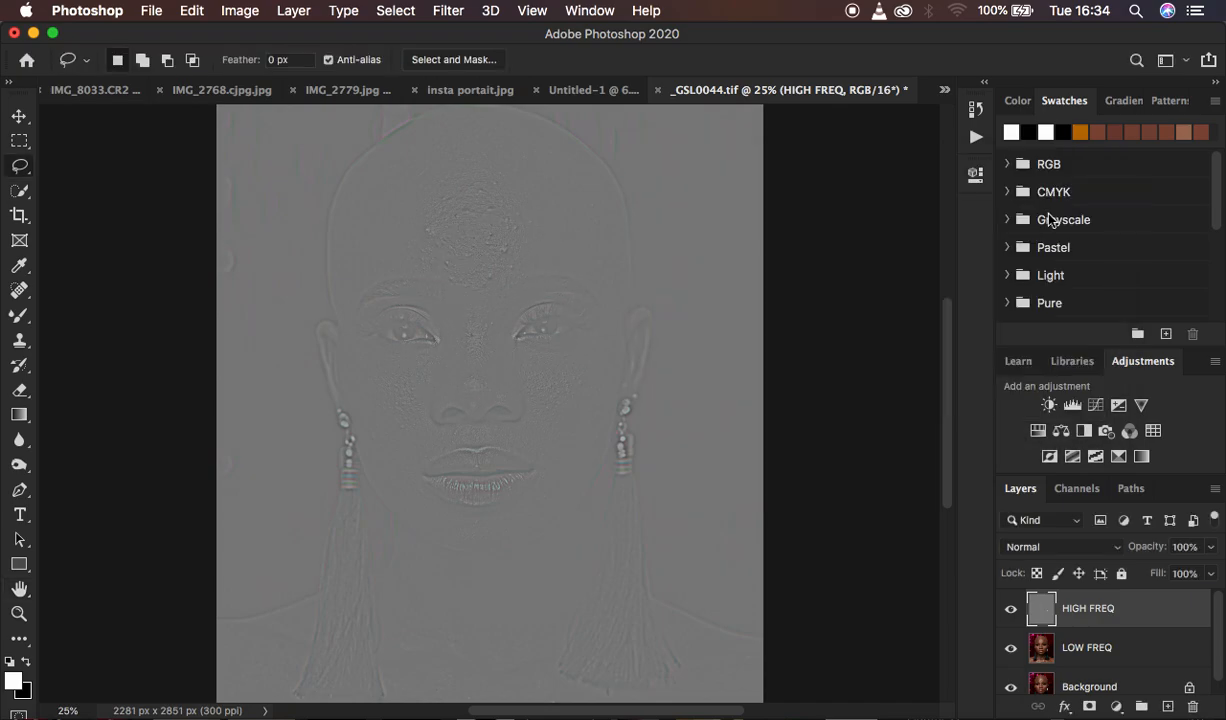
left_click(1035, 550)
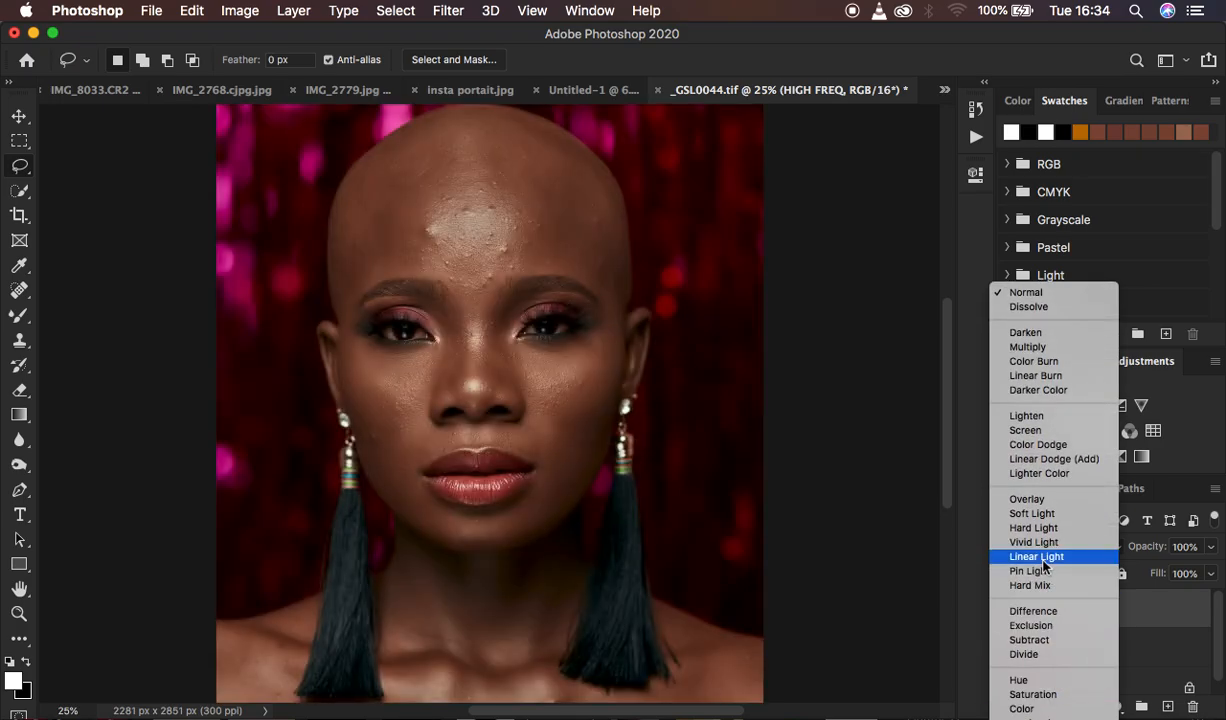
left_click(1037, 556)
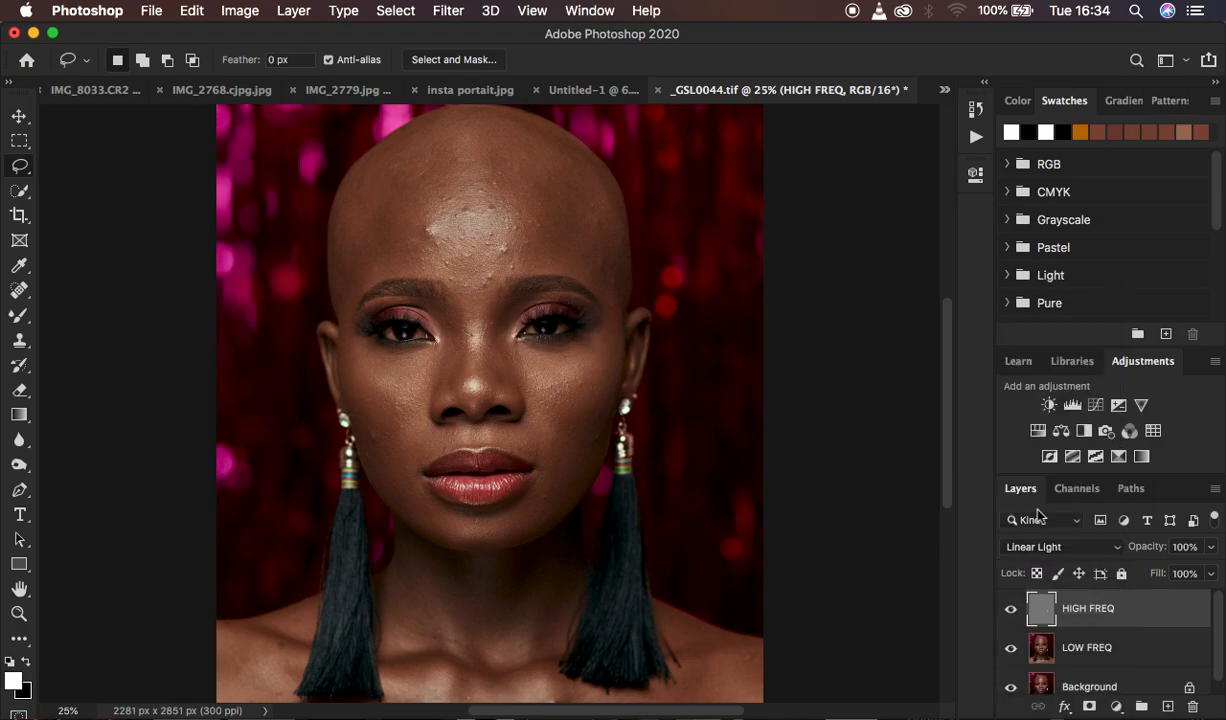
Group the HIGH FREQ and LOW FREQ layers and name the group "freq sep"
left_click(1148, 648, "shift")
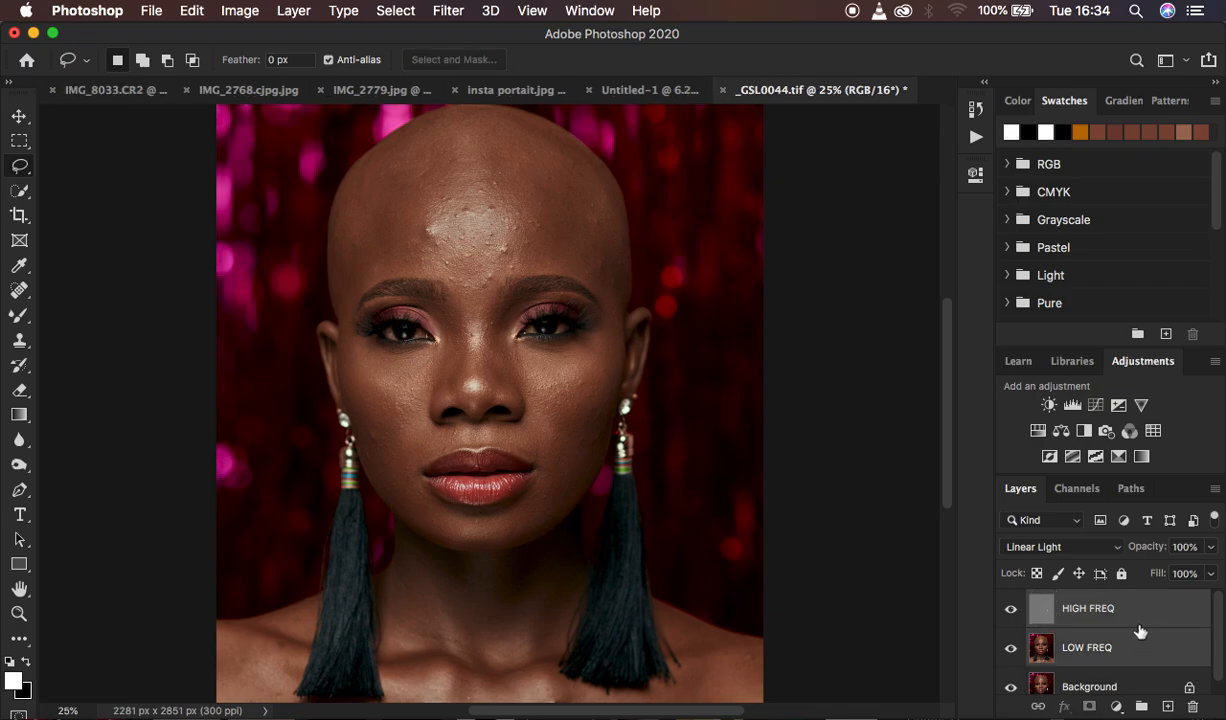
left_click_drag(1139, 631, 1144, 710)
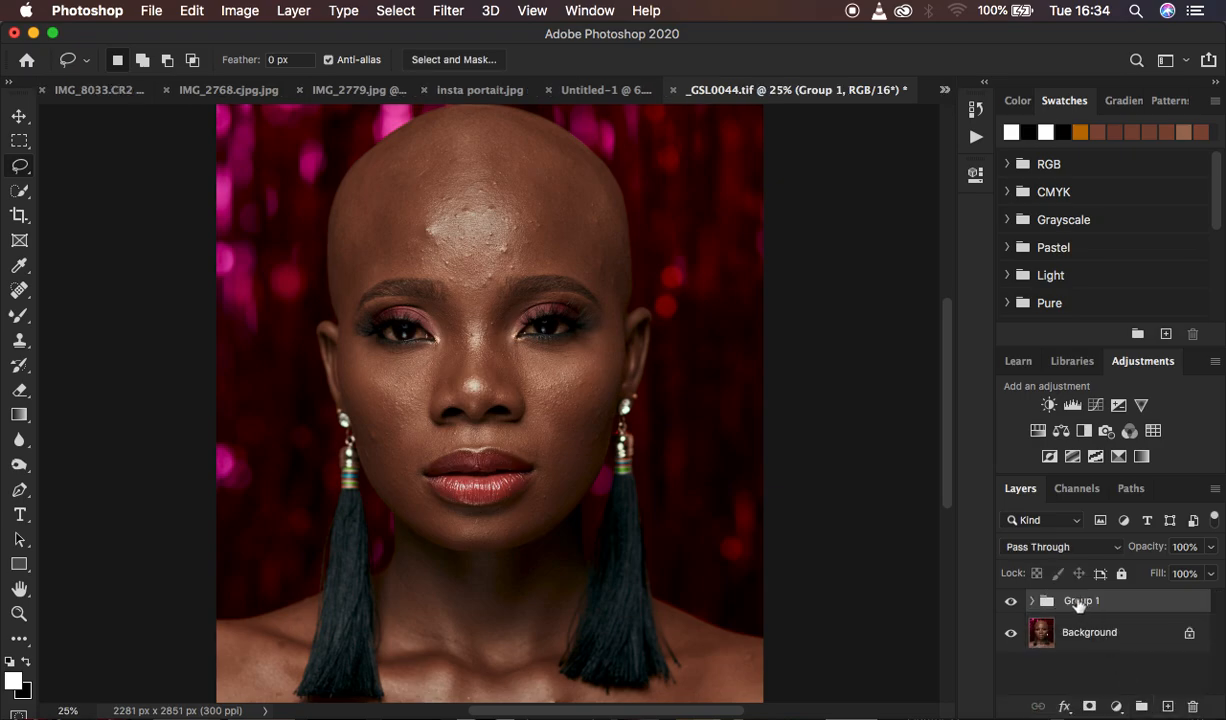
double_click(1078, 601)
type("freq sep")
key("Return")
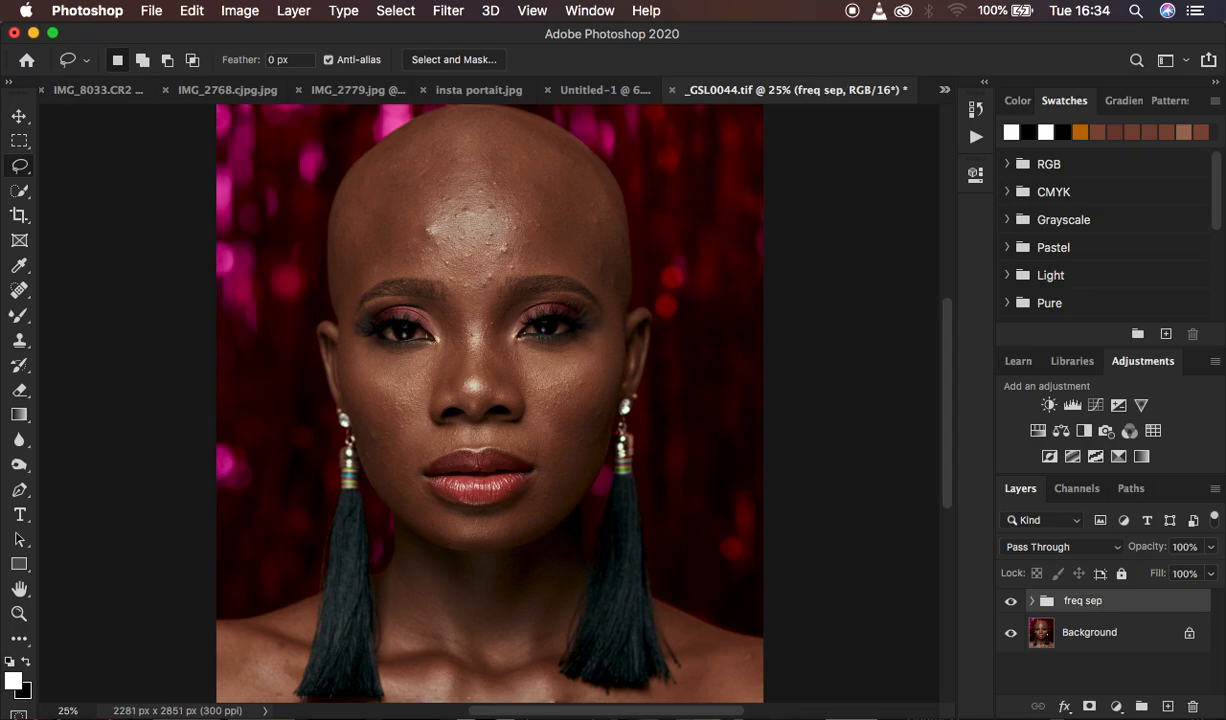
Select the LOW FREQ layer inside the freq sep group and activate the Mixer Brush tool
left_click(1031, 600)
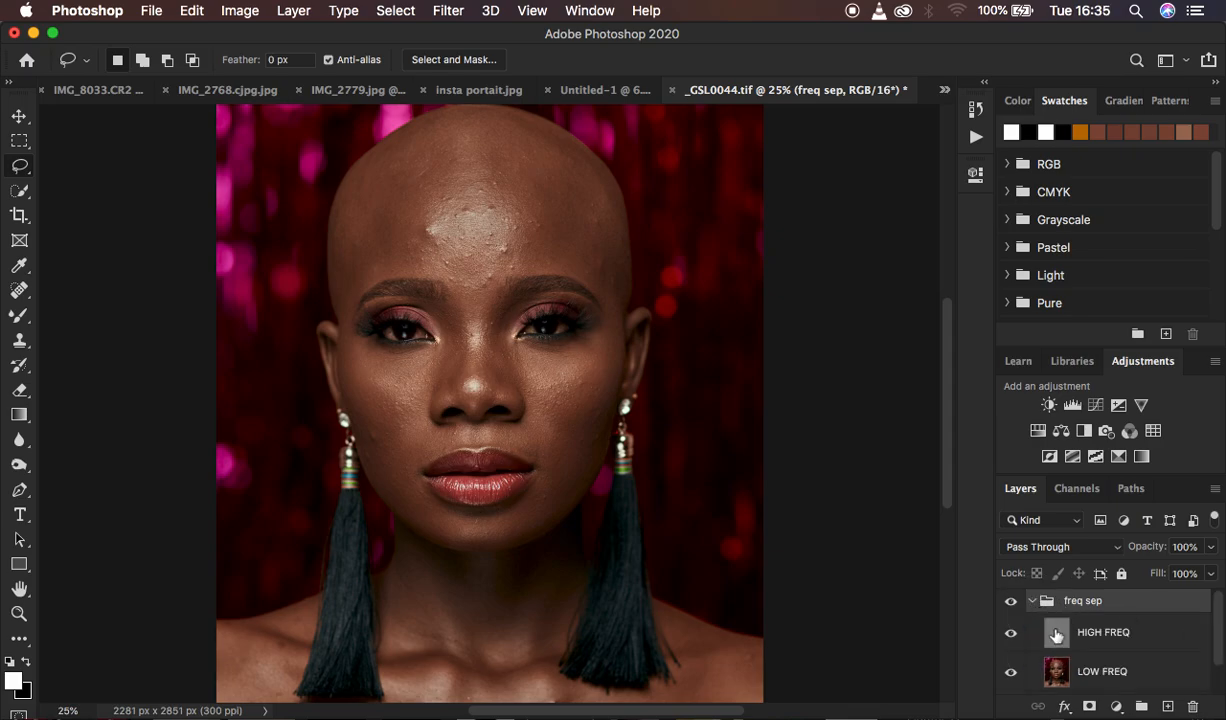
left_click(1096, 680)
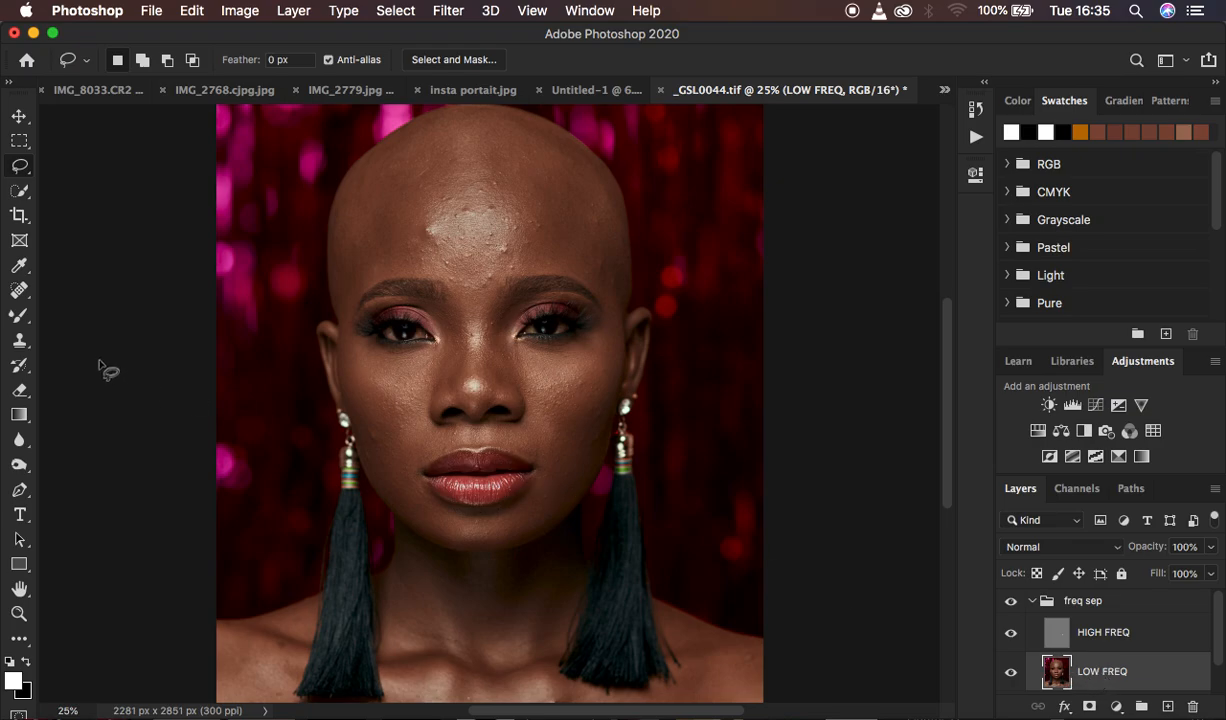
left_click(19, 318)
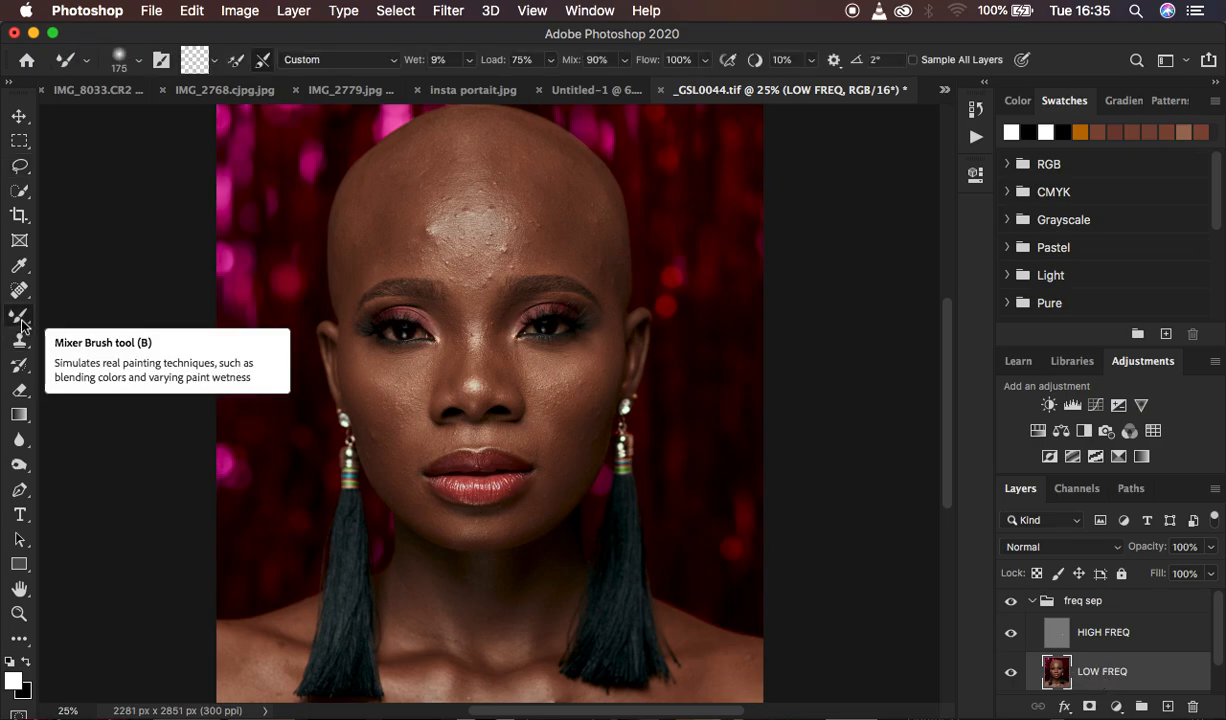
right_click(19, 318)
left_click(107, 368)
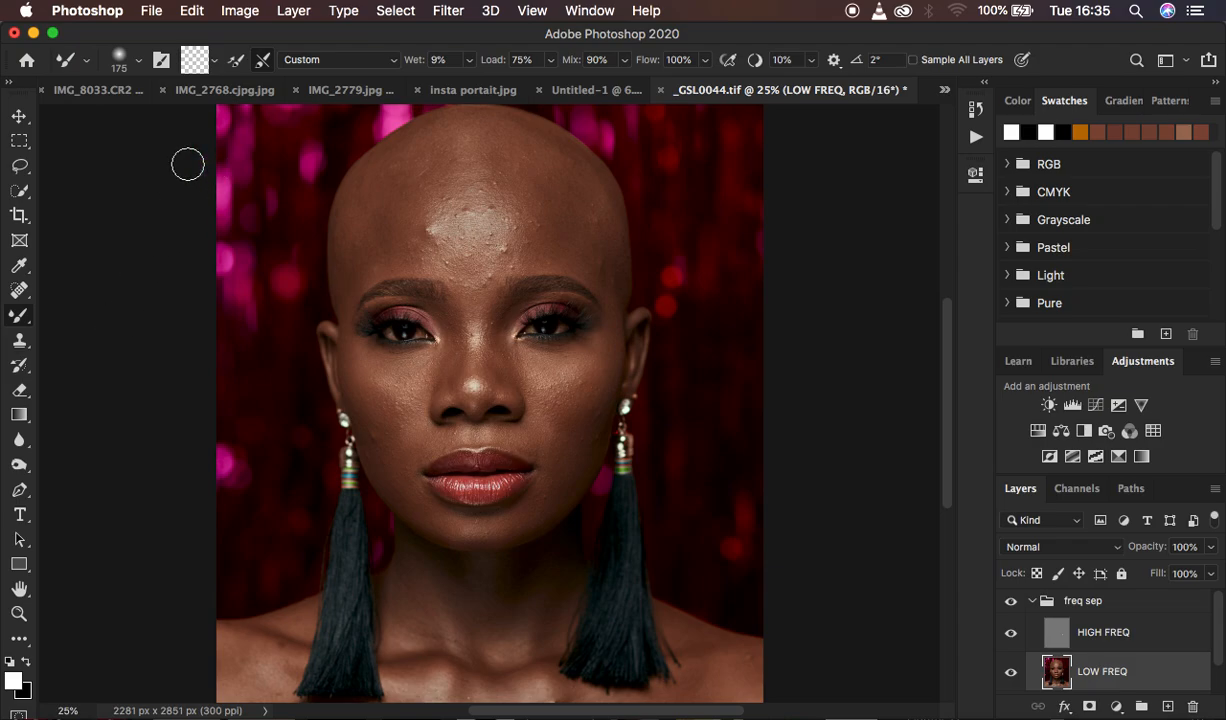
Check the Mixer Brush's size and hardness settings and clean the brush of loaded paint
left_click(139, 65)
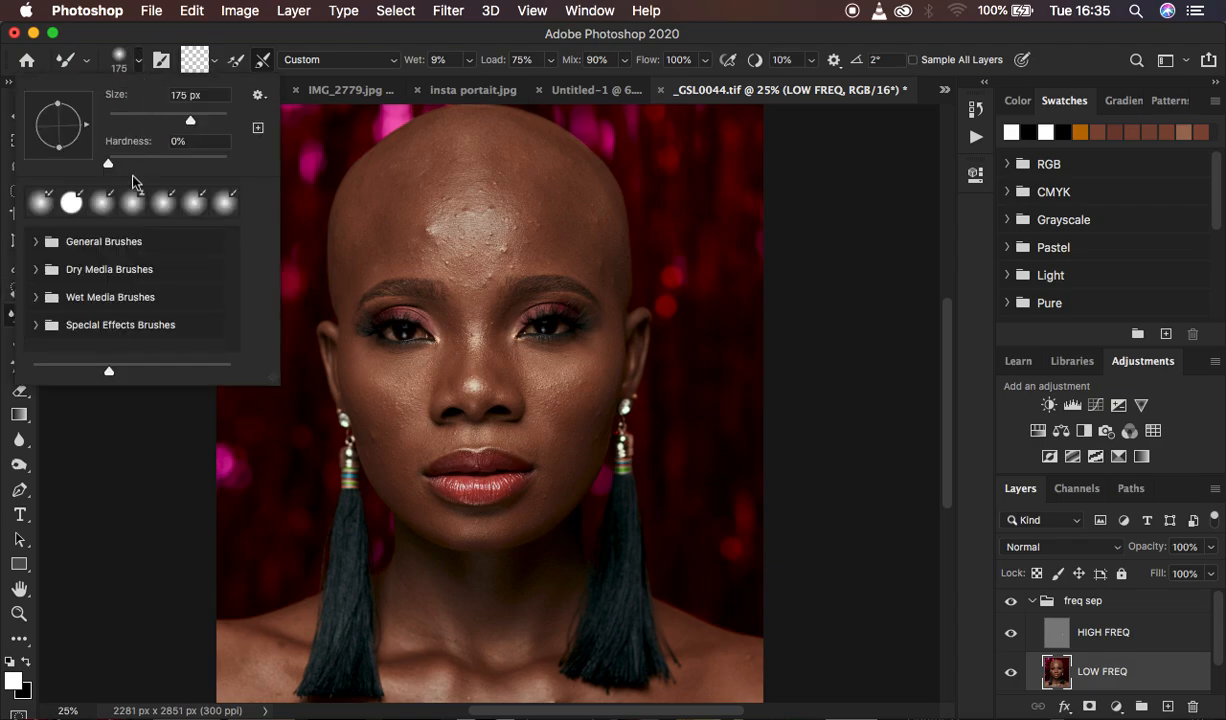
left_click(139, 65)
left_click(213, 61)
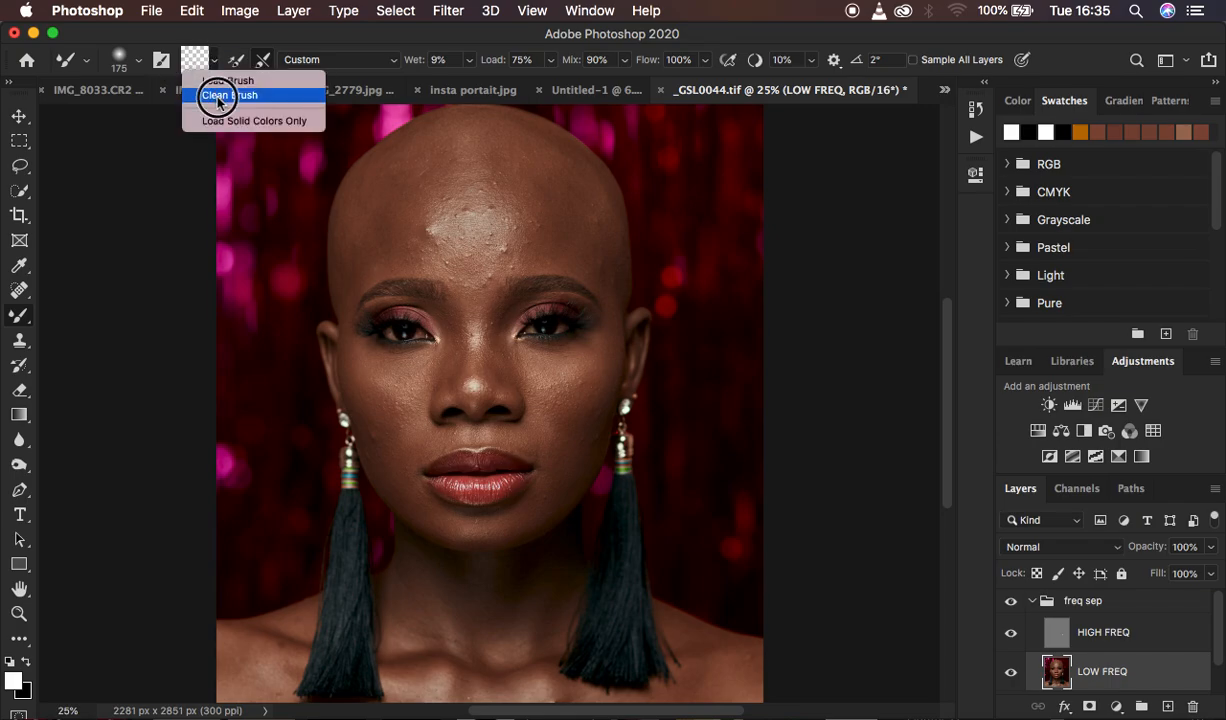
left_click(219, 97)
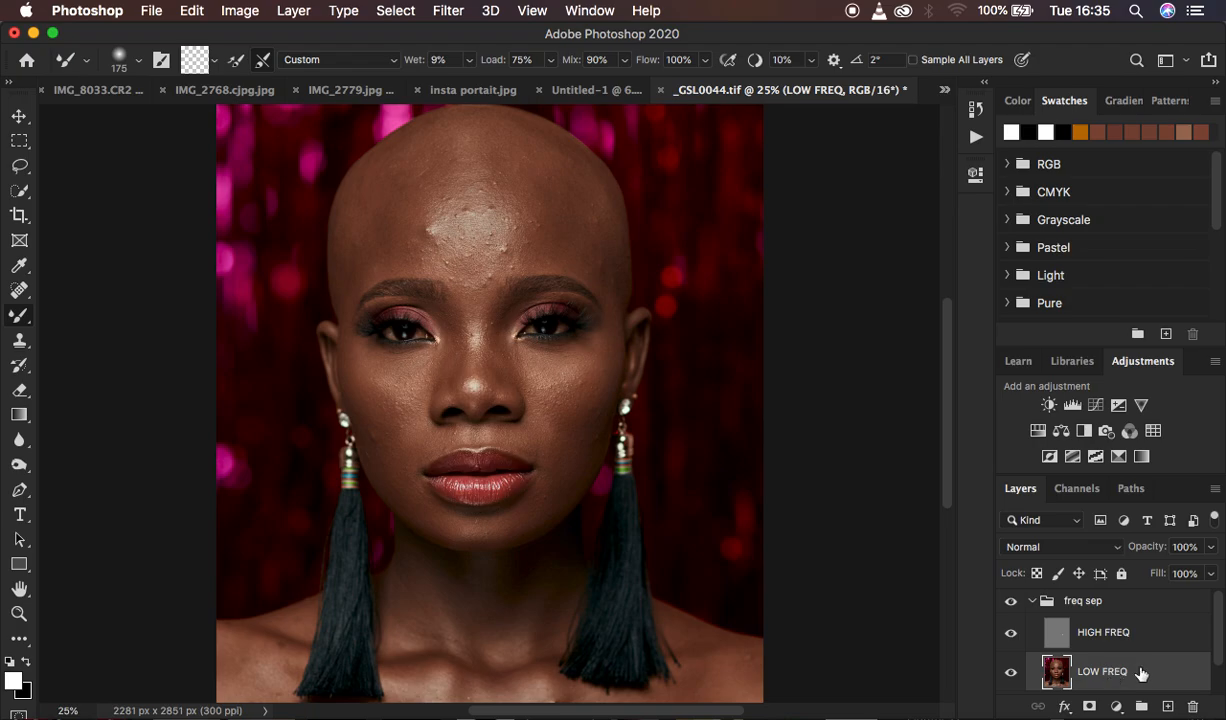
Hide the HIGH FREQ layer and set the Mixer Brush size to 250 px
left_click(1011, 634)
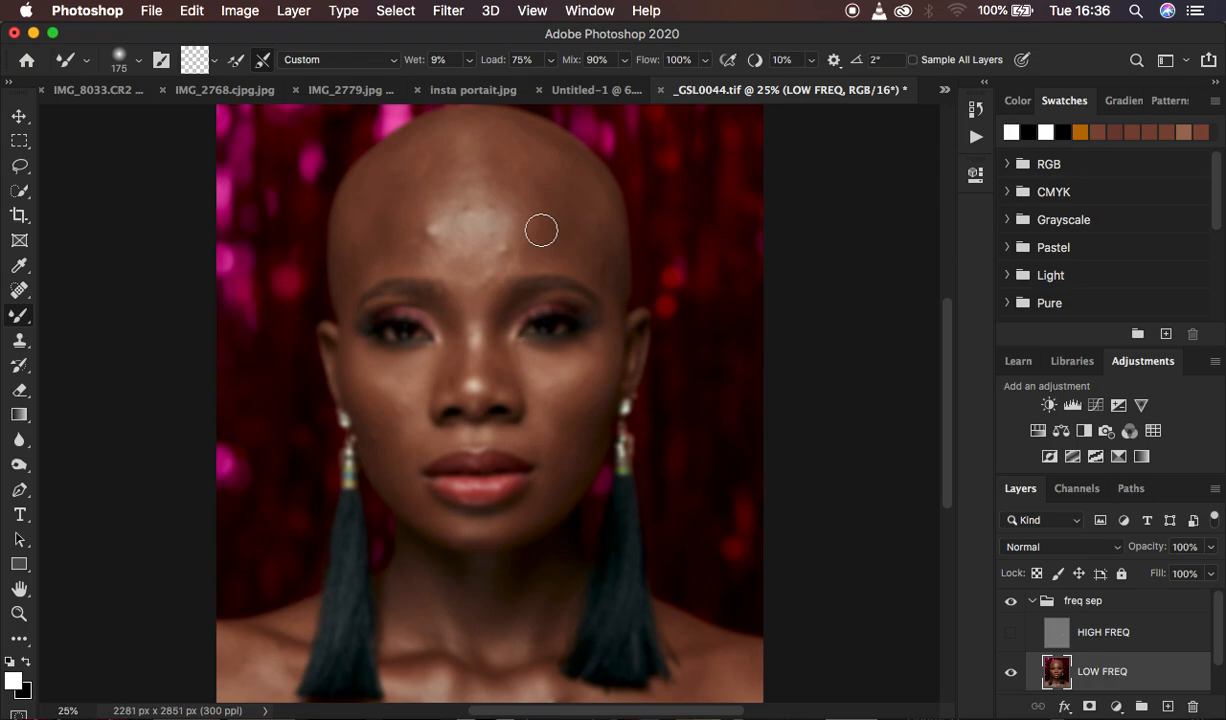
key("super+plus")
key("super+plus")
key("super+plus")
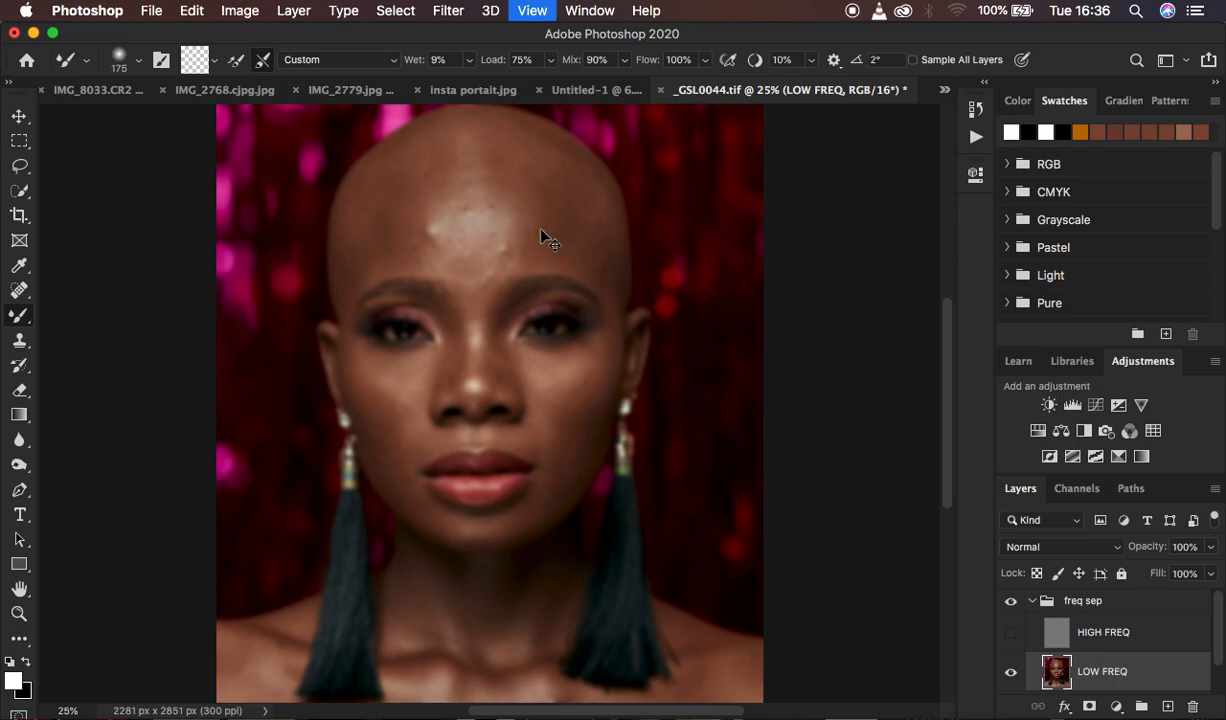
key("super+minus")
key("super+minus")
key("super+minus")
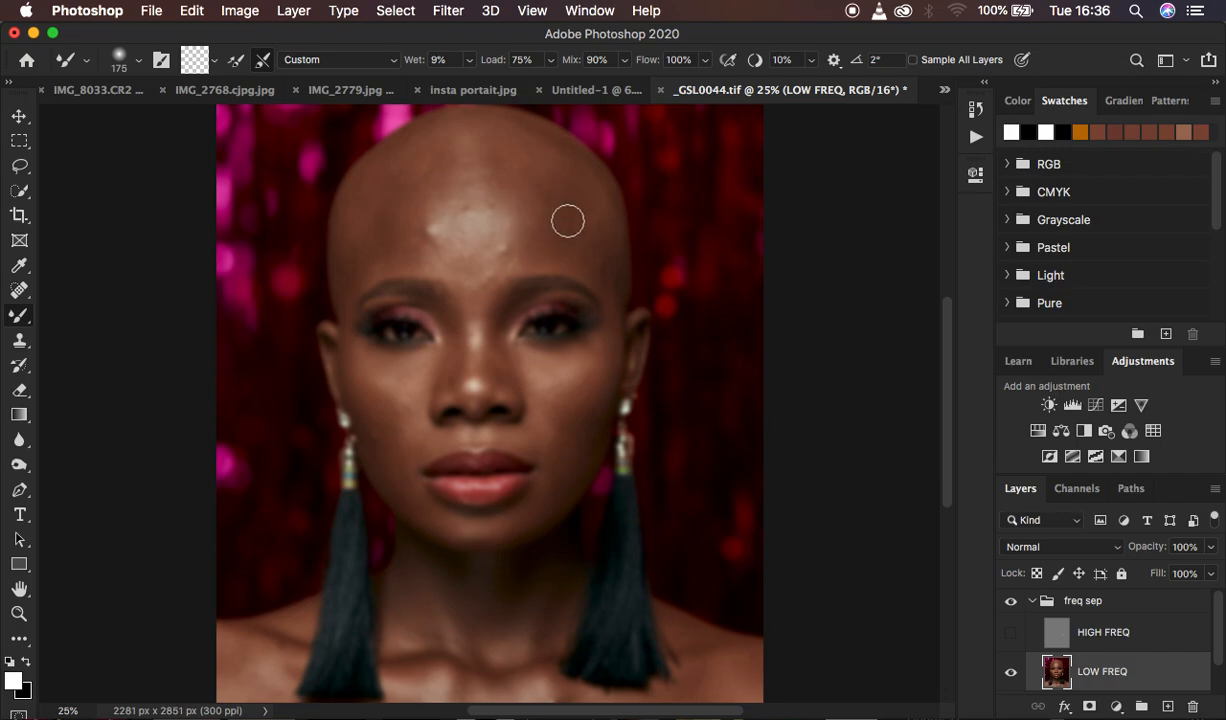
key("bracketright")
key("bracketright")
key("bracketright")
key("bracketright")
key("bracketright")
key("bracketleft")
key("bracketleft")
key("bracketleft")
key("bracketright")
key("bracketright")
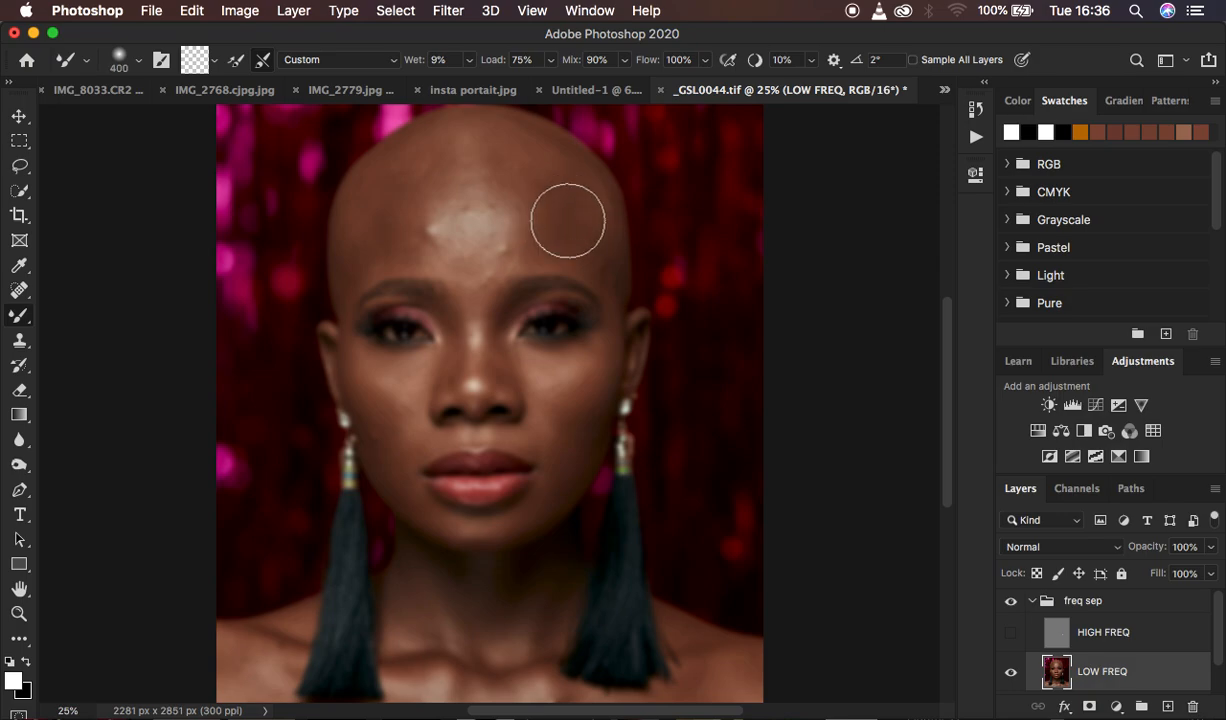
key("bracketleft")
key("bracketleft")
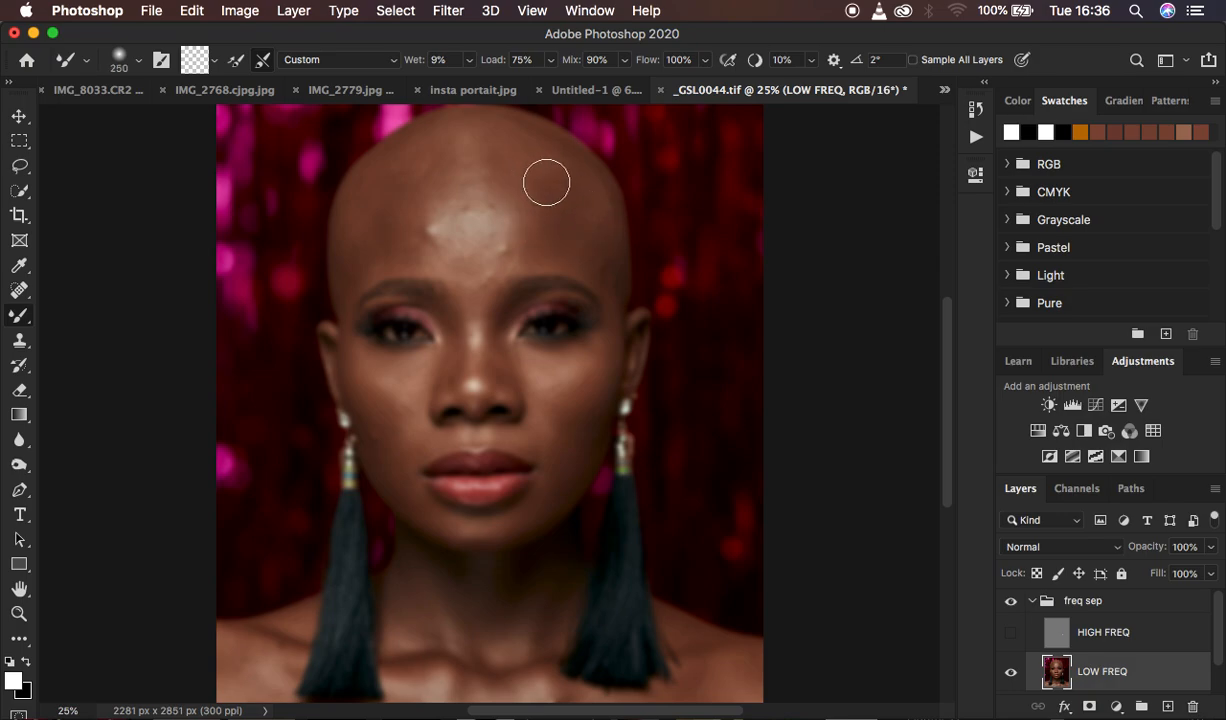
Blend the highlight and uneven tones across the forehead on LOW FREQ with the 250 px Mixer Brush
mouse_move(530, 176)
left_mouse_down()
mouse_move(541, 210)
mouse_move(535, 192)
mouse_move(592, 248)
mouse_move(565, 238)
mouse_move(522, 183)
mouse_move(476, 170)
mouse_move(534, 197)
mouse_move(534, 219)
mouse_move(601, 265)
mouse_move(562, 235)
mouse_move(521, 250)
left_mouse_up()
mouse_move(410, 215)
left_mouse_down()
mouse_move(397, 211)
mouse_move(460, 170)
mouse_move(410, 197)
mouse_move(416, 219)
mouse_move(383, 241)
mouse_move(482, 173)
mouse_move(454, 181)
mouse_move(531, 203)
mouse_move(509, 238)
mouse_move(520, 210)
mouse_move(487, 229)
mouse_move(525, 197)
mouse_move(523, 241)
mouse_move(438, 224)
mouse_move(424, 234)
mouse_move(455, 257)
mouse_move(483, 238)
left_mouse_up()
mouse_move(450, 195)
left_mouse_down()
mouse_move(438, 208)
mouse_move(487, 201)
mouse_move(503, 251)
mouse_move(486, 251)
left_mouse_up()
left_click_drag(408, 234, 380, 252)
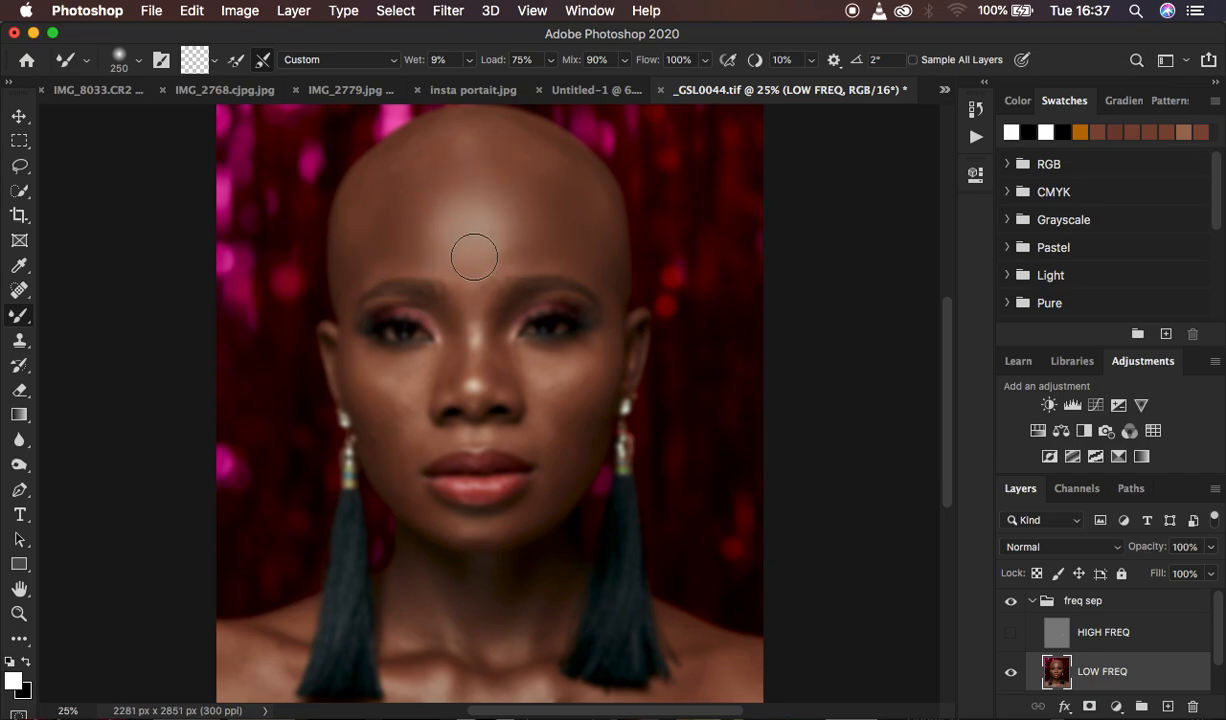
left_click_drag(456, 278, 473, 289)
left_click_drag(529, 245, 509, 254)
left_click_drag(484, 183, 500, 192)
mouse_move(535, 241)
left_mouse_down()
mouse_move(519, 250)
mouse_move(537, 251)
left_mouse_up()
Reduce the Mixer Brush to 150 px and blend the outer forehead areas on both sides above the brows
key("bracketleft")
key("bracketleft")
key("bracketleft")
left_click_drag(606, 283, 613, 299)
mouse_move(410, 220)
left_mouse_down()
mouse_move(360, 275)
mouse_move(376, 269)
left_mouse_up()
Check the forehead with HIGH FREQ visible, hide that layer again and blend both cheeks with a 175 px Mixer Brush
left_click(1011, 633)
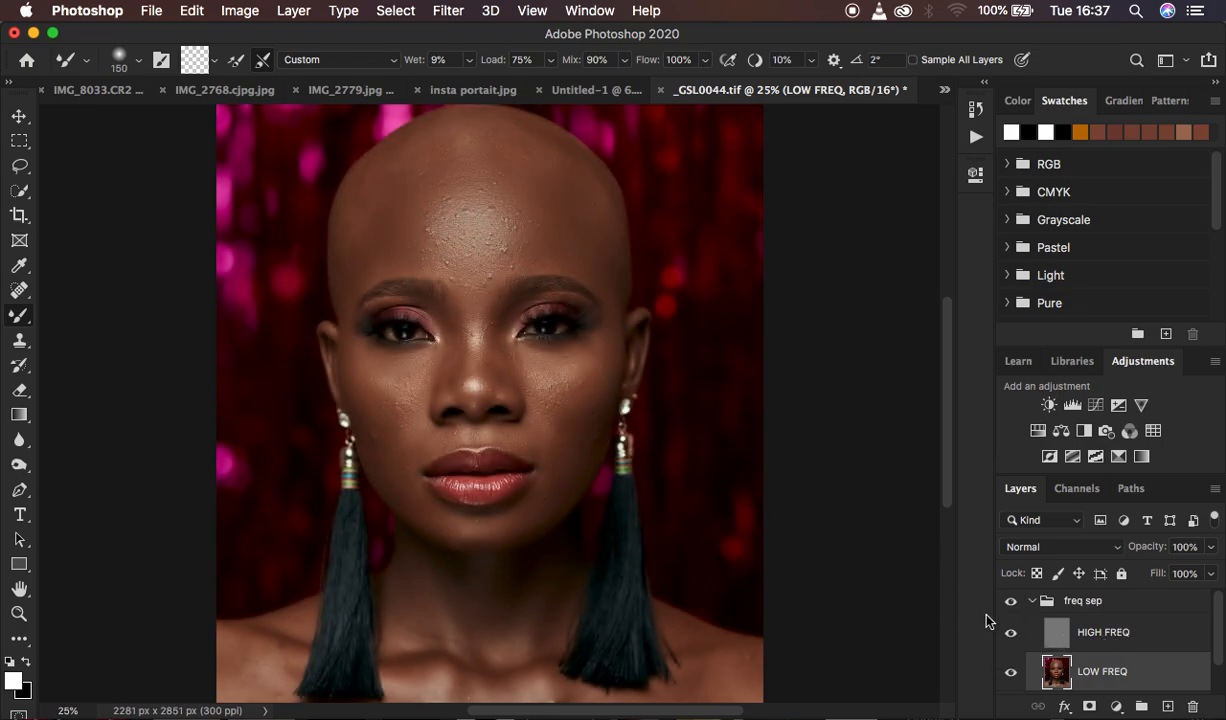
left_click(1011, 633)
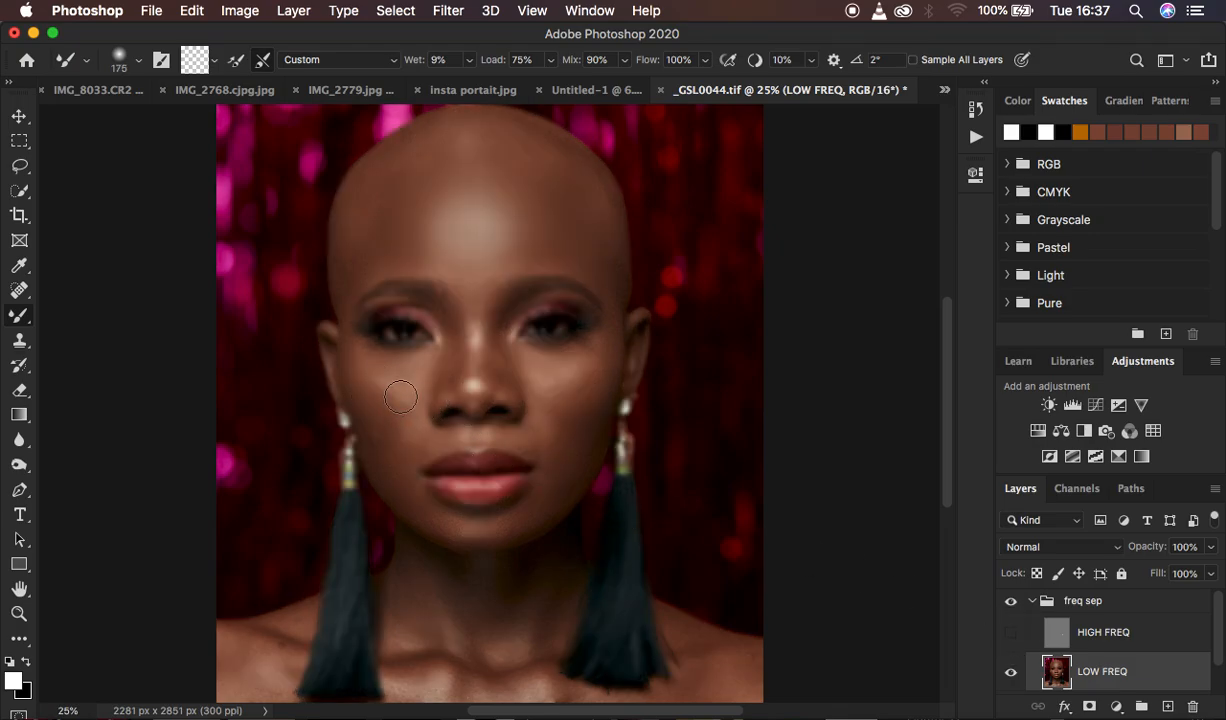
mouse_move(400, 397)
left_mouse_down()
mouse_move(380, 383)
mouse_move(402, 397)
mouse_move(397, 364)
mouse_move(397, 391)
mouse_move(354, 387)
mouse_move(386, 443)
mouse_move(391, 400)
mouse_move(375, 432)
mouse_move(395, 405)
left_mouse_up()
mouse_move(591, 364)
left_mouse_down()
mouse_move(550, 367)
mouse_move(542, 380)
mouse_move(566, 380)
mouse_move(590, 354)
mouse_move(566, 381)
mouse_move(545, 384)
mouse_move(542, 372)
mouse_move(580, 404)
mouse_move(588, 397)
mouse_move(588, 416)
mouse_move(585, 382)
mouse_move(566, 413)
mouse_move(575, 427)
mouse_move(596, 378)
mouse_move(561, 469)
mouse_move(526, 435)
mouse_move(553, 465)
mouse_move(545, 441)
mouse_move(561, 484)
mouse_move(545, 443)
mouse_move(542, 501)
mouse_move(465, 520)
mouse_move(501, 523)
mouse_move(544, 484)
mouse_move(457, 528)
mouse_move(416, 489)
mouse_move(419, 438)
mouse_move(449, 432)
mouse_move(405, 432)
mouse_move(534, 438)
mouse_move(523, 443)
mouse_move(549, 455)
mouse_move(533, 402)
left_mouse_up()
Set the Mixer Brush to 125 px and blend the nose bridge, the skin around the brows and the cheek
key("bracketleft")
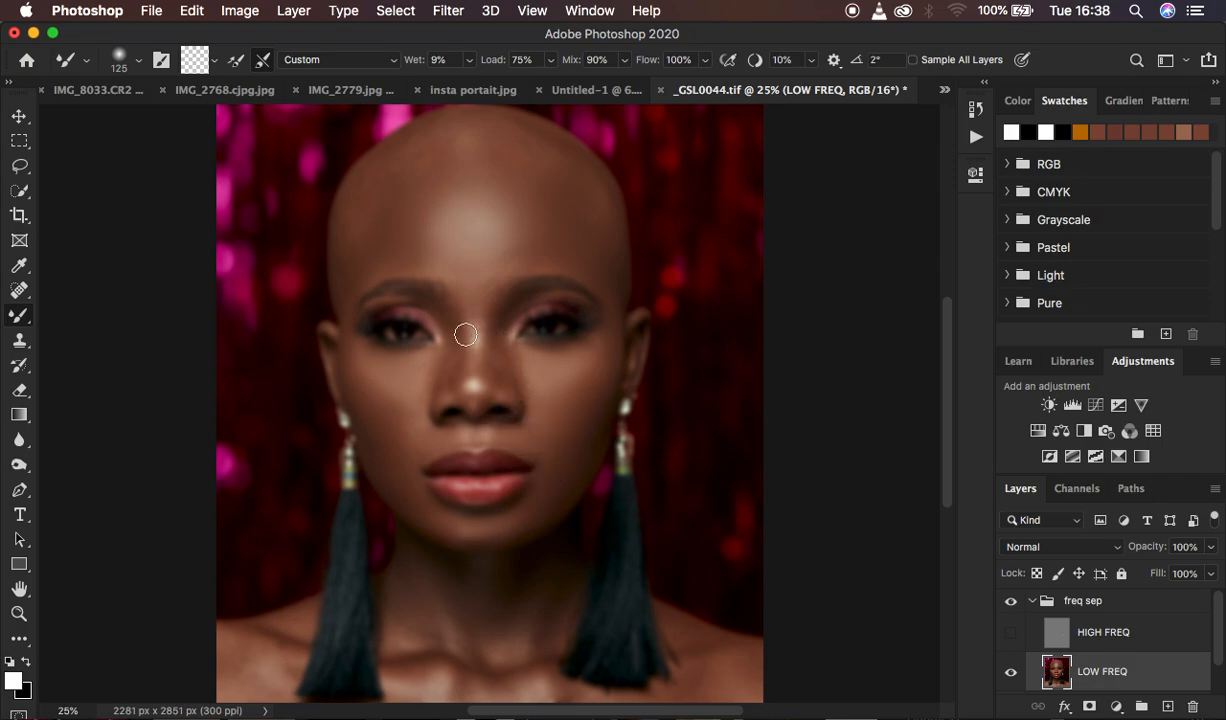
mouse_move(466, 335)
left_mouse_down()
mouse_move(449, 335)
mouse_move(454, 356)
mouse_move(430, 303)
mouse_move(495, 367)
mouse_move(498, 320)
mouse_move(471, 293)
mouse_move(481, 298)
mouse_move(452, 318)
mouse_move(465, 340)
mouse_move(473, 327)
left_mouse_up()
mouse_move(487, 279)
left_mouse_down()
mouse_move(556, 263)
mouse_move(583, 276)
mouse_move(610, 346)
left_mouse_up()
left_click_drag(430, 259, 366, 283)
mouse_move(394, 402)
left_mouse_down()
mouse_move(429, 366)
mouse_move(402, 389)
left_mouse_up()
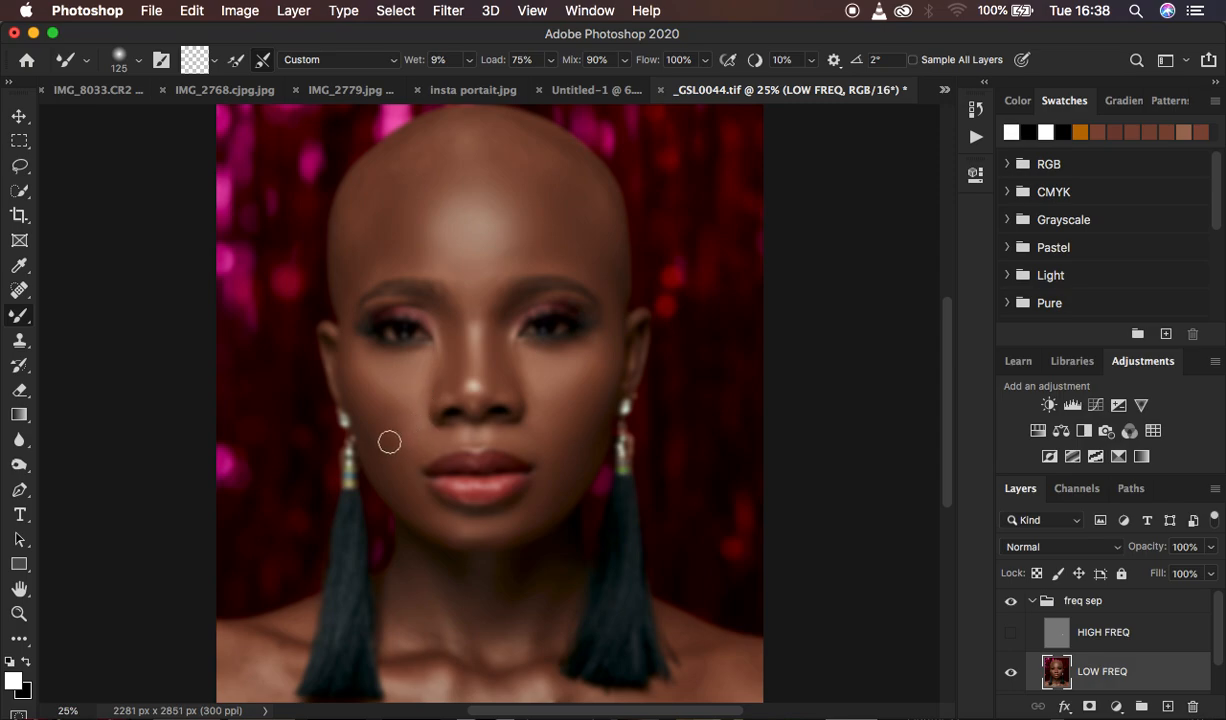
Blend the chin and jaw areas and smooth the remaining uneven patches on the forehead
left_click_drag(419, 512, 455, 532)
left_click_drag(564, 486, 556, 459)
mouse_move(514, 256)
left_mouse_down()
mouse_move(506, 268)
mouse_move(510, 256)
left_mouse_up()
mouse_move(417, 246)
left_mouse_down()
mouse_move(424, 257)
mouse_move(414, 252)
left_mouse_up()
left_click_drag(396, 244, 389, 260)
mouse_move(548, 222)
left_mouse_down()
mouse_move(505, 237)
mouse_move(468, 224)
mouse_move(504, 209)
mouse_move(495, 188)
mouse_move(568, 216)
left_mouse_up()
Blend the neck, collarbones and shoulders with a 300 px Mixer Brush and make HIGH FREQ visible
scroll(633, 425, "down", 5)
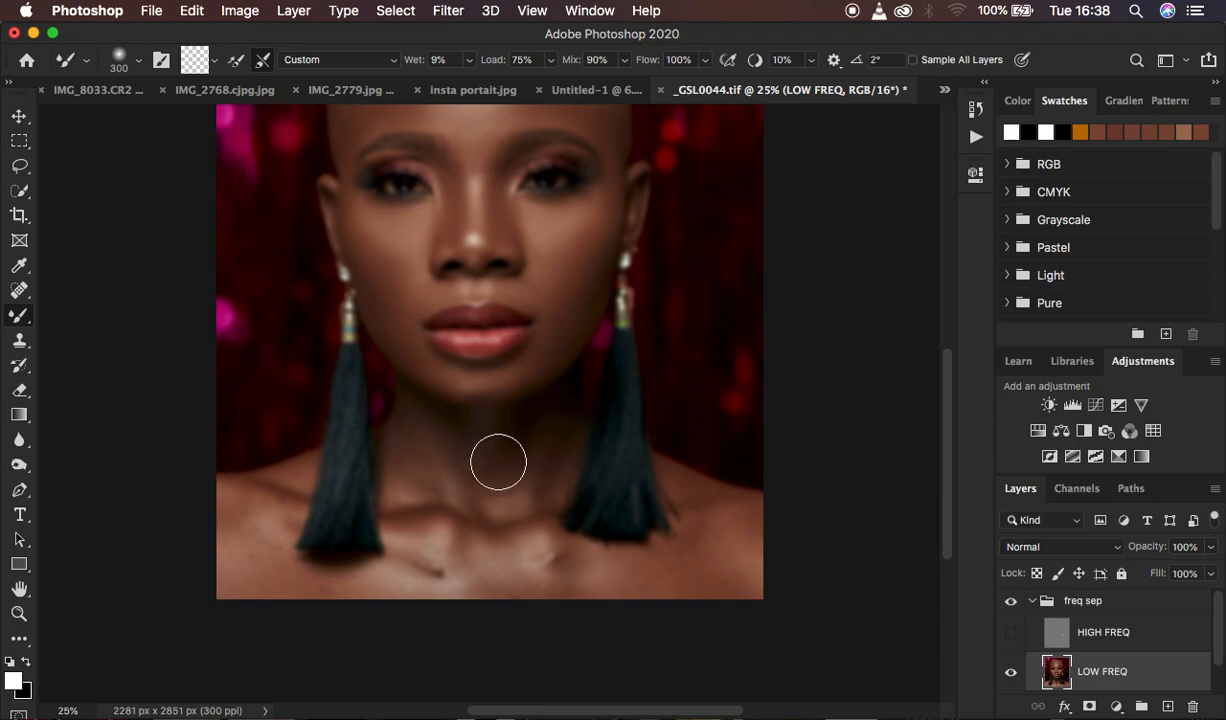
mouse_move(498, 462)
left_mouse_down()
mouse_move(501, 498)
mouse_move(440, 458)
mouse_move(405, 465)
mouse_move(415, 485)
left_mouse_up()
mouse_move(418, 550)
left_mouse_down()
mouse_move(416, 593)
mouse_move(430, 575)
mouse_move(416, 575)
mouse_move(518, 567)
mouse_move(514, 547)
mouse_move(443, 547)
mouse_move(400, 525)
left_mouse_up()
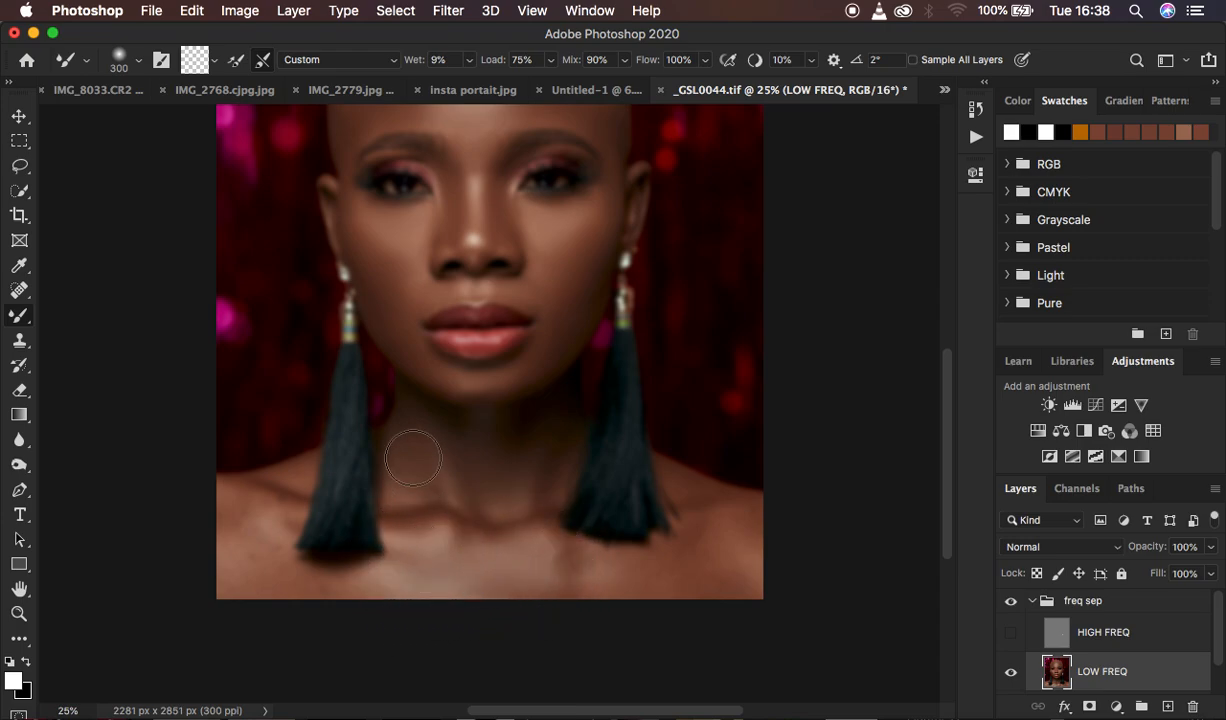
left_click_drag(412, 458, 416, 460)
mouse_move(258, 535)
left_mouse_down()
mouse_move(241, 520)
mouse_move(224, 527)
mouse_move(263, 572)
mouse_move(334, 608)
mouse_move(416, 577)
mouse_move(545, 569)
mouse_move(564, 580)
mouse_move(733, 558)
mouse_move(698, 498)
mouse_move(720, 520)
mouse_move(706, 553)
mouse_move(735, 563)
left_mouse_up()
left_click_drag(446, 506, 408, 514)
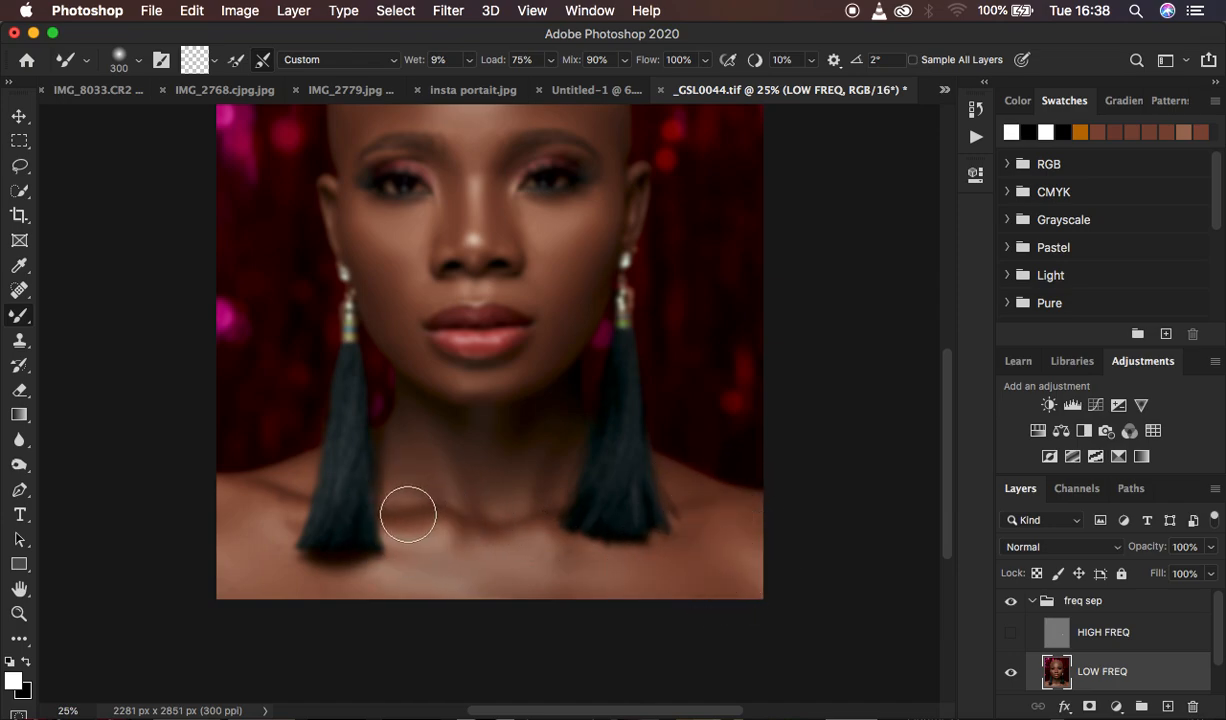
mouse_move(403, 469)
left_mouse_down()
mouse_move(405, 487)
mouse_move(432, 432)
mouse_move(528, 469)
mouse_move(542, 490)
mouse_move(419, 498)
left_mouse_up()
left_click_drag(281, 512, 232, 512)
left_click(1011, 632)
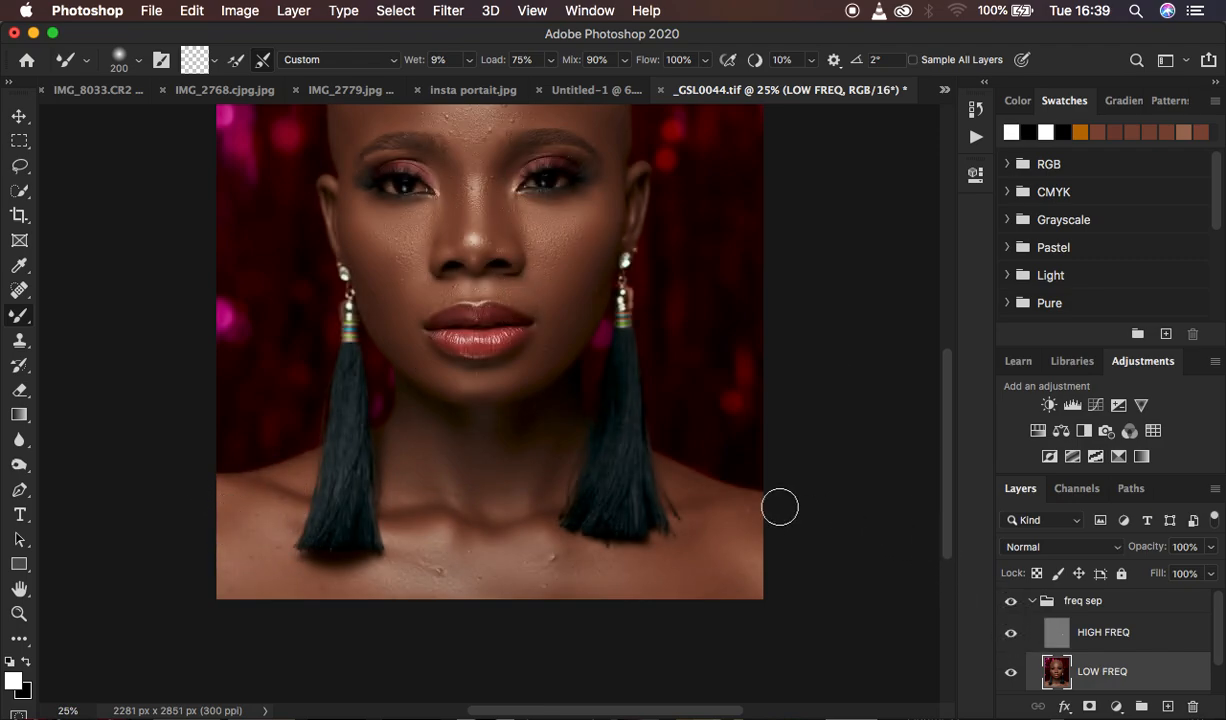
Compare the portrait before and after retouching by toggling the freq sep group's visibility
scroll(779, 507, "up", 3)
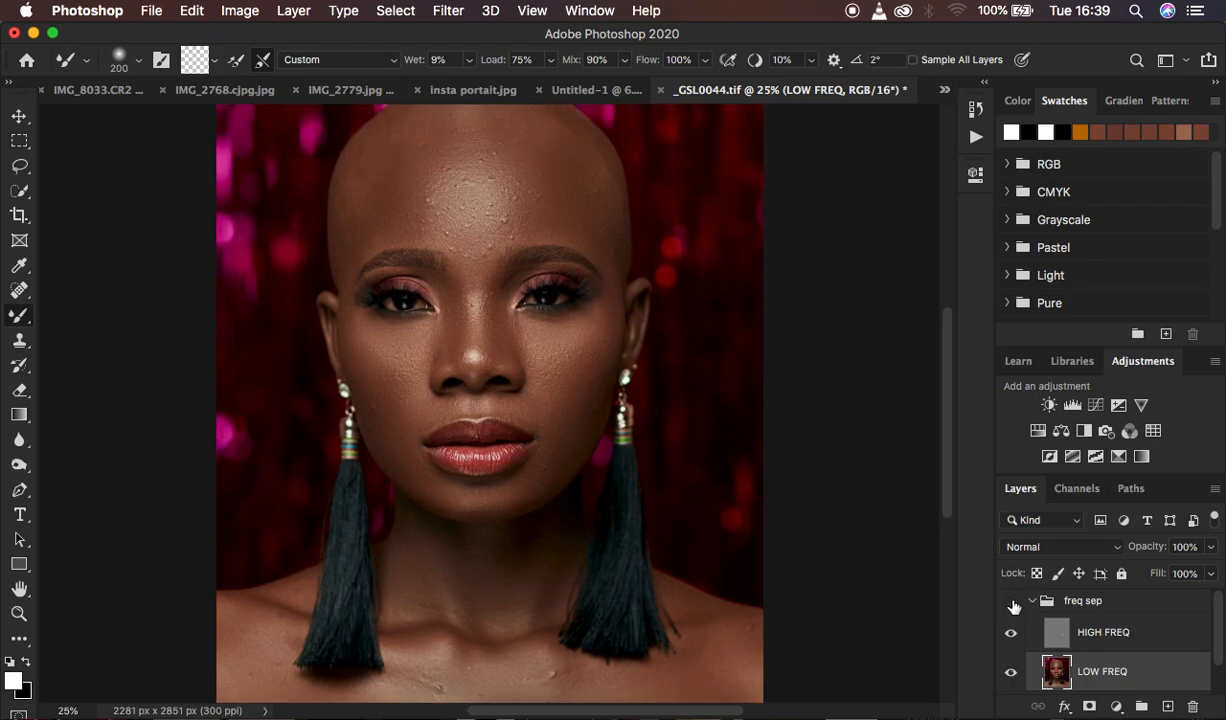
left_click(1011, 601)
left_click(1011, 601)
left_click(1011, 601)
left_click(1011, 601)
left_click(1011, 601)
left_click(1011, 601)
left_click(1011, 601)
left_click(1011, 601)
key("super+minus")
key("super+minus")
key("super+equal")
key("super+equal")
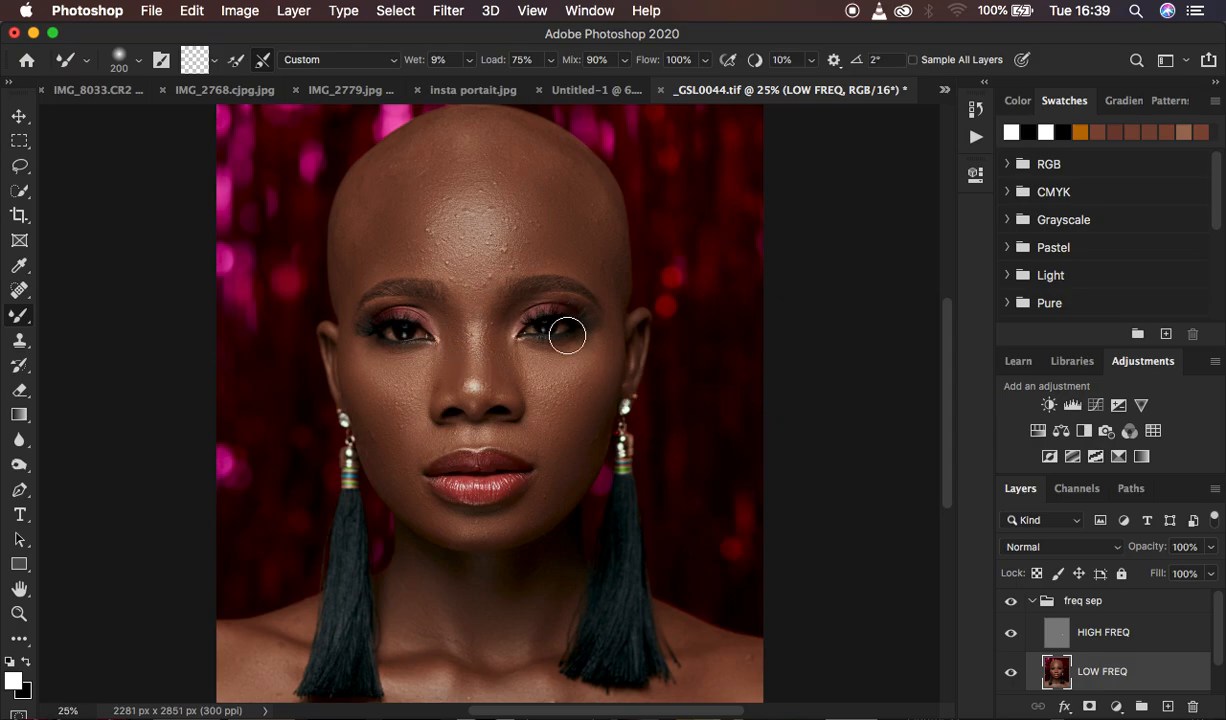
Activate the Lasso tool and set its feather to 21.3 px, undoing the accidental layer opacity change
left_click(20, 166)
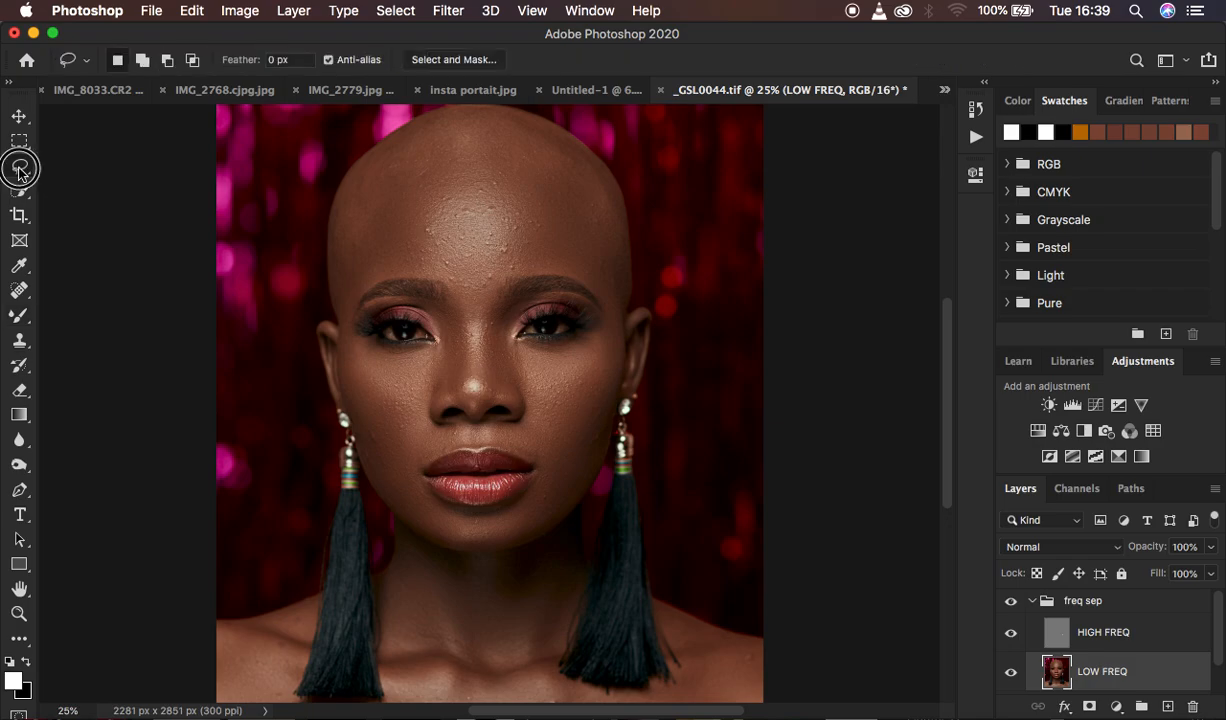
left_click_drag(238, 62, 283, 50)
key("2")
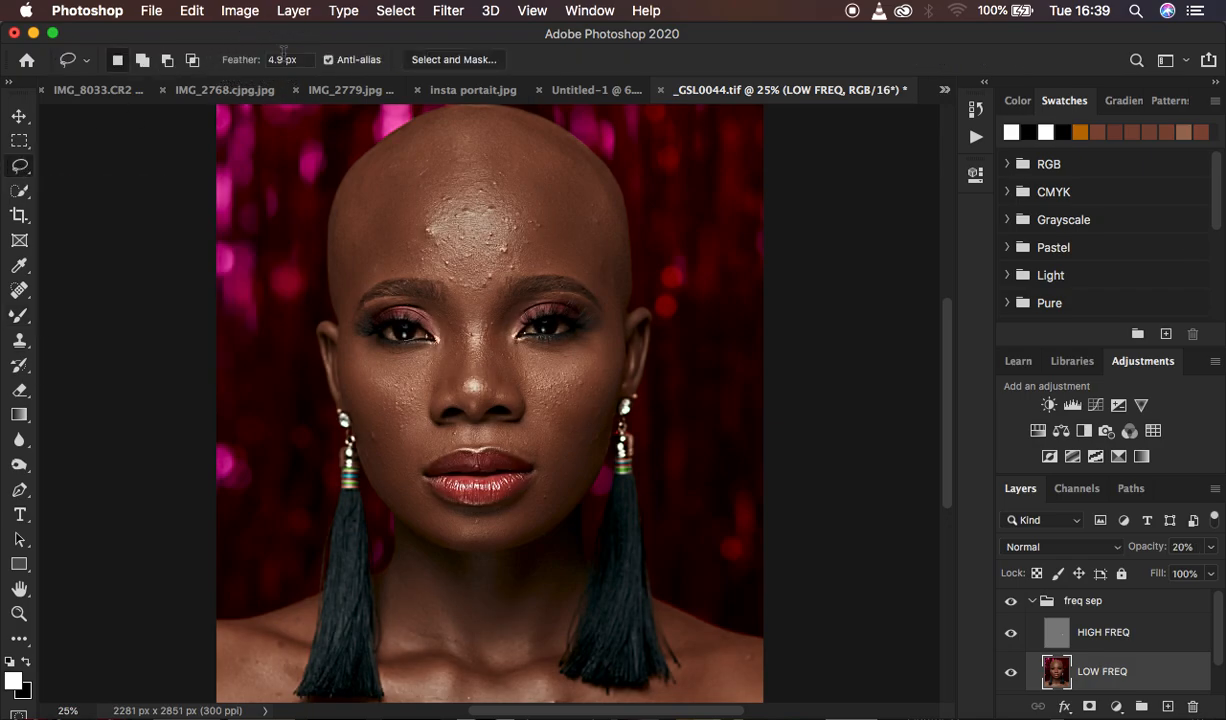
key("super+z")
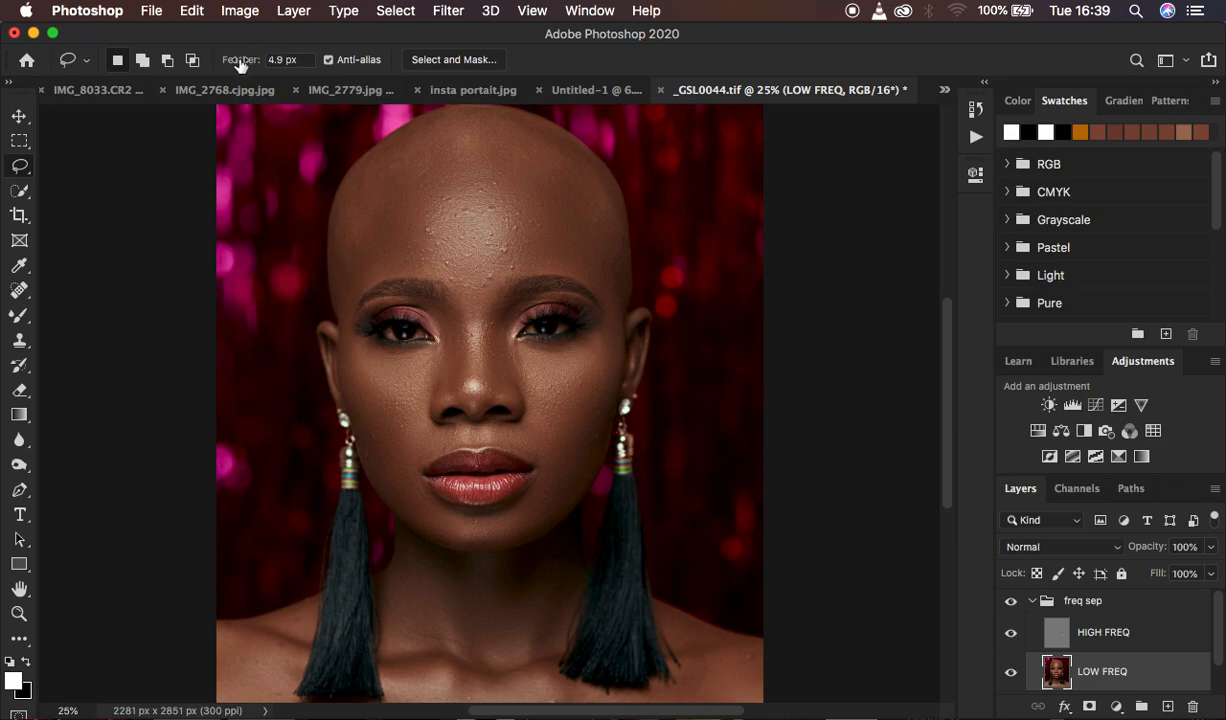
left_click_drag(237, 64, 396, 62)
Lasso the forehead down to the brows and smooth it with a Gaussian Blur radius above 9 pixels, clearing the selection
mouse_move(401, 163)
left_mouse_down()
mouse_move(543, 159)
mouse_move(581, 202)
mouse_move(615, 320)
mouse_move(576, 278)
mouse_move(537, 271)
mouse_move(512, 273)
mouse_move(475, 323)
mouse_move(454, 289)
mouse_move(410, 271)
mouse_move(366, 287)
mouse_move(343, 316)
mouse_move(370, 198)
mouse_move(403, 163)
left_mouse_up()
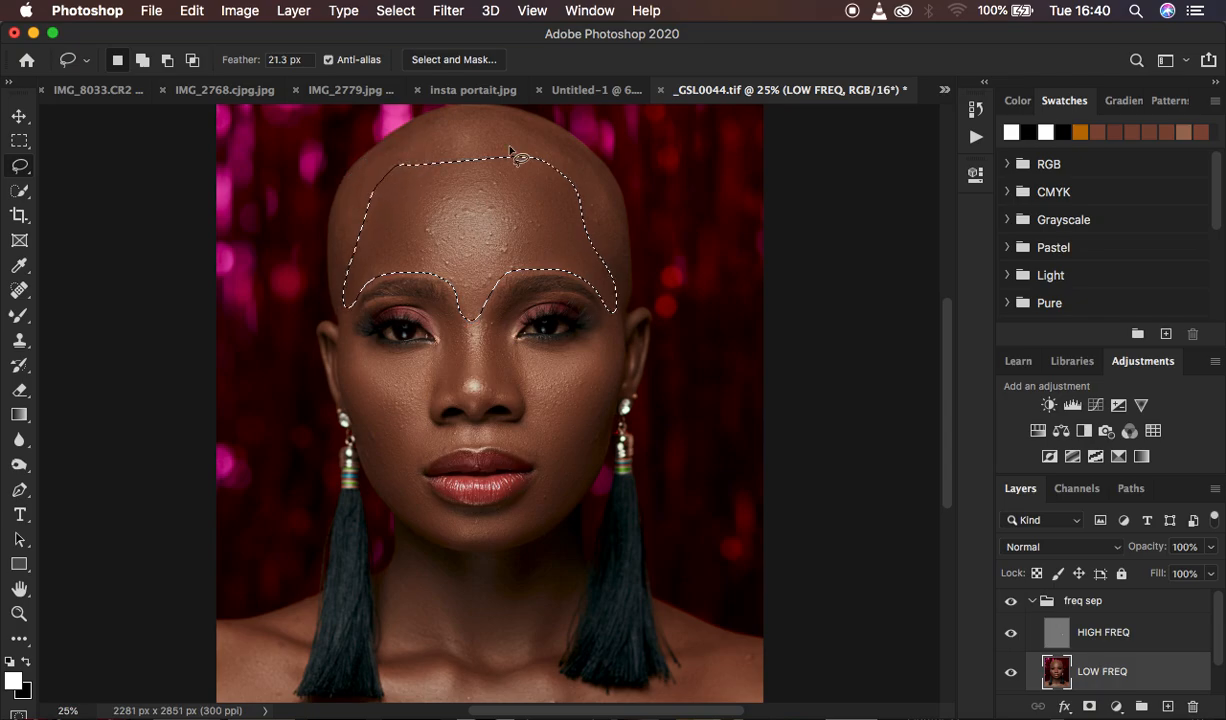
left_click(441, 12)
mouse_move(547, 240)
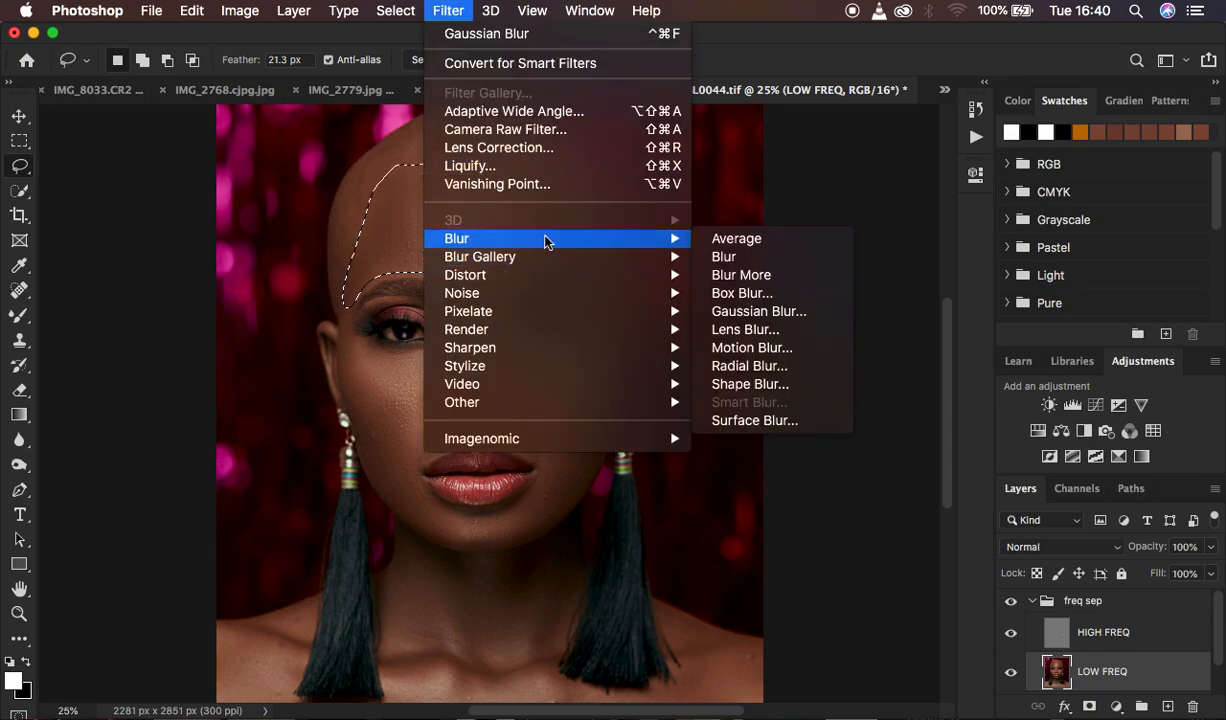
left_click(794, 310)
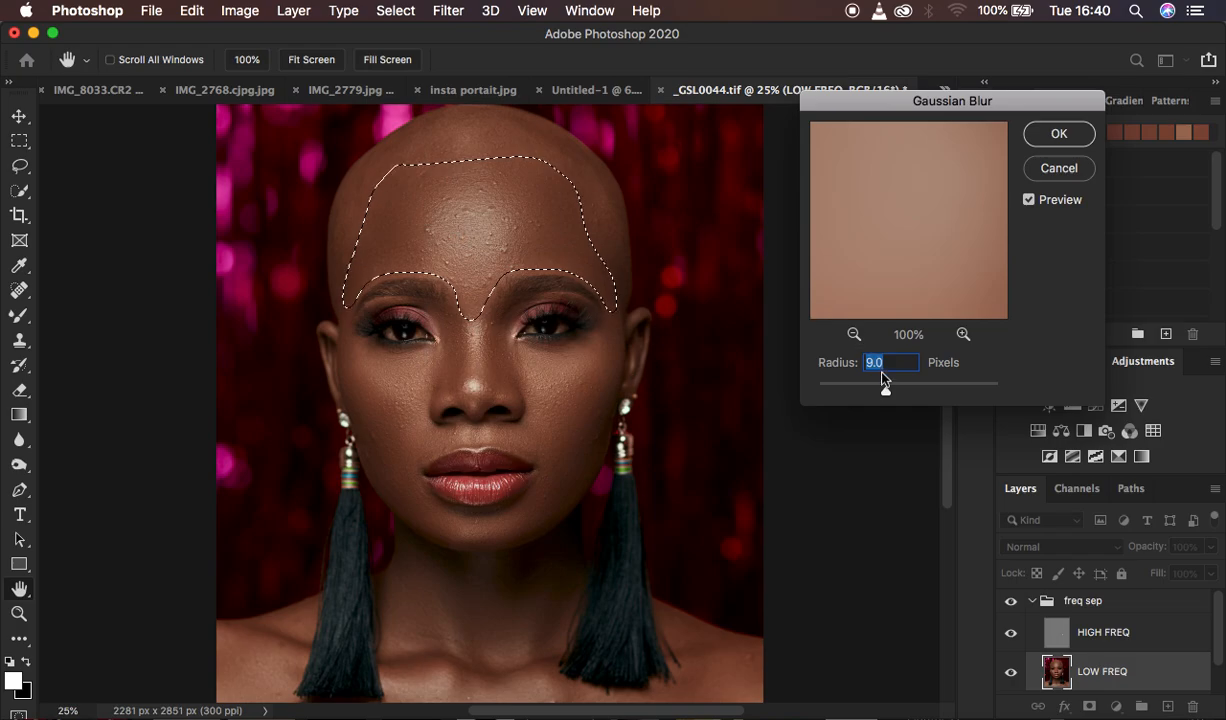
left_click_drag(886, 397, 900, 394)
left_click(1050, 131)
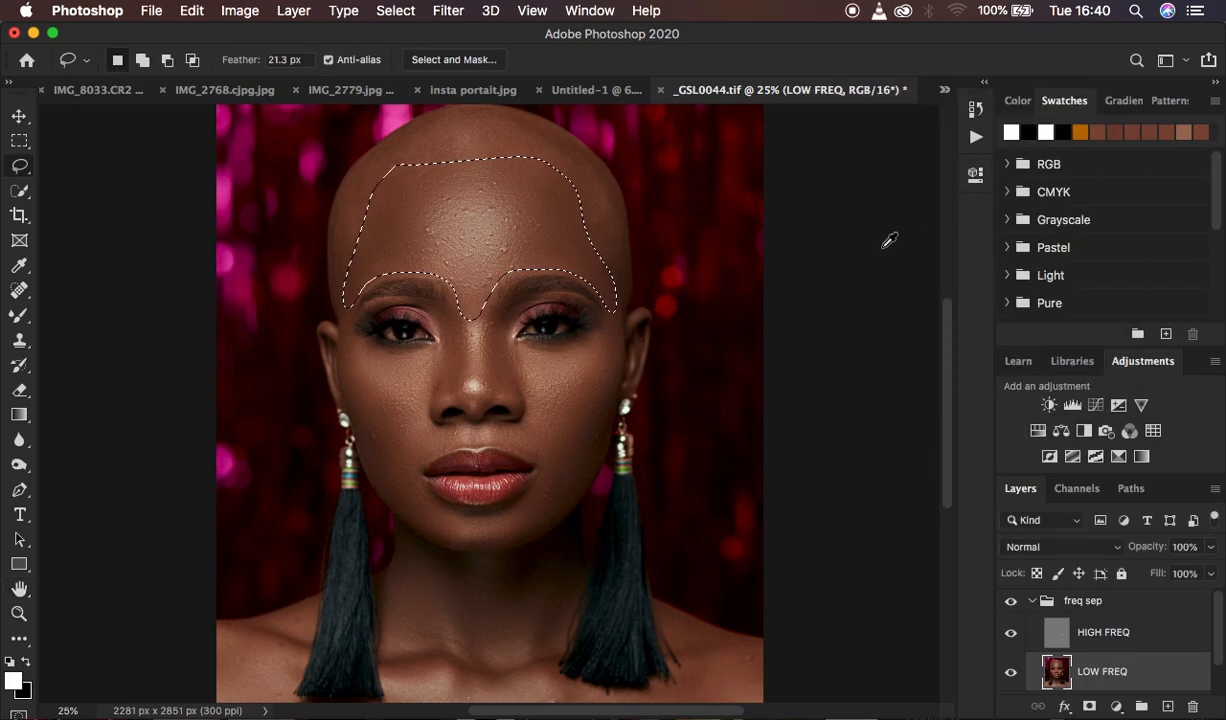
key("super+d")
Lasso the cheek area beneath the image-right eye and repeat the Gaussian Blur on it, clearing the selection
mouse_move(613, 331)
left_mouse_down()
mouse_move(506, 354)
mouse_move(531, 407)
mouse_move(578, 397)
mouse_move(612, 338)
left_mouse_up()
right_click(563, 381)
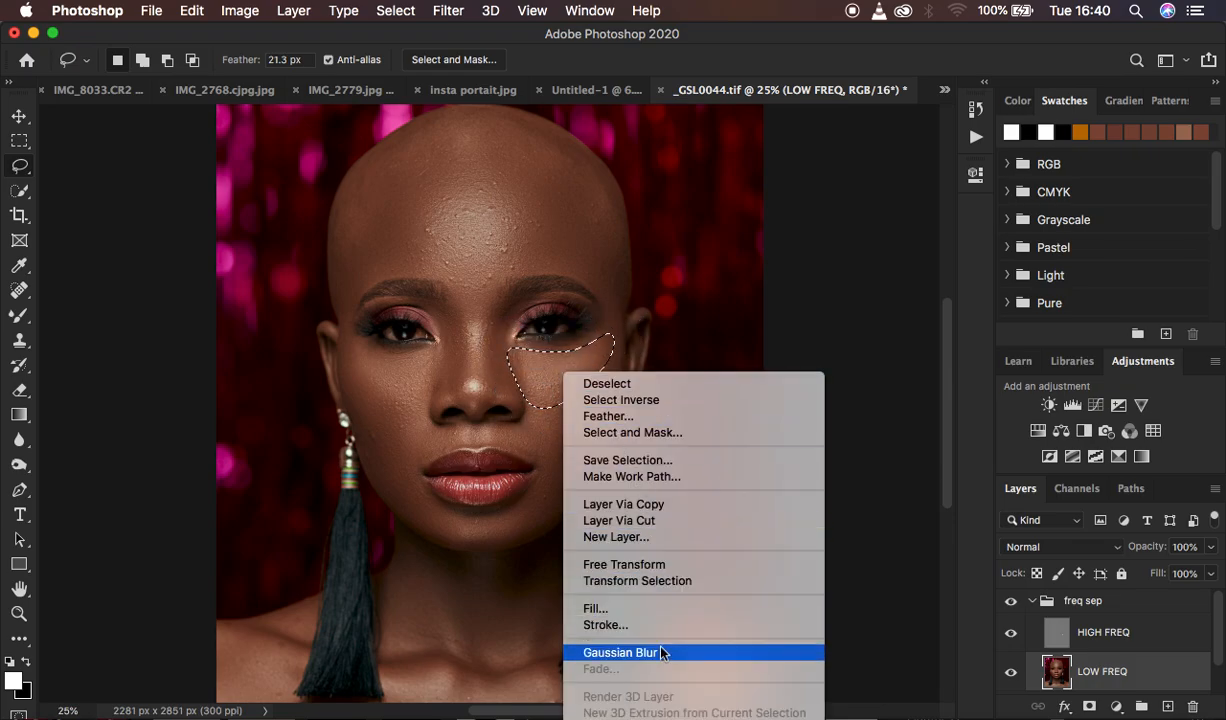
left_click(640, 630)
key("super+d")
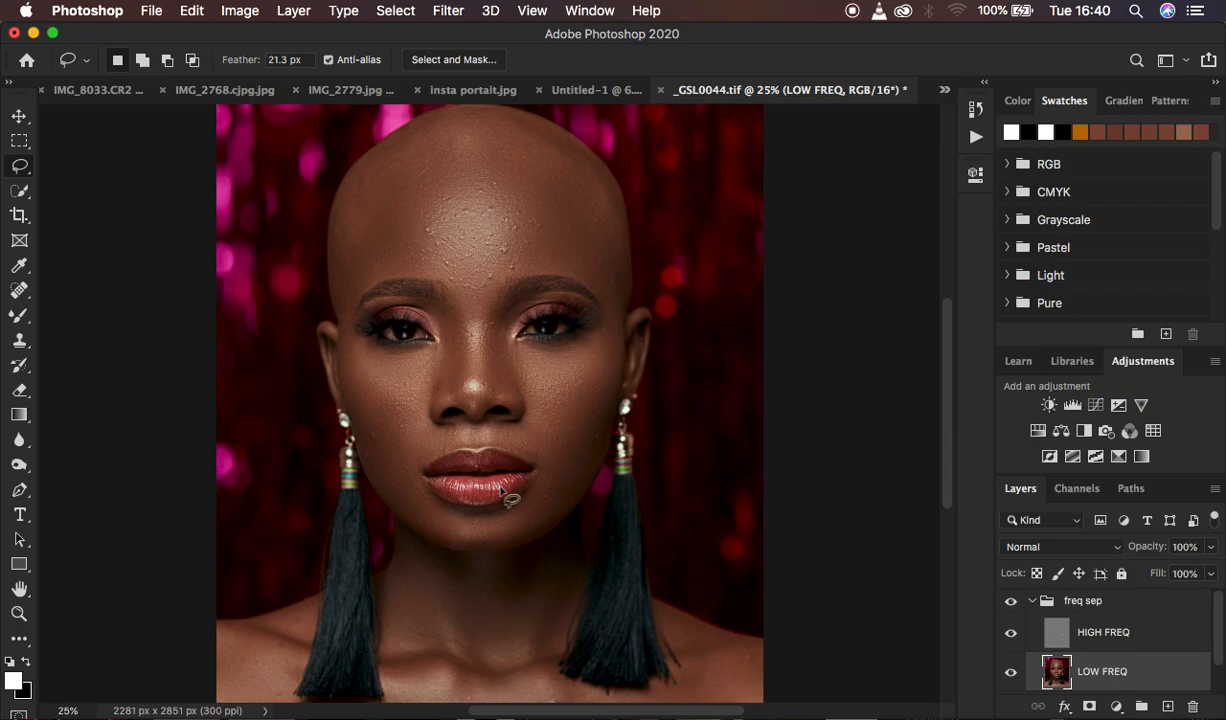
Blur the lassoed cheek area beneath the image-left eye with the same Gaussian Blur and fade the effect
mouse_move(340, 338)
left_mouse_down()
mouse_move(394, 408)
mouse_move(428, 392)
mouse_move(440, 357)
mouse_move(374, 353)
left_mouse_up()
right_click(390, 368)
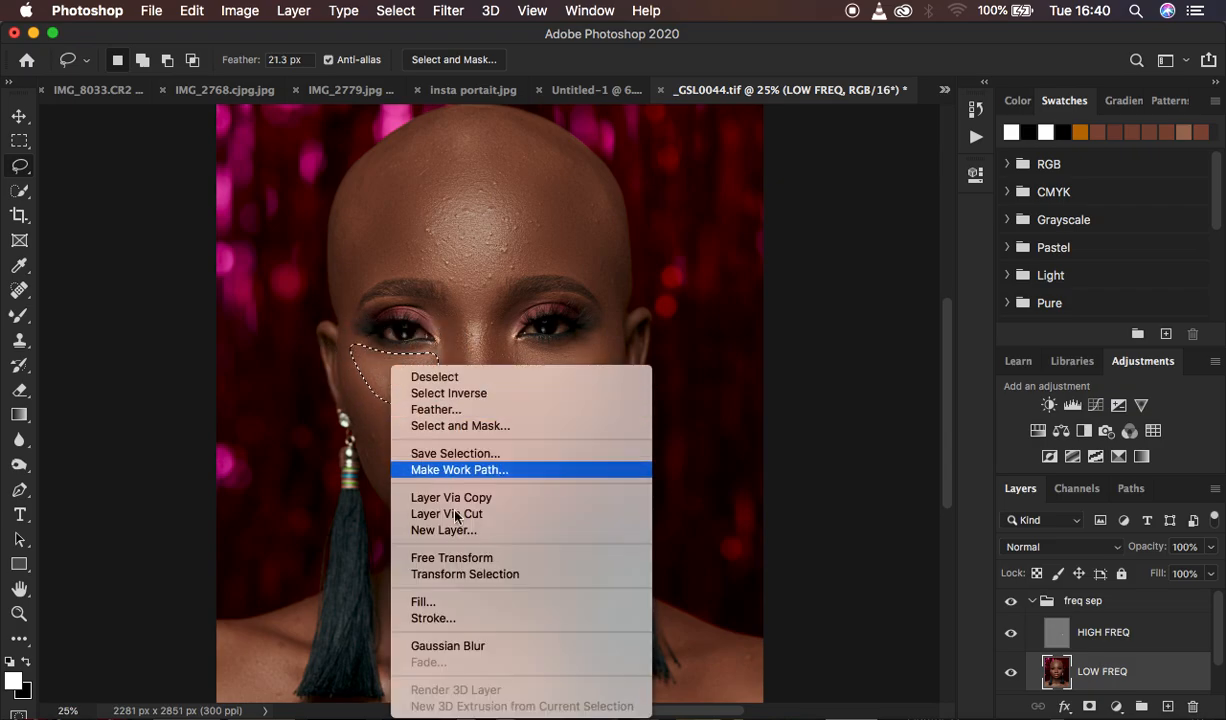
left_click(480, 646)
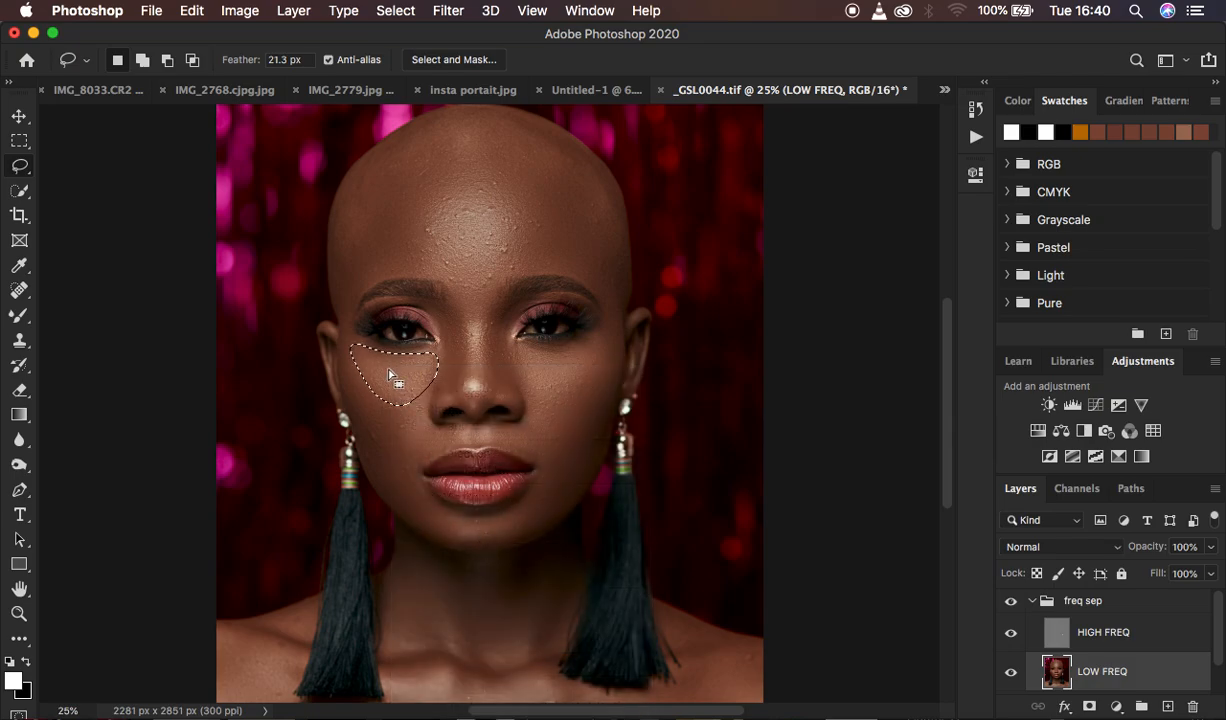
right_click(390, 373)
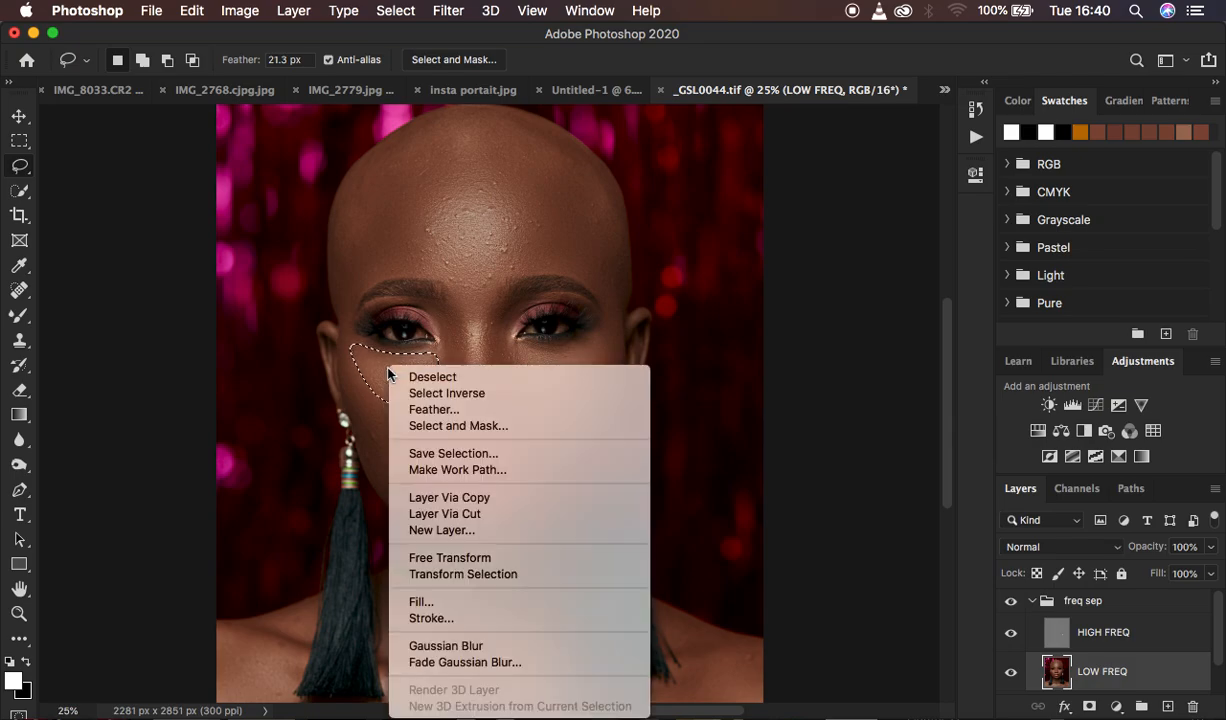
left_click(467, 663)
left_click_drag(671, 221, 716, 219)
left_click(773, 202)
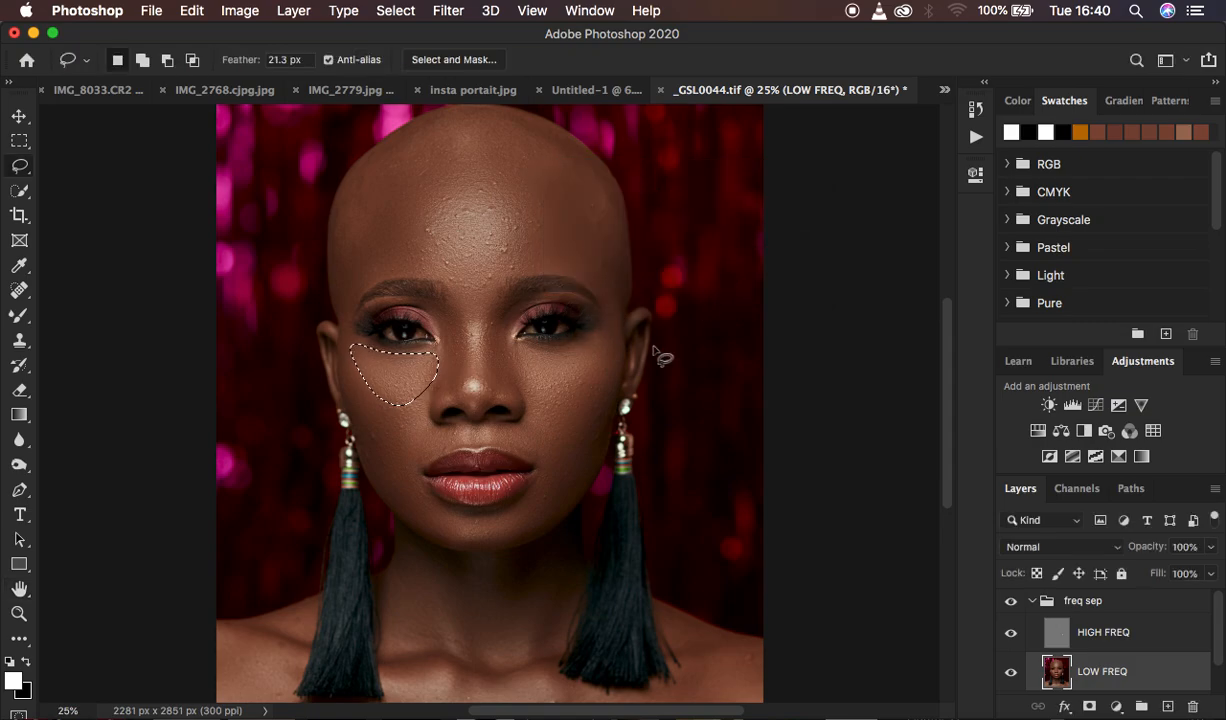
Lasso the lower cheek on each side of the face and repeat the Gaussian Blur, clearing each selection
mouse_move(603, 370)
left_mouse_down()
mouse_move(531, 439)
mouse_move(557, 506)
mouse_move(597, 453)
mouse_move(603, 400)
left_mouse_up()
right_click(577, 441)
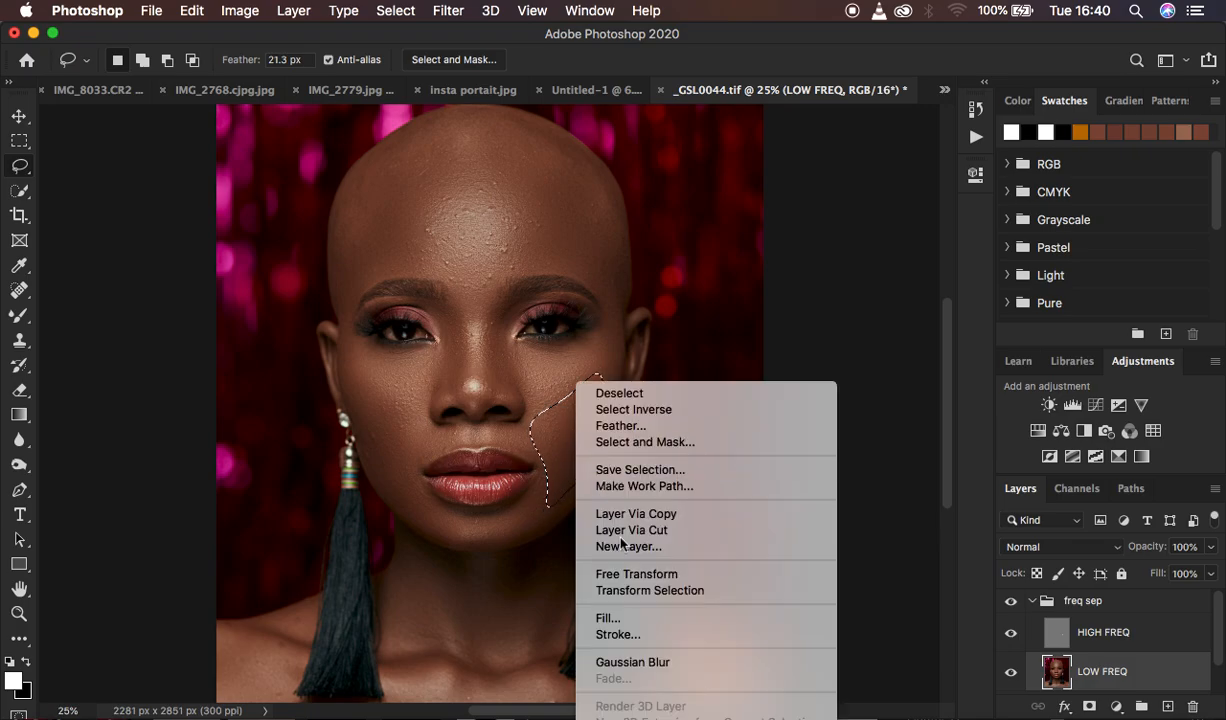
left_click(640, 656)
key("super+d")
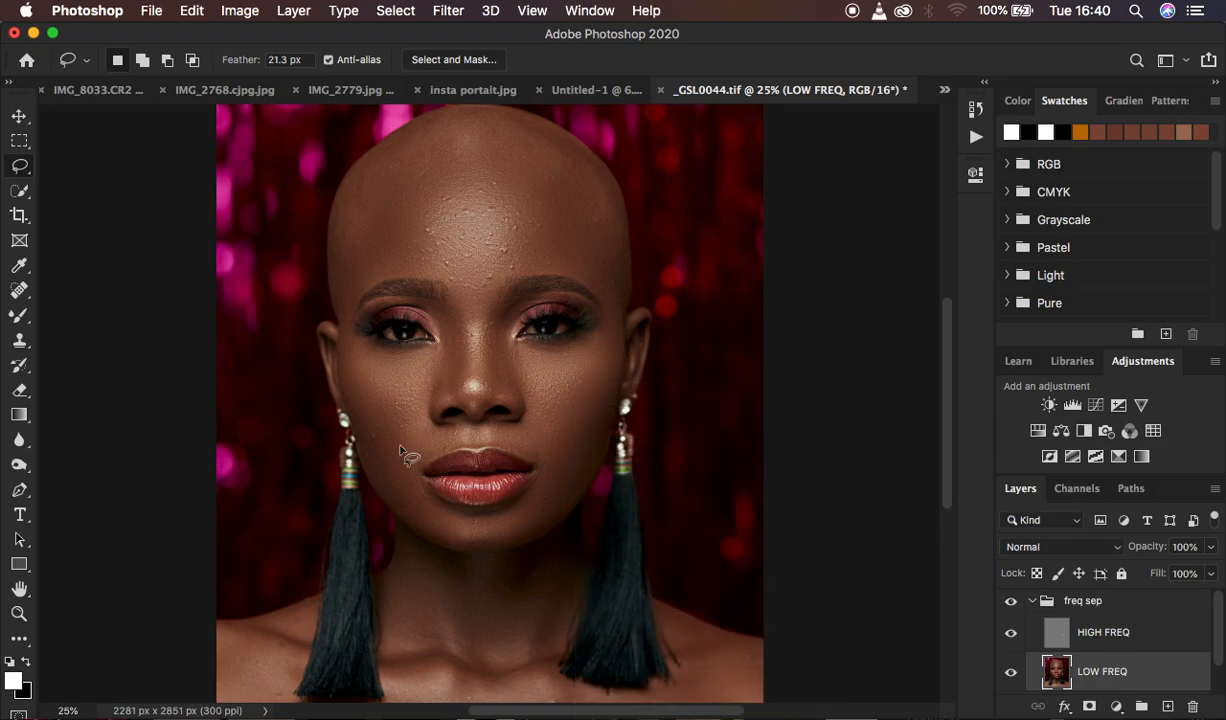
mouse_move(365, 410)
left_mouse_down()
mouse_move(416, 446)
mouse_move(430, 523)
mouse_move(366, 412)
left_mouse_up()
right_click(397, 480)
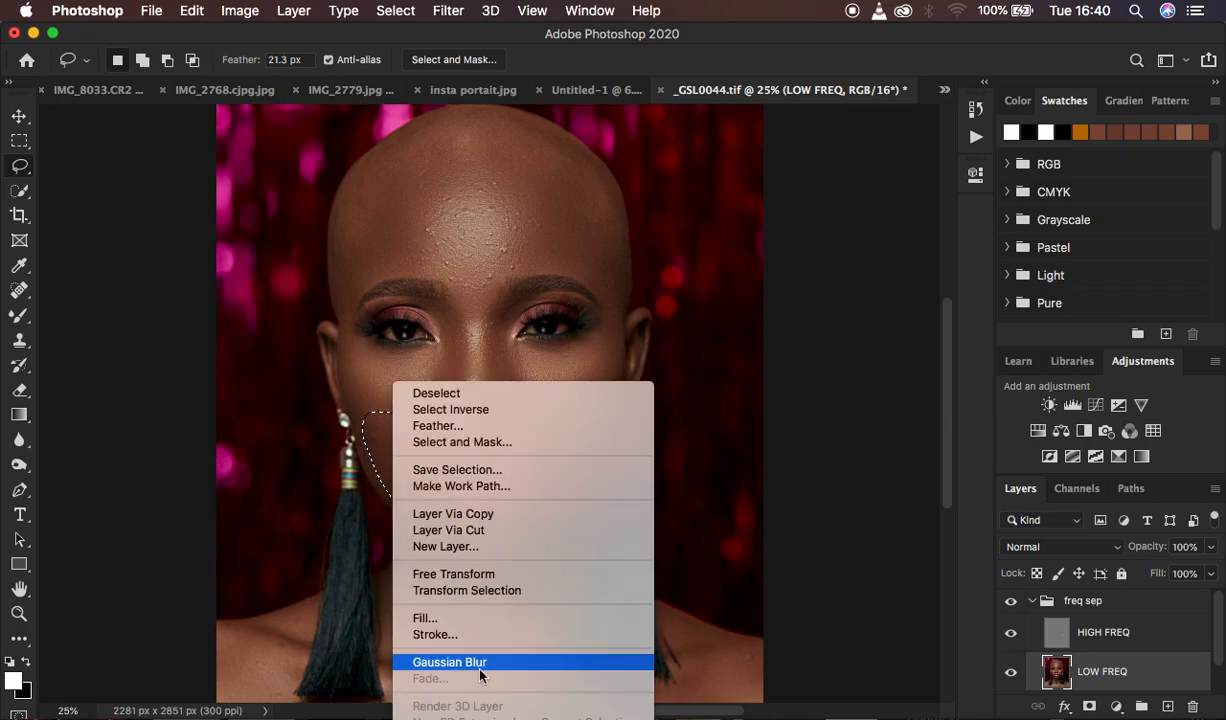
left_click(471, 660)
key("super+d")
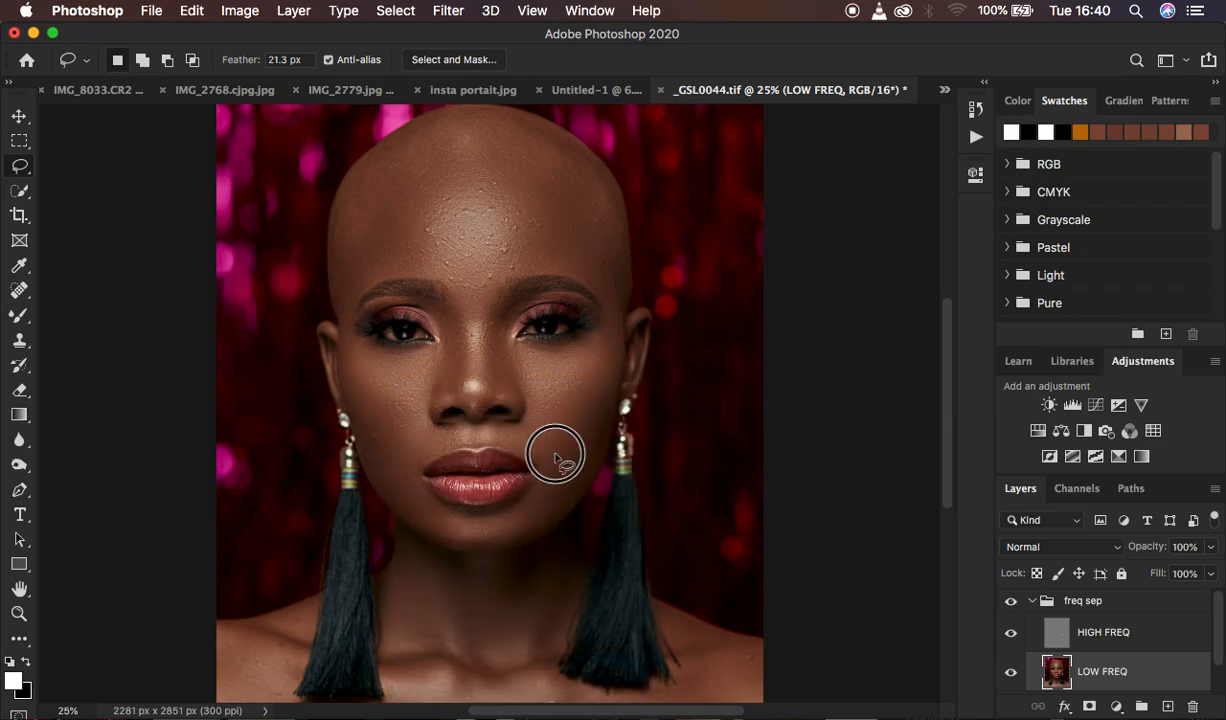
Lasso the chin strip below the lower lip and repeat the Gaussian Blur on it, clearing the selection
mouse_move(556, 455)
left_mouse_down()
mouse_move(518, 514)
mouse_move(430, 518)
mouse_move(467, 540)
mouse_move(504, 540)
mouse_move(561, 500)
mouse_move(553, 468)
left_mouse_up()
right_click(540, 497)
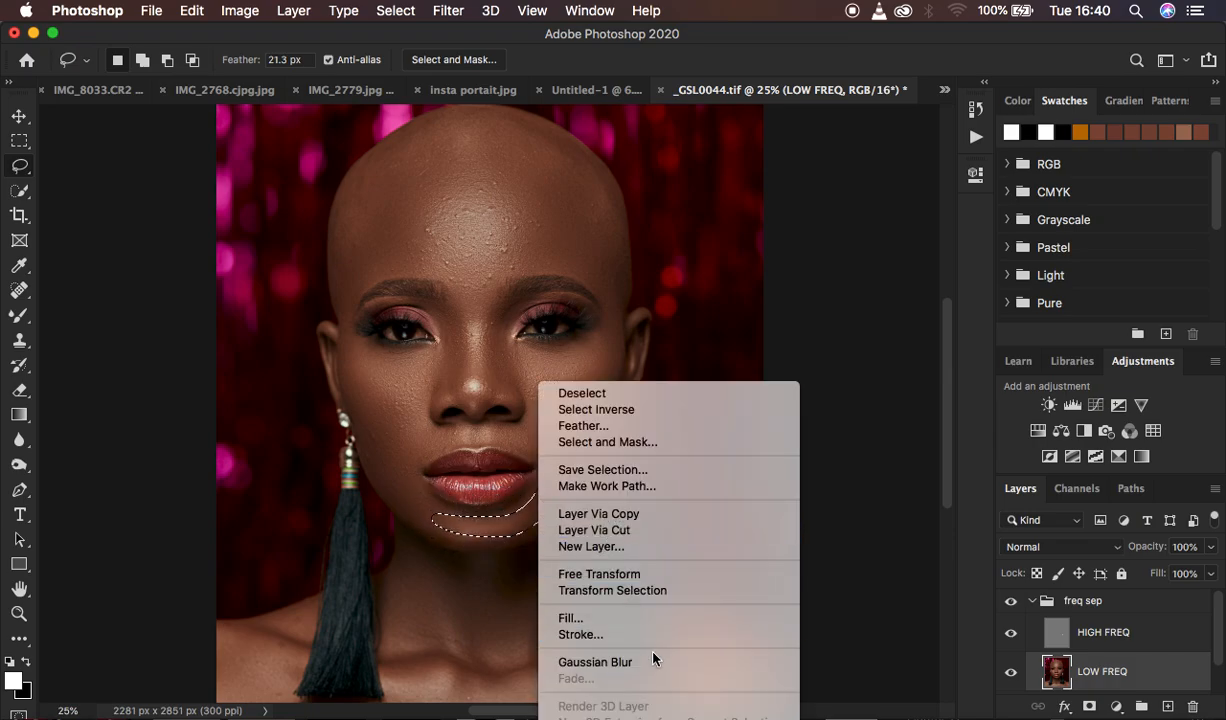
left_click(632, 660)
key("super+d")
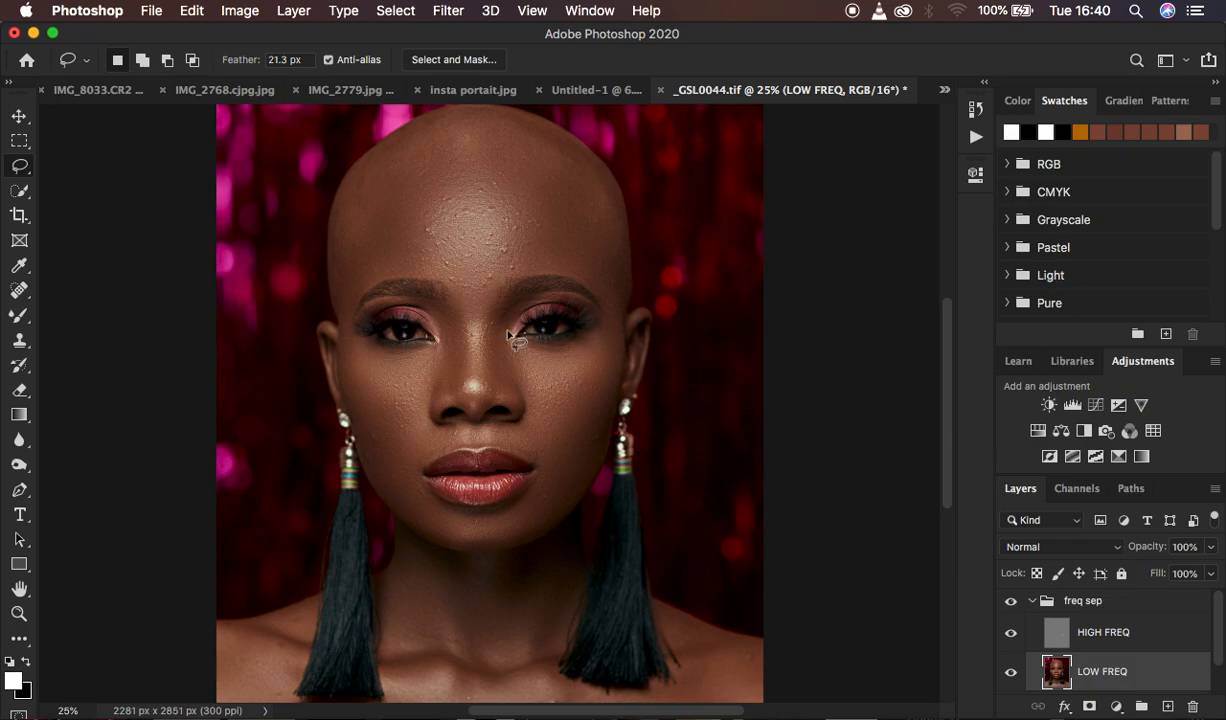
Lasso each side of the nose bridge in turn and smooth both areas with the same Gaussian Blur
mouse_move(519, 304)
left_mouse_down()
mouse_move(495, 303)
mouse_move(482, 340)
mouse_move(487, 386)
mouse_move(528, 390)
mouse_move(506, 313)
left_mouse_up()
right_click(503, 357)
left_click(556, 621)
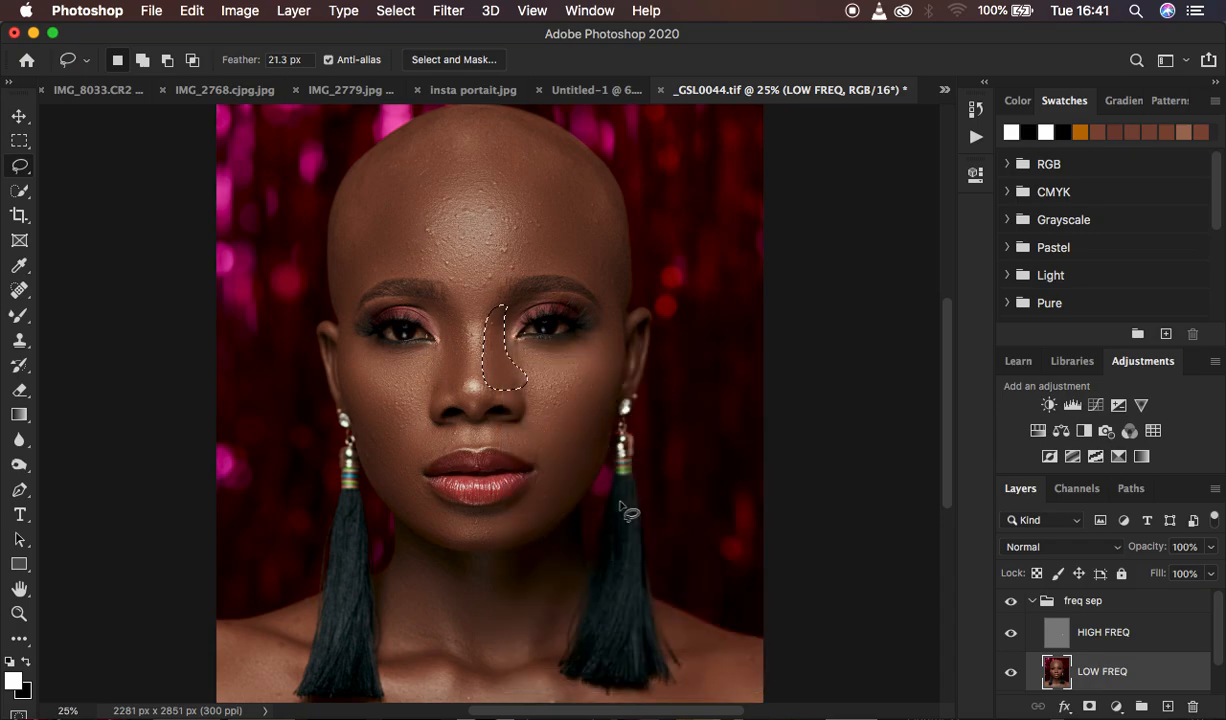
key("ctrl+d")
mouse_move(432, 308)
left_mouse_down()
mouse_move(464, 389)
mouse_move(452, 398)
mouse_move(435, 377)
mouse_move(433, 308)
left_mouse_up()
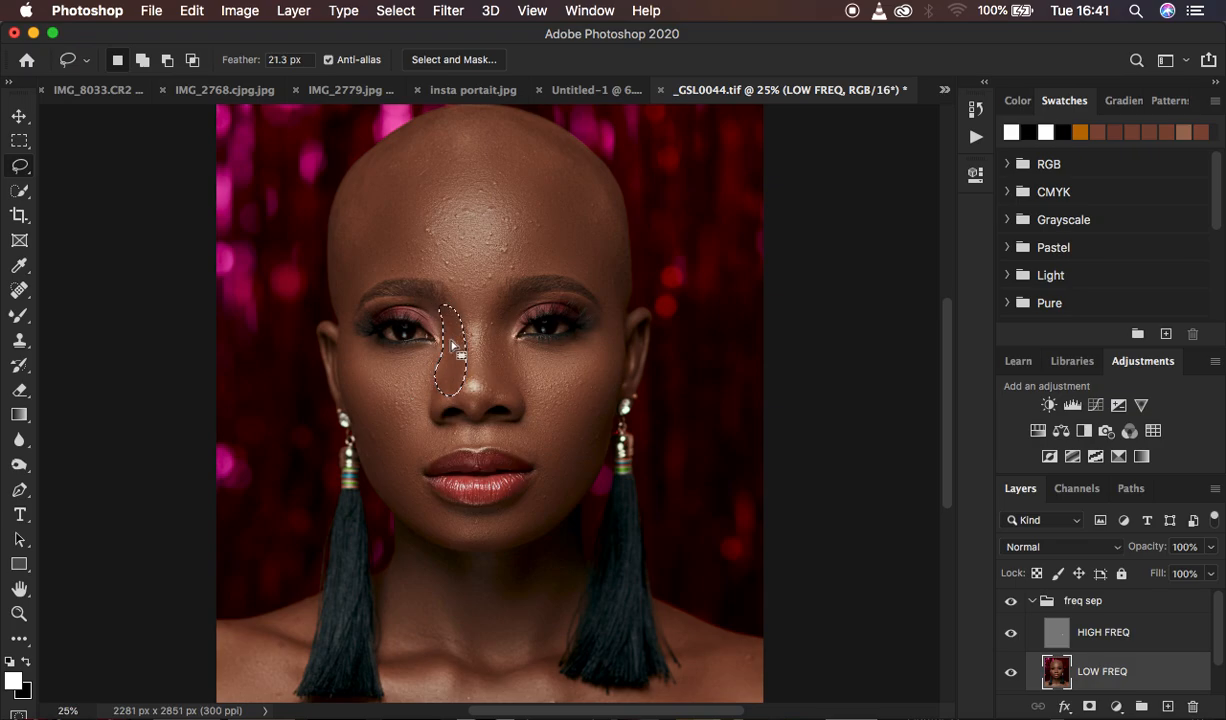
right_click(451, 343)
left_click(539, 612)
Smooth the skin between the nose and both mouth corners with lassoed Gaussian Blurs, clearing the selection
mouse_move(450, 432)
left_mouse_down()
mouse_move(411, 469)
mouse_move(407, 452)
mouse_move(450, 428)
left_mouse_up()
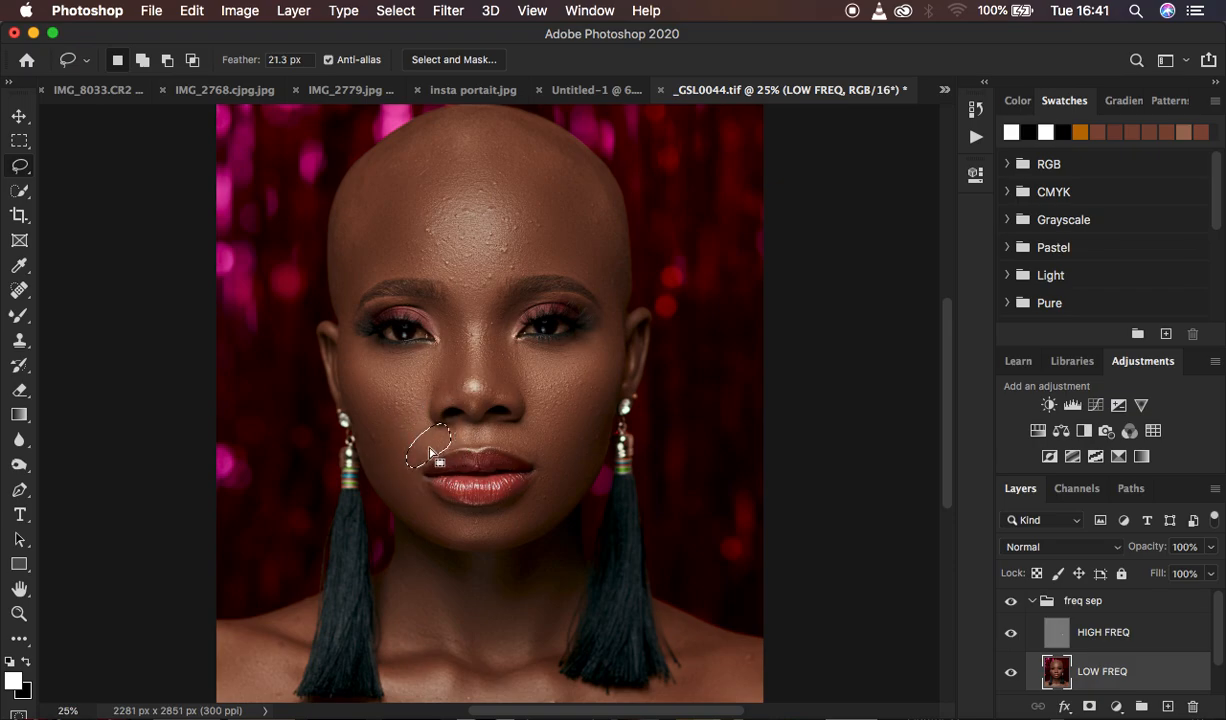
right_click(428, 452)
left_click(503, 636)
mouse_move(531, 419)
left_mouse_down()
mouse_move(489, 440)
mouse_move(547, 464)
mouse_move(541, 433)
left_mouse_up()
right_click(531, 440)
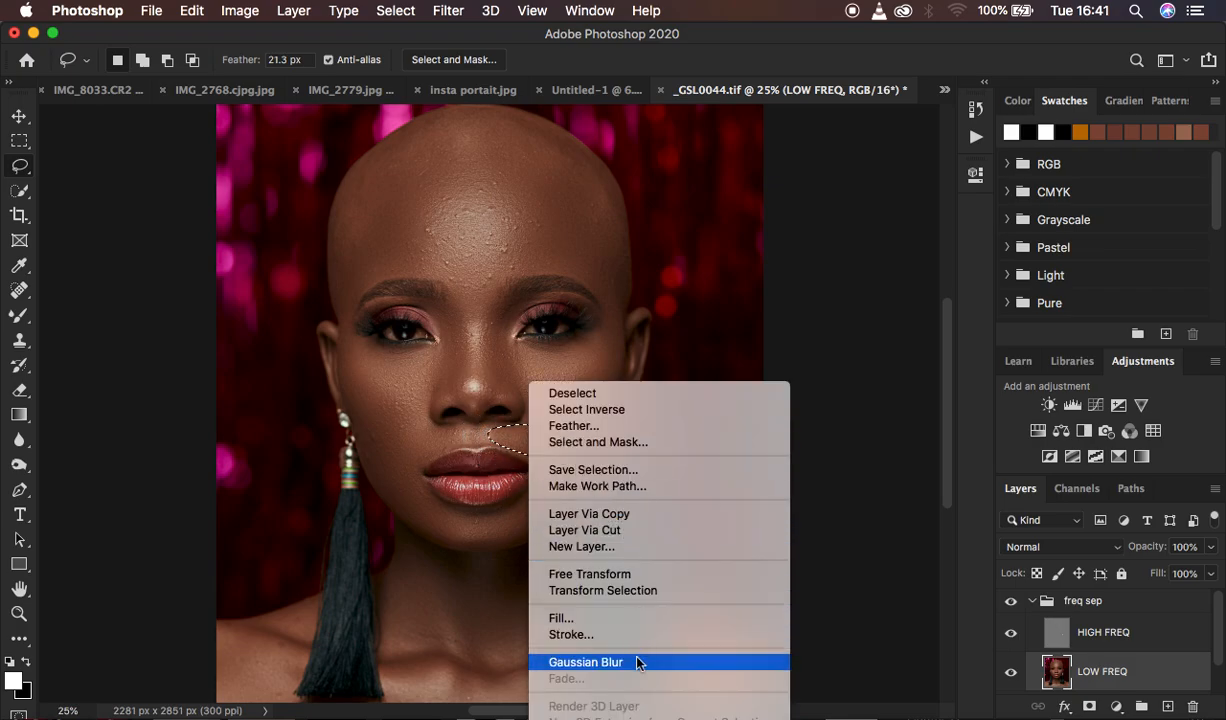
left_click(609, 629)
key("super+d")
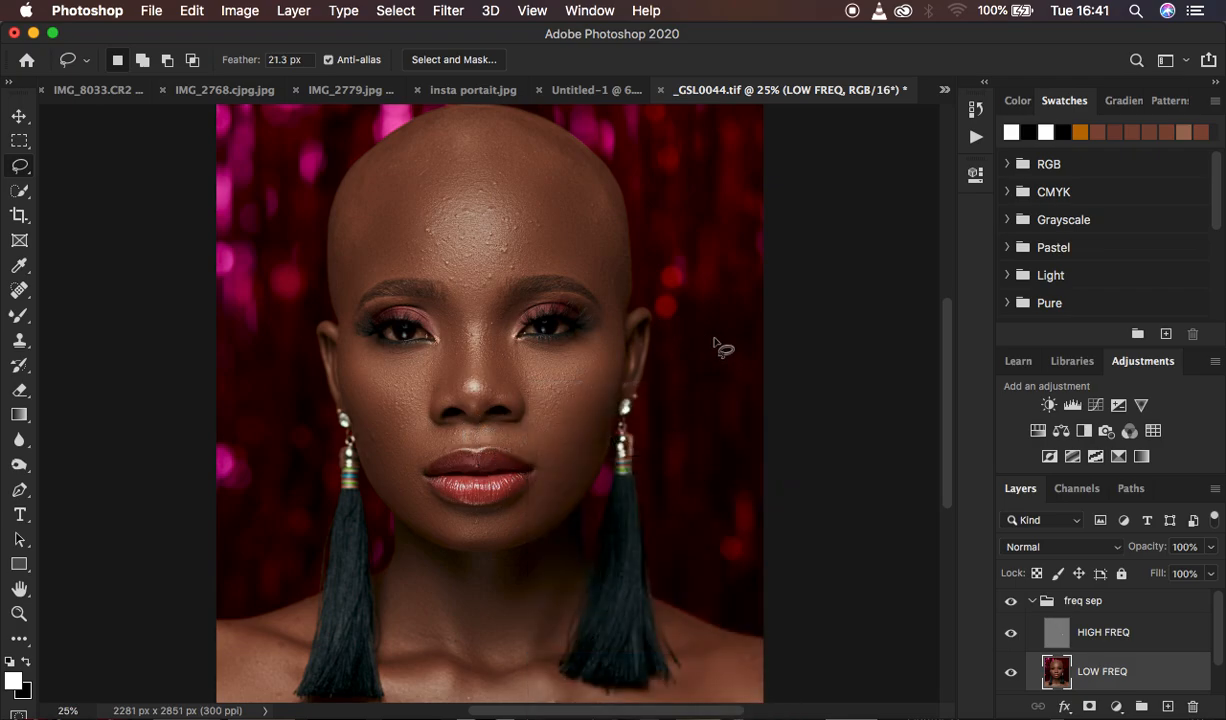
Compare the portrait with and without the freq sep group by toggling its visibility
left_click(1008, 601)
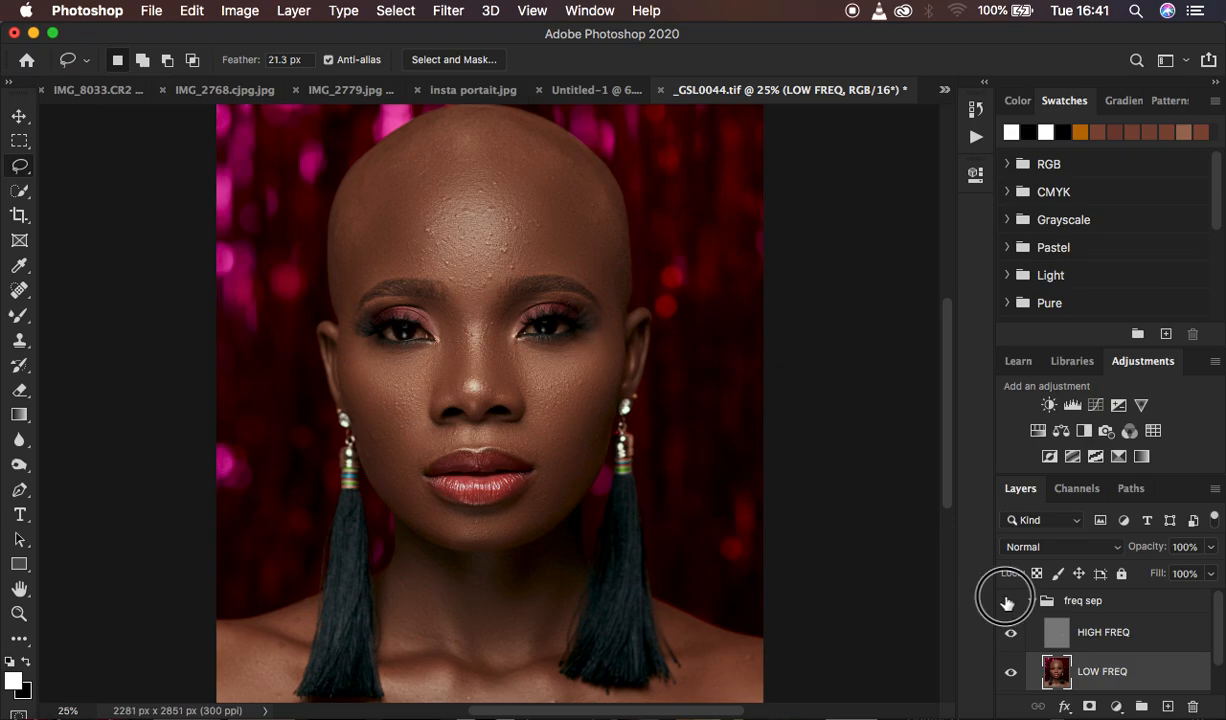
left_click(1008, 601)
left_click(1008, 601)
left_click(1008, 601)
Set up the Clone Stamp on the HIGH FREQ layer with a 50 px brush, 39% hardness and Current Layer sampling
left_click(1063, 637)
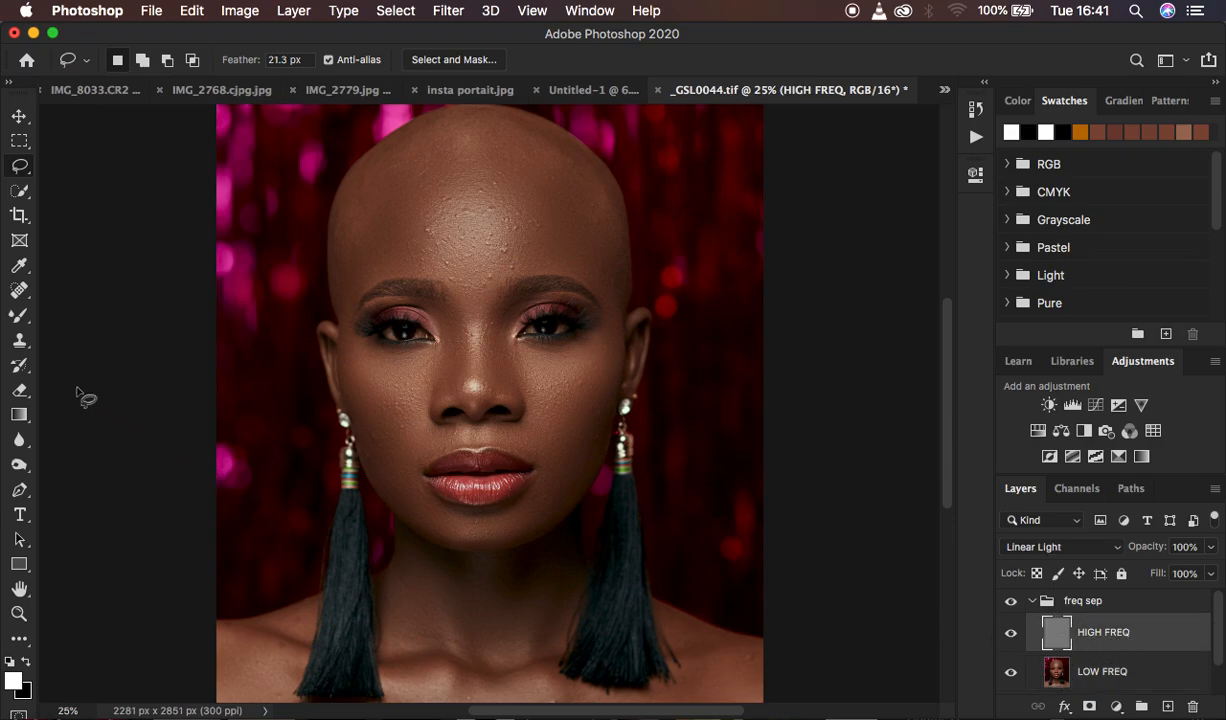
left_click(19, 342)
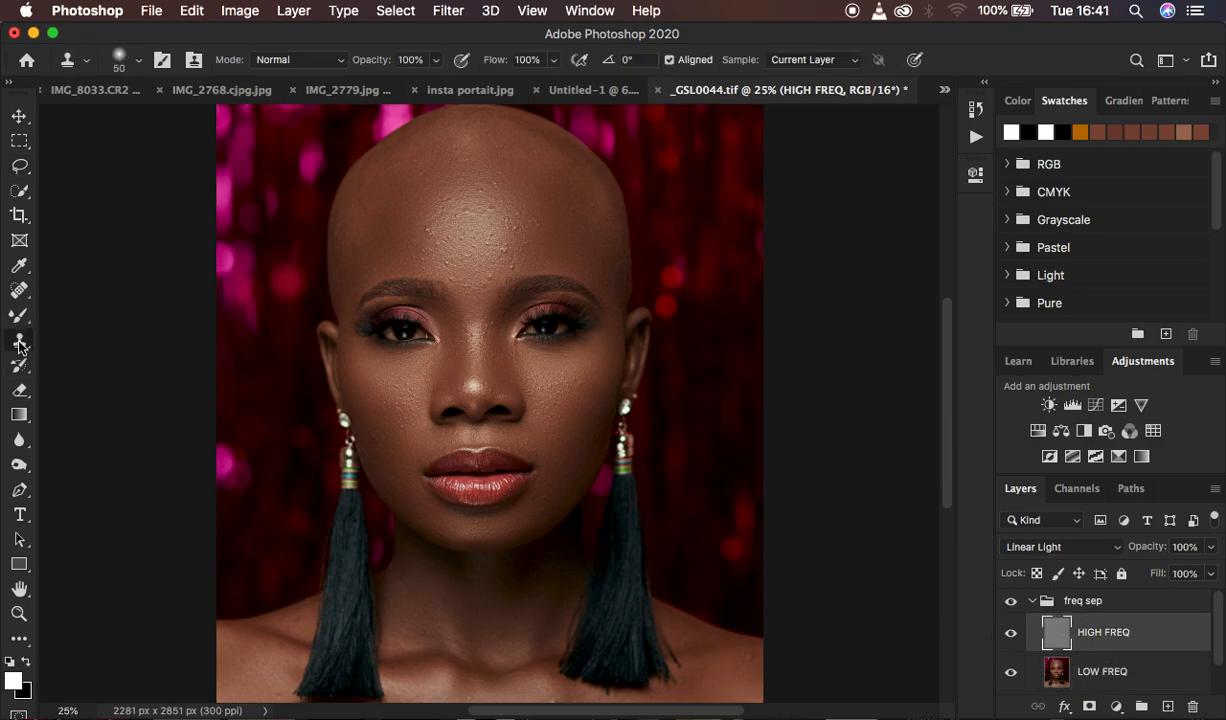
left_click(138, 62)
left_click_drag(140, 161, 155, 165)
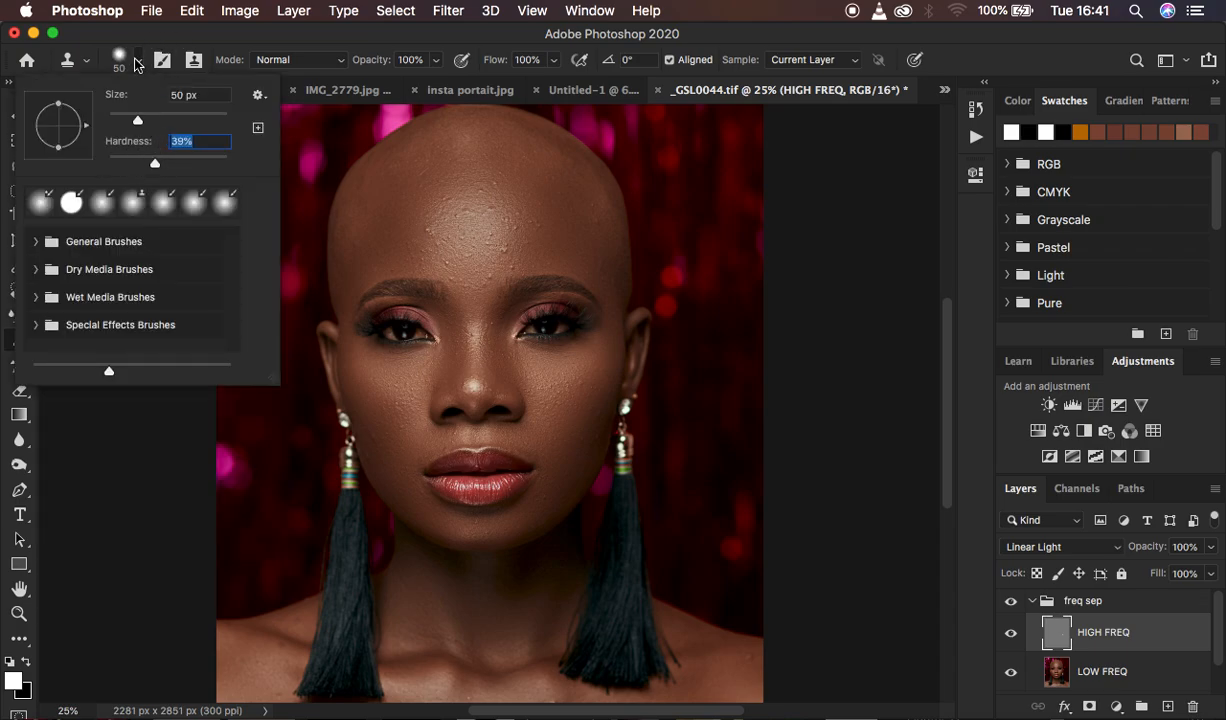
left_click(138, 62)
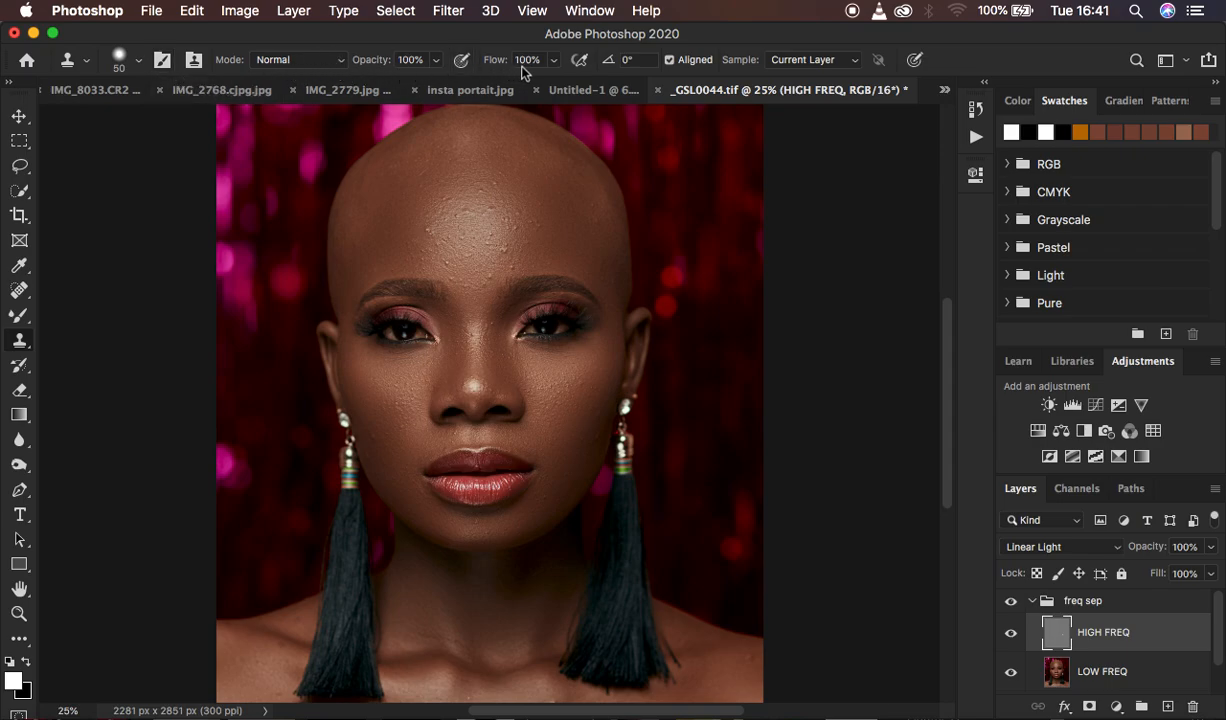
left_click(800, 63)
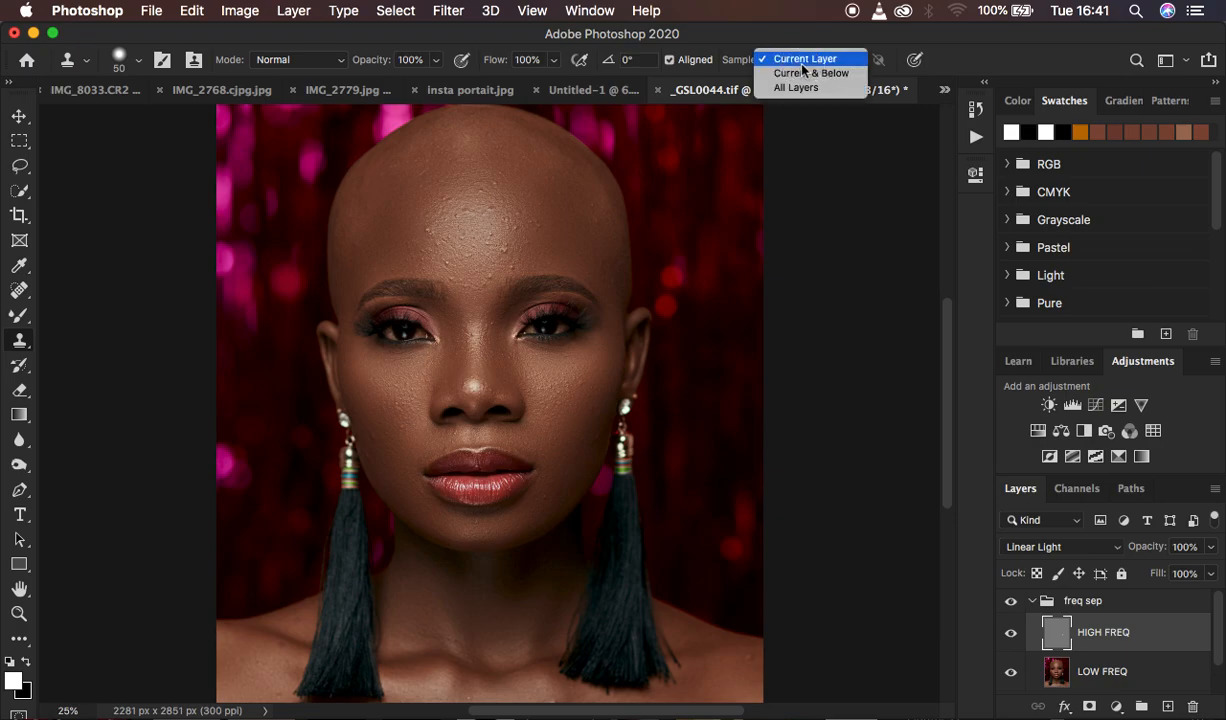
left_click(805, 60)
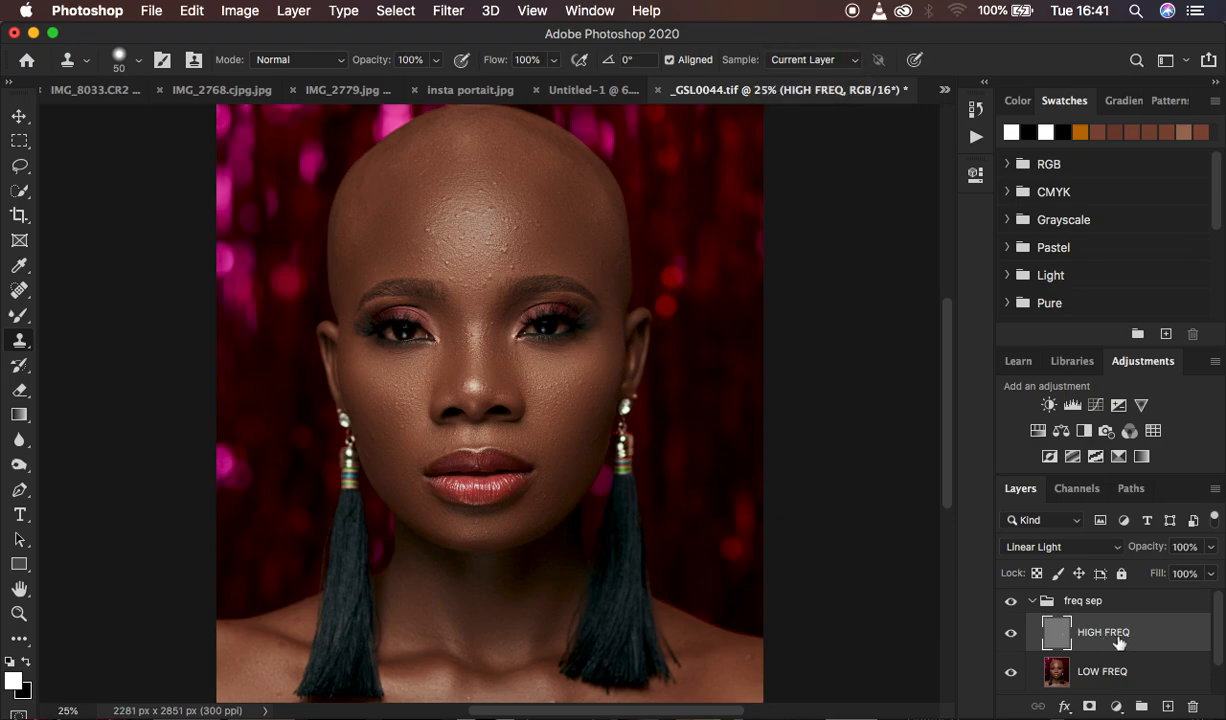
Reduce the Clone Stamp to 35 px and clone clean skin texture over the bump on the forehead's image-right side
key("super+equal")
key("super+equal")
key("super+equal")
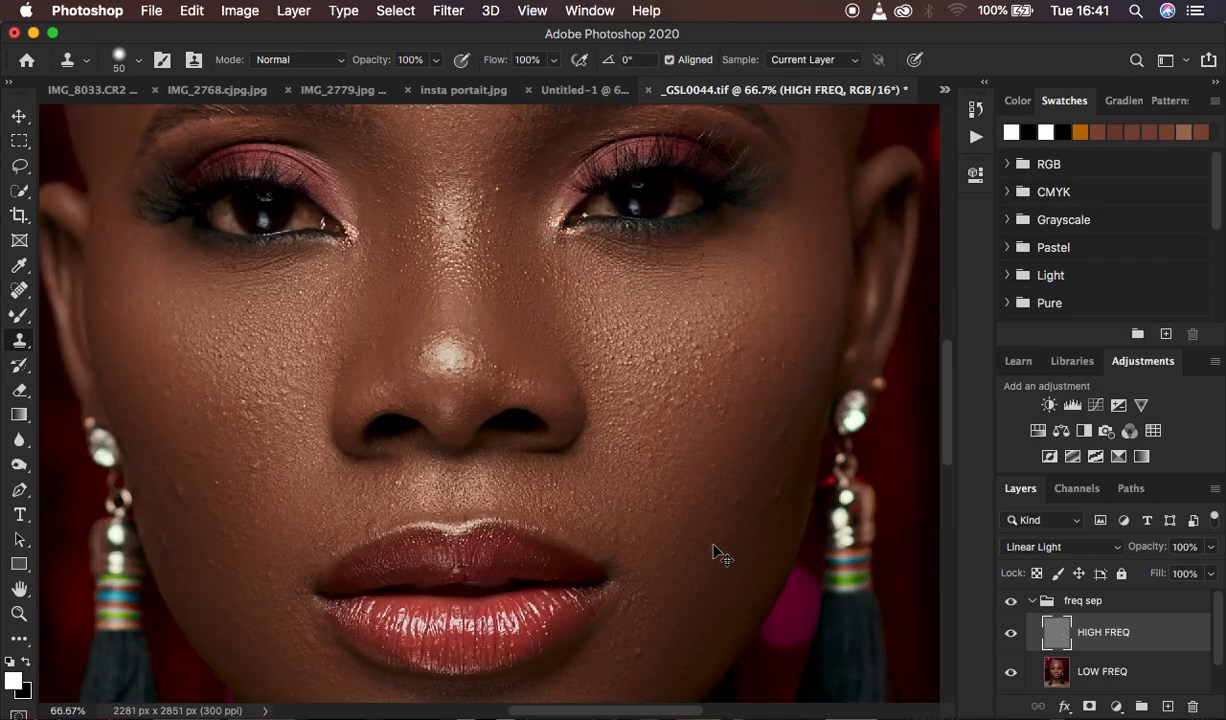
scroll(689, 344, "up", 1)
scroll(689, 344, "up", 5)
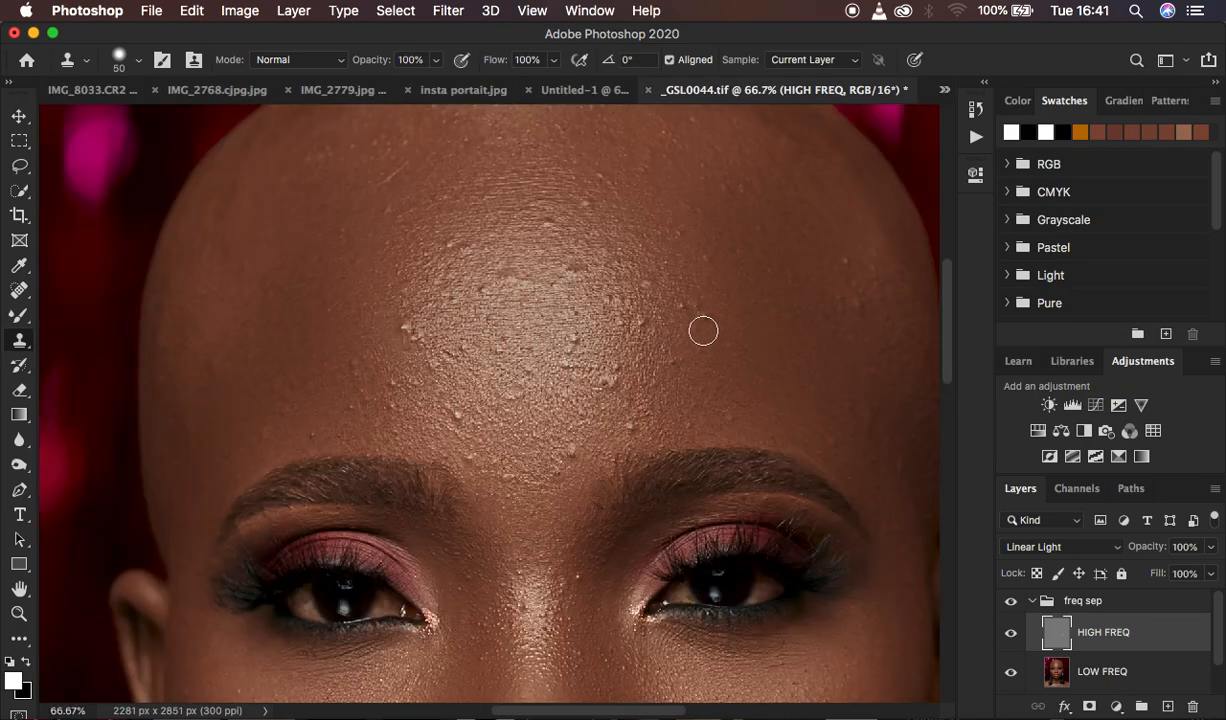
key("bracketleft")
key("bracketleft")
key("bracketleft")
left_click(726, 318, "alt")
left_click(723, 321, "alt")
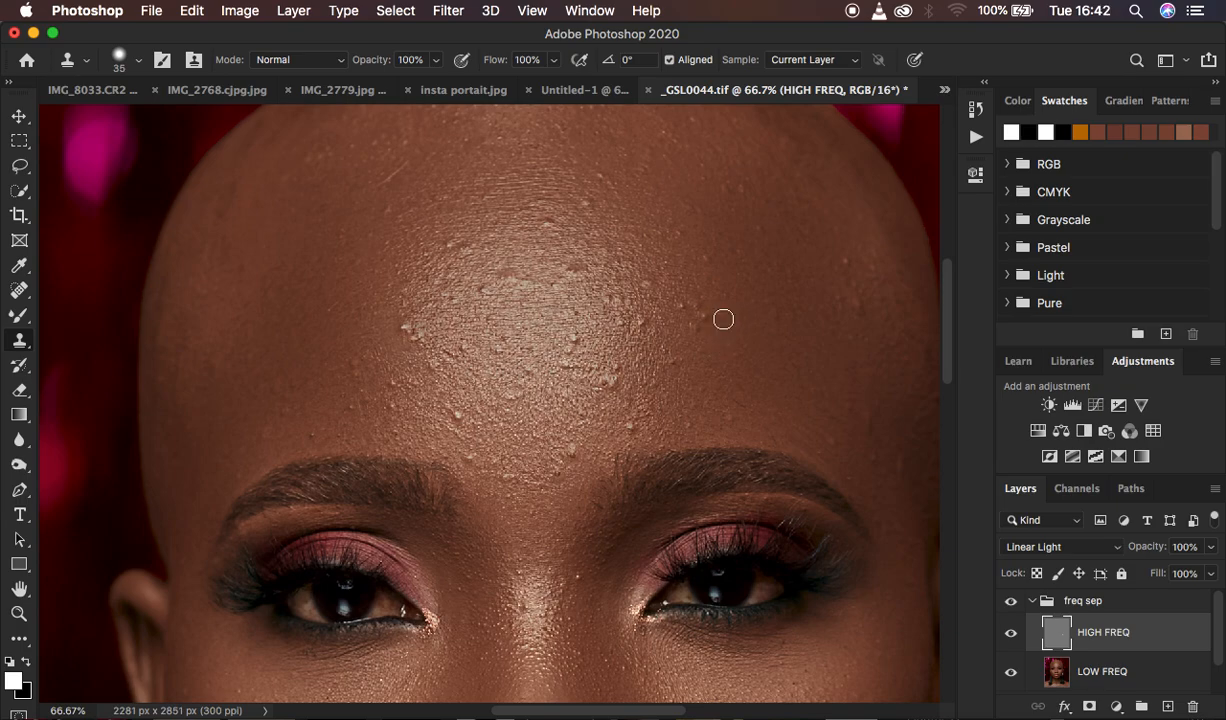
left_click(723, 318, "alt")
left_click(719, 318, "alt")
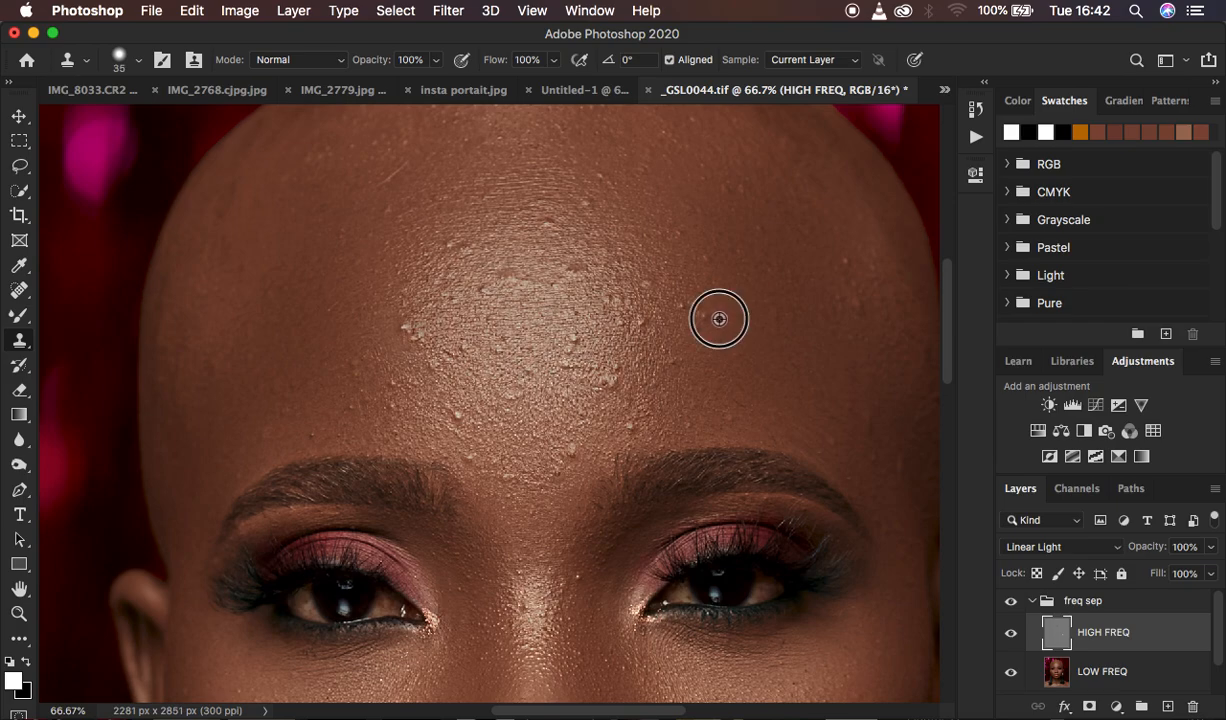
left_click(719, 318, "alt")
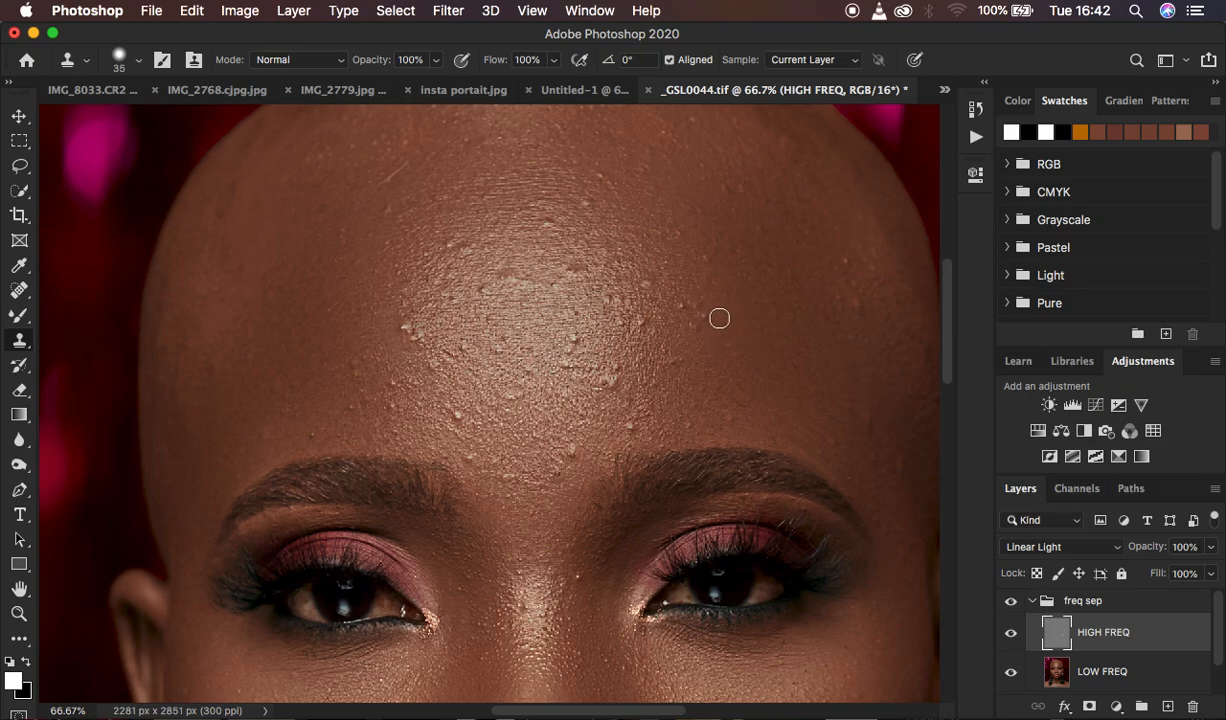
left_click(706, 315)
Clone clean texture over the bumps above the image-right brow and across the forehead's central highlight, adjusting brush size as needed
left_click(716, 336, "alt")
key("]")
key("]")
left_click(851, 408, "alt")
left_click(868, 428)
key("bracketleft")
left_click(630, 335, "alt")
left_click(610, 301)
left_click(550, 260, "alt")
left_click(489, 286)
Clone away the remaining bumps on the lower forehead, between and above the brows, and towards the image-left temple
left_click(373, 176, "alt")
left_click(491, 353, "alt")
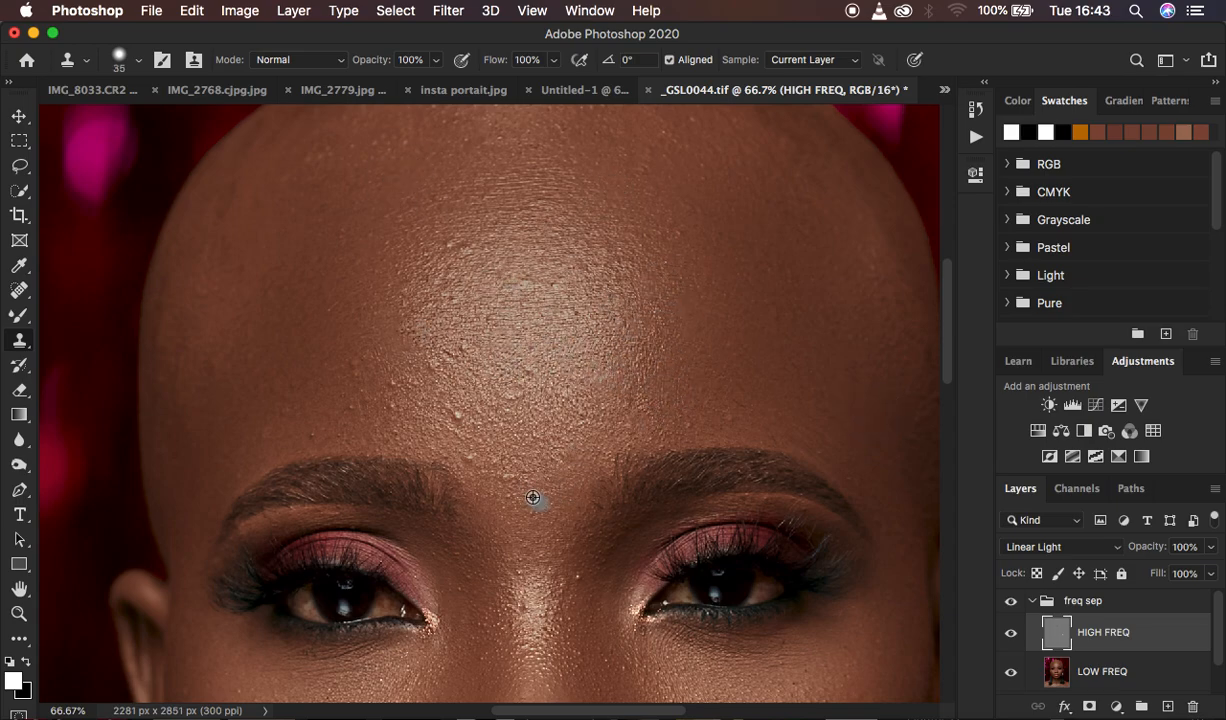
left_click(453, 422)
left_click(421, 346)
left_click(651, 413, "alt")
left_click(711, 423)
left_click(402, 394)
left_click(301, 394)
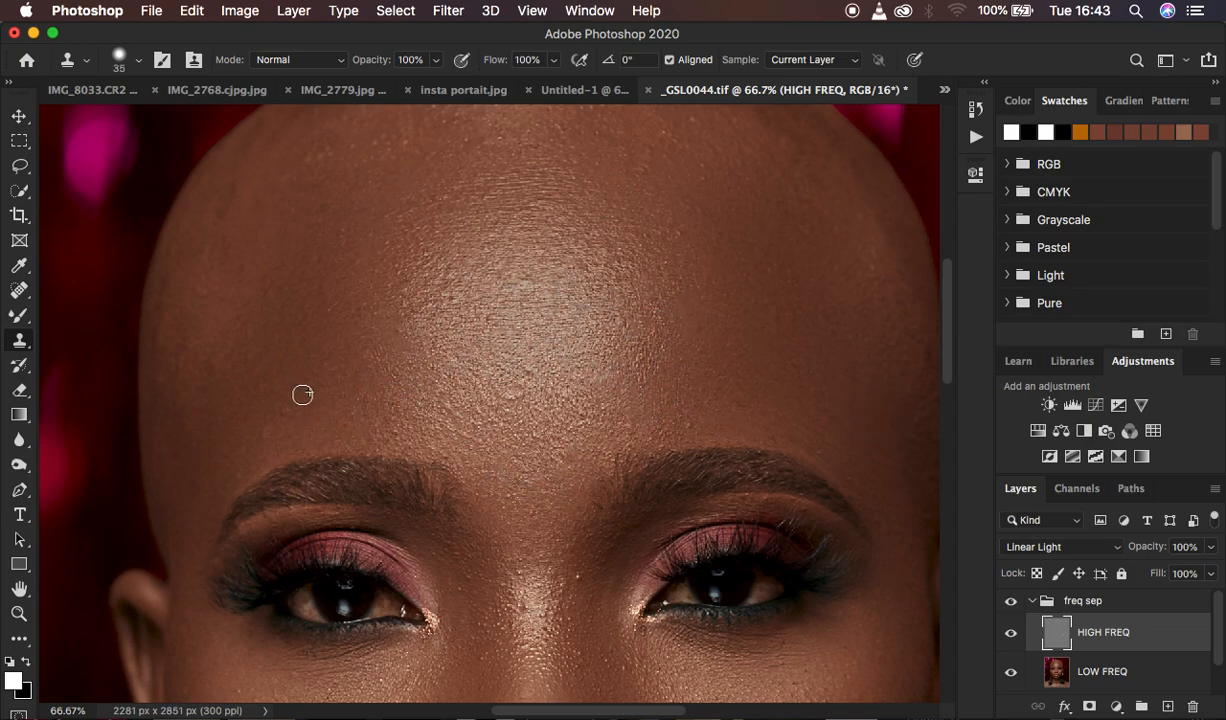
Clone clean texture over the lower forehead highlight and the rough spots on the image-left cheek
left_click(551, 363, "alt")
left_click(528, 407)
scroll(520, 420, "down", 3)
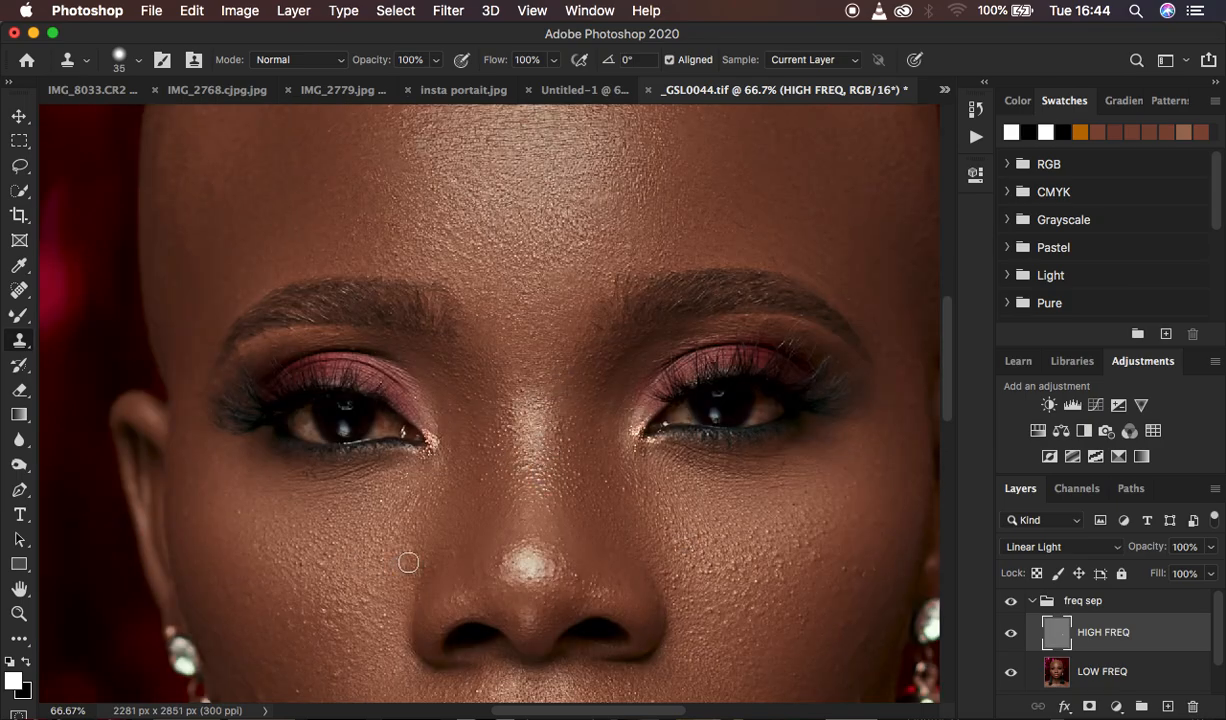
scroll(360, 540, "down", 3)
left_click(347, 403)
left_click(312, 565, "alt")
left_click(274, 458)
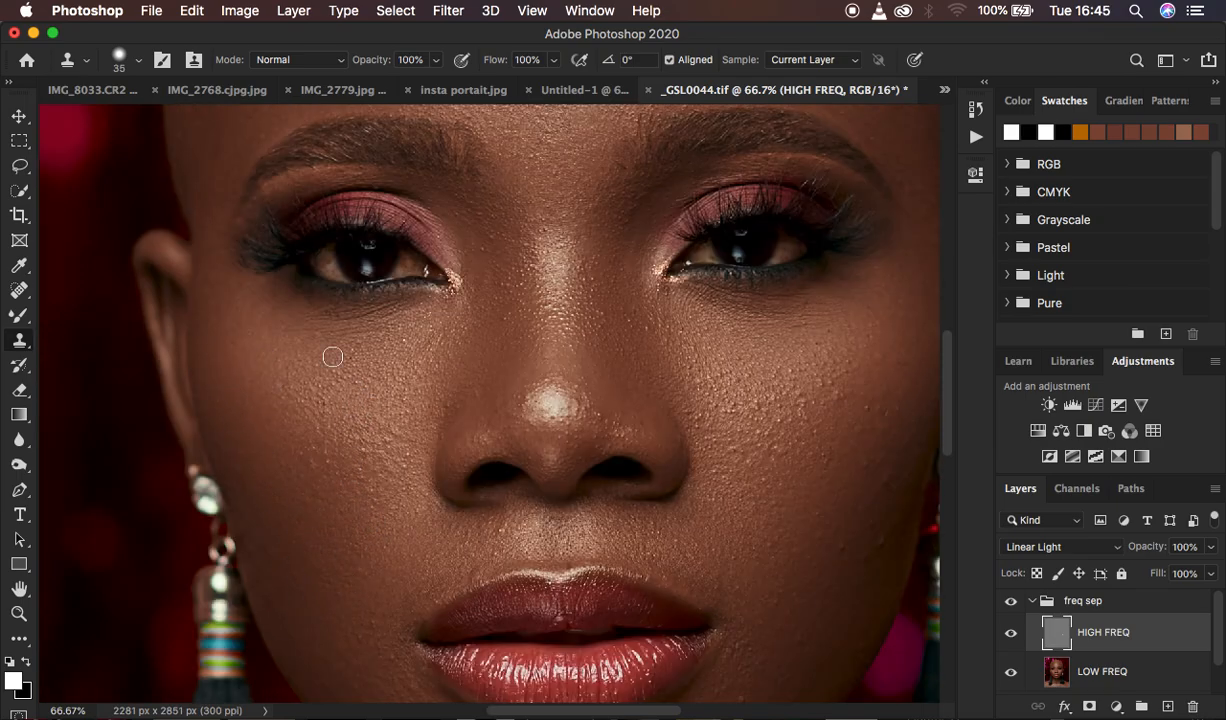
Sample texture on the image-right cheek, enlarge the Clone Stamp to 70 px and clone over remaining rough skin on the lower face
left_click(867, 487, "alt")
scroll(722, 490, "down", 3)
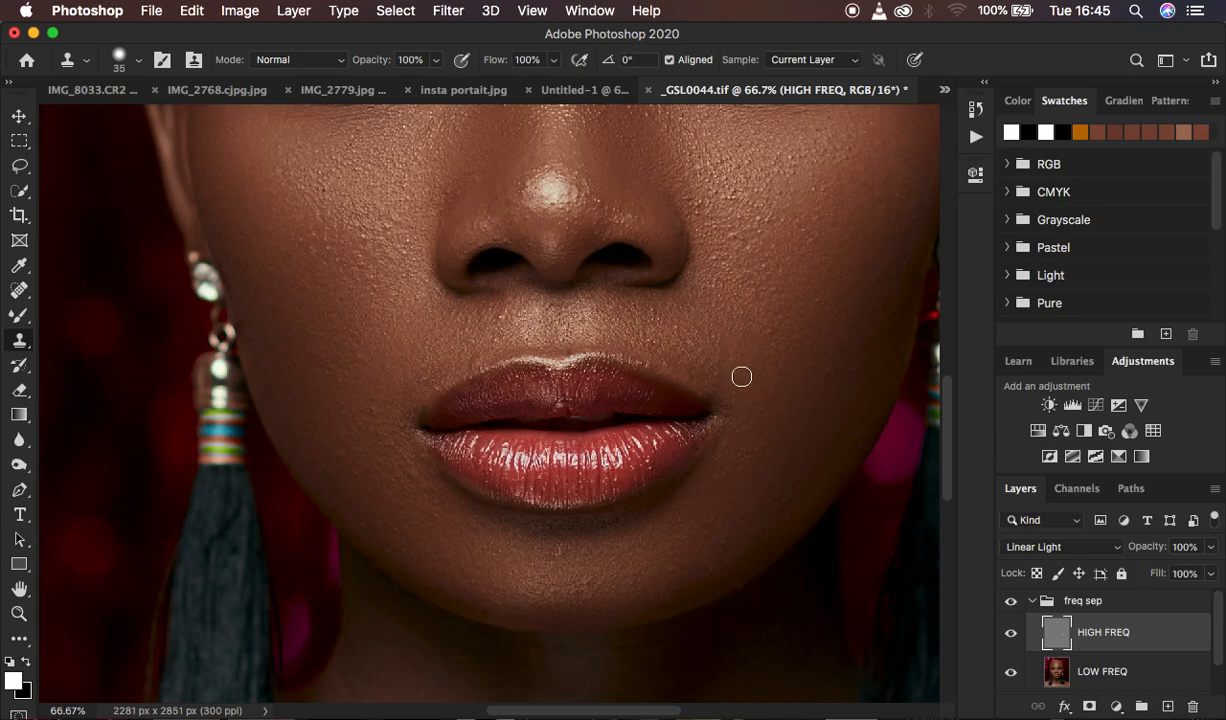
key("bracketright")
scroll(376, 267, "up", 10)
scroll(763, 466, "down", 10)
key("bracketright")
key("bracketright")
key("bracketright")
left_click(456, 501)
scroll(573, 294, "up", 8)
scroll(512, 358, "down", 3)
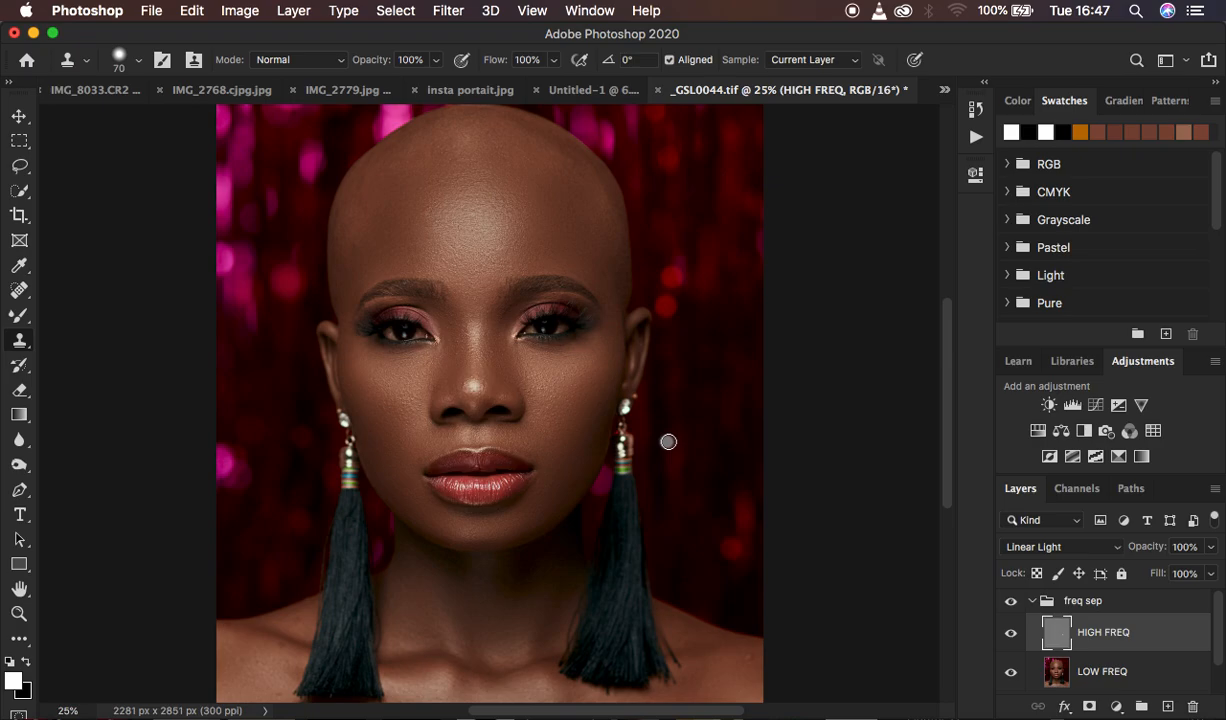
Collapse the freq sep group and add a Hue/Saturation adjustment layer above it with Saturation lowered almost to its minimum
left_click(1032, 601)
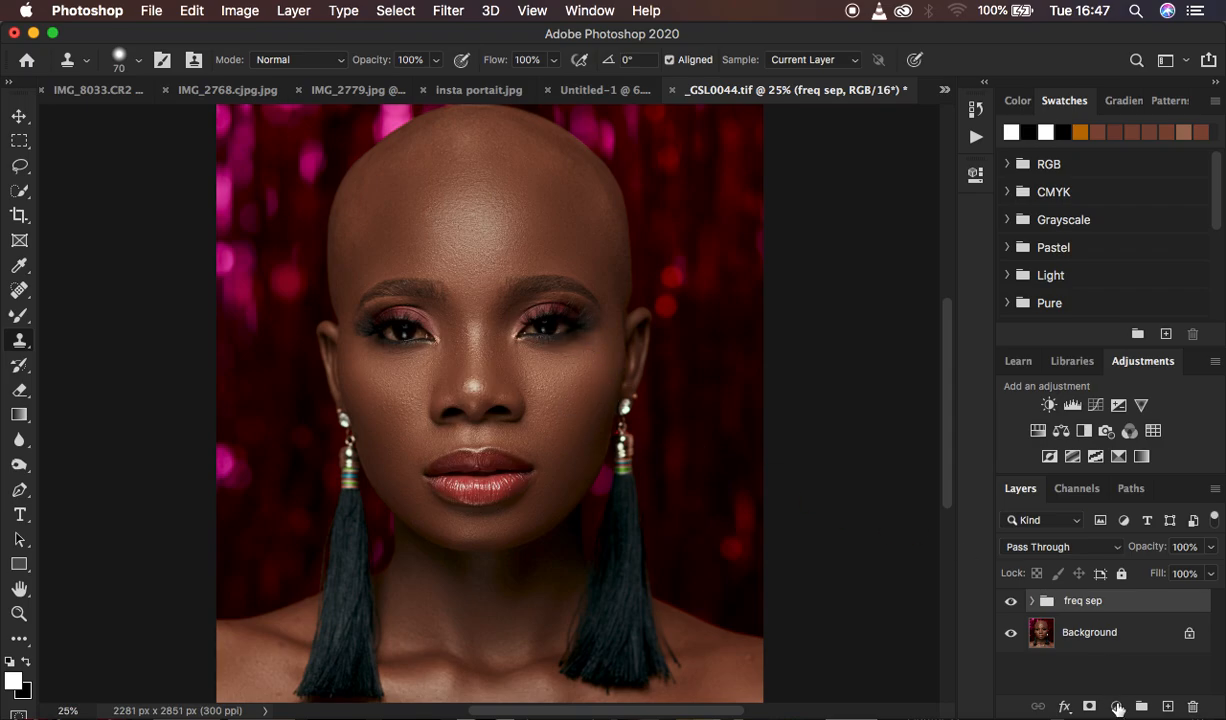
left_click(1118, 707)
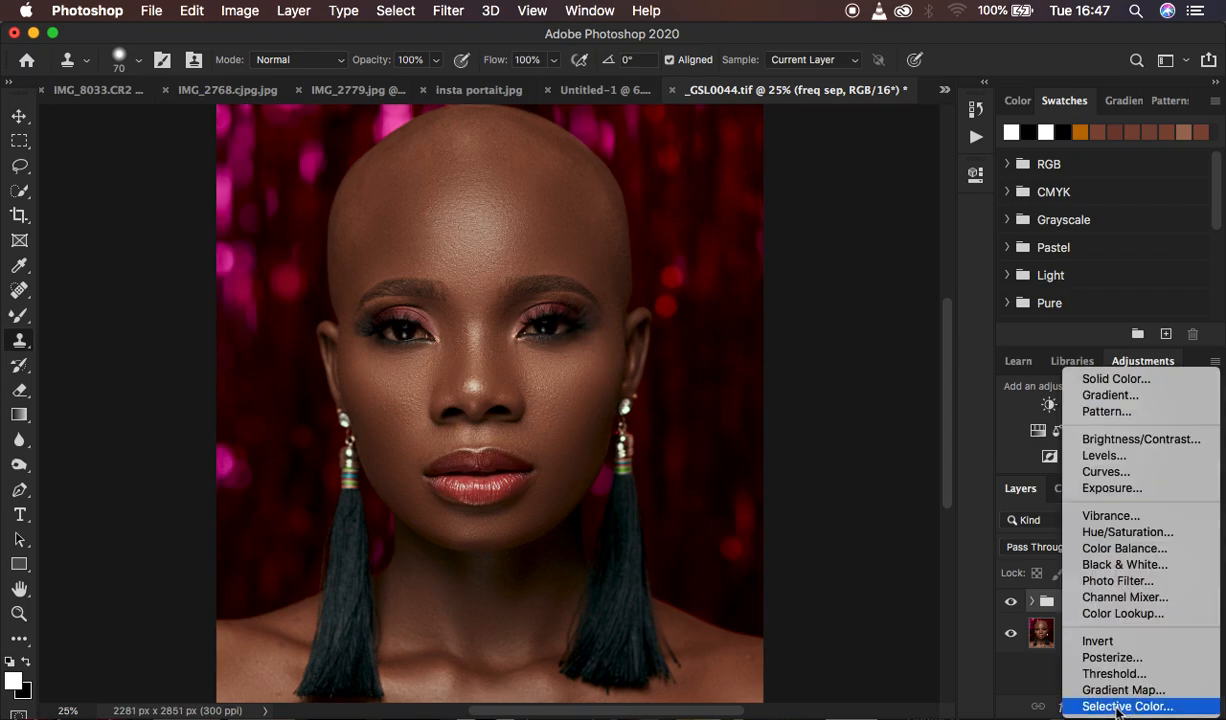
left_click(1108, 539)
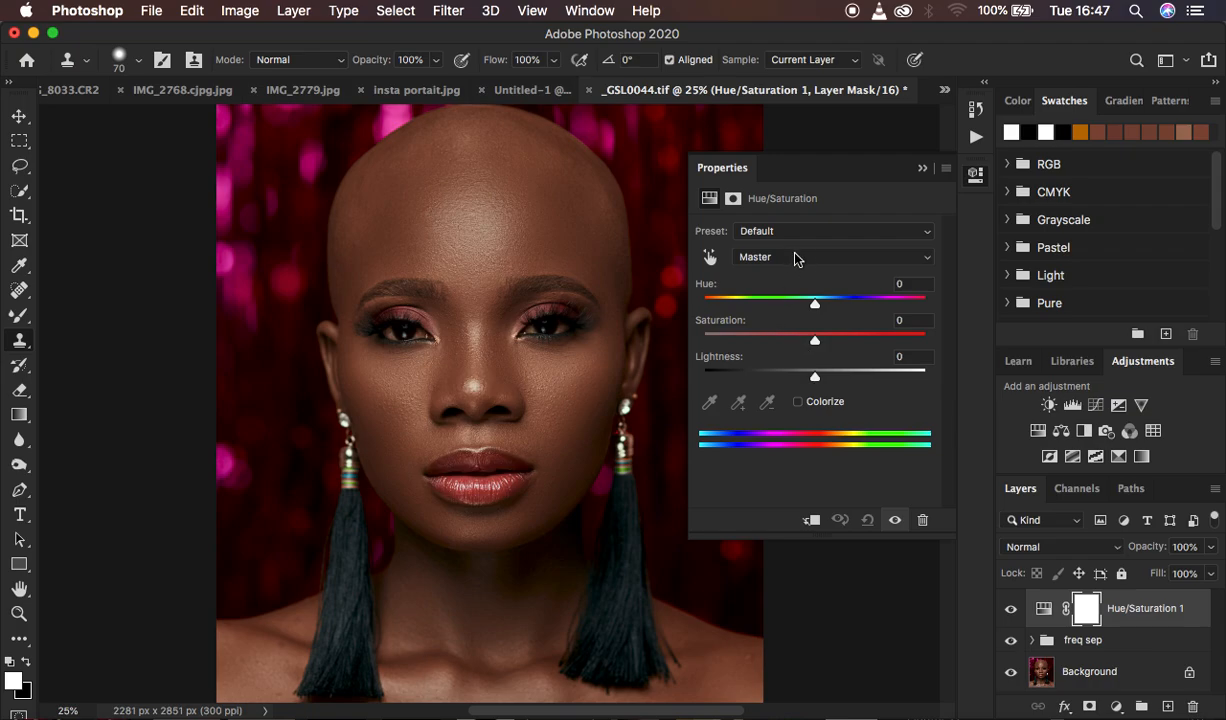
left_click_drag(813, 340, 706, 339)
left_click(921, 169)
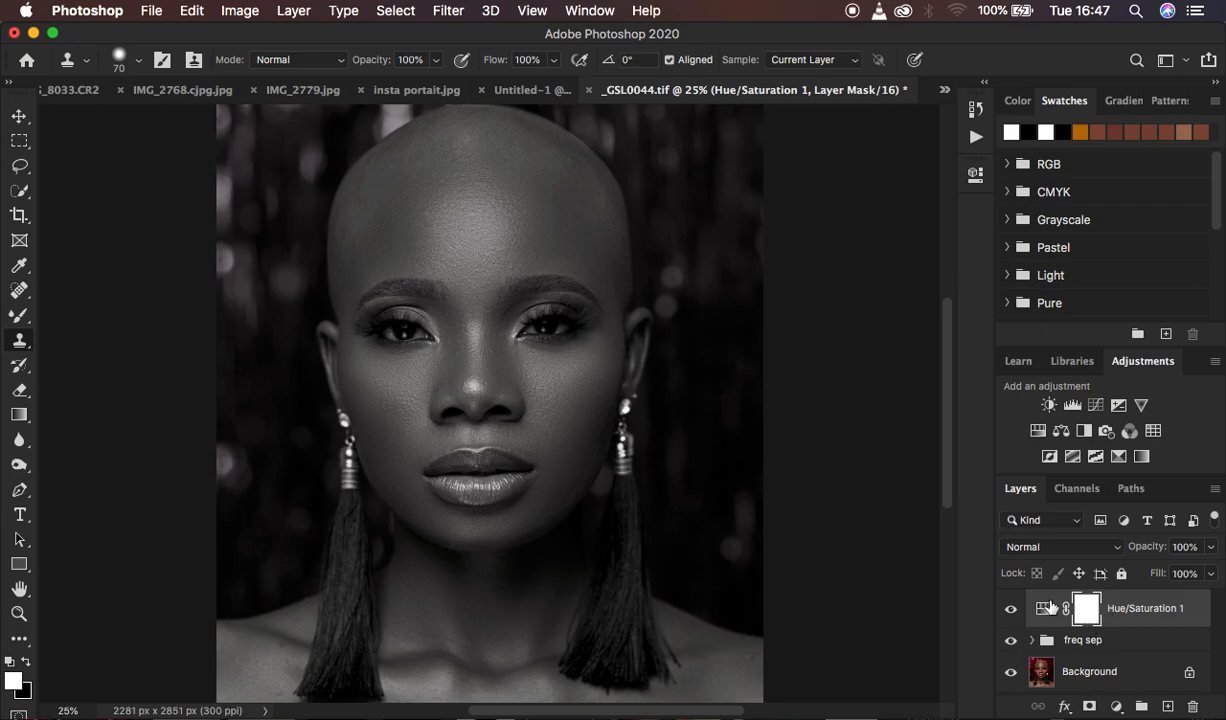
Invert the Hue/Saturation mask to black and set up a white 25 px Brush with hardness at its minimum
key("super+i")
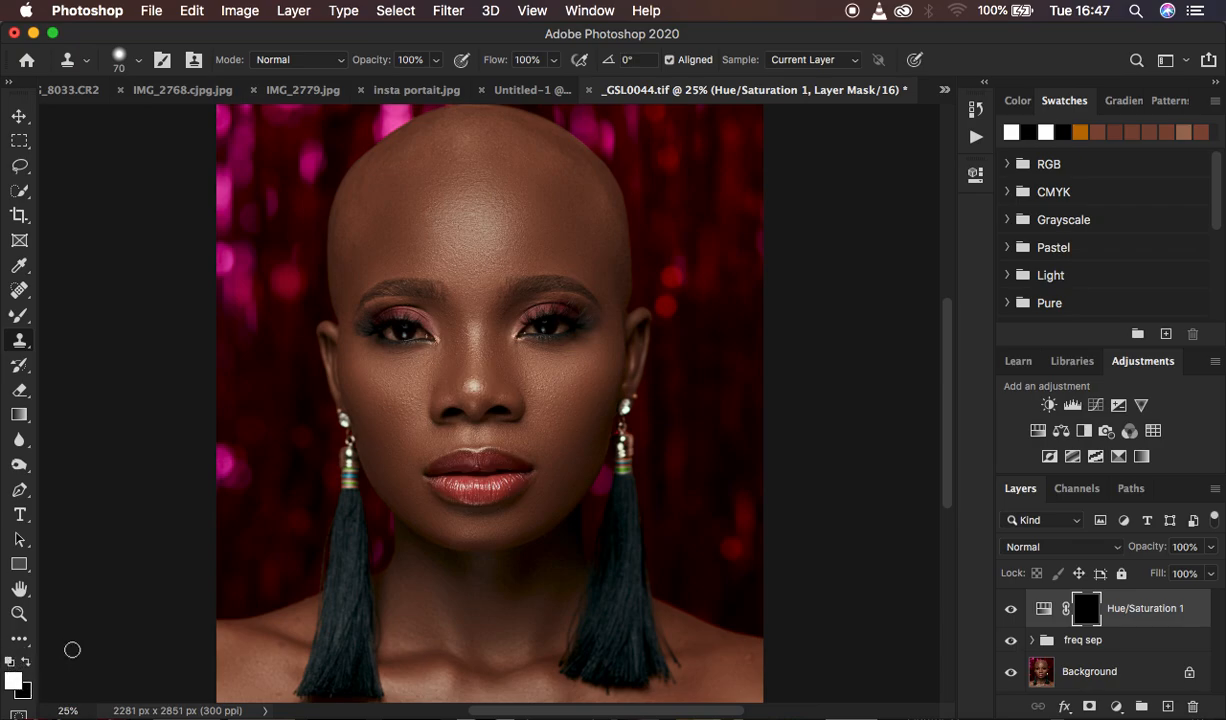
key("x")
key("x")
key("x")
key("x")
left_click(15, 316)
right_click(15, 316)
left_click(72, 311)
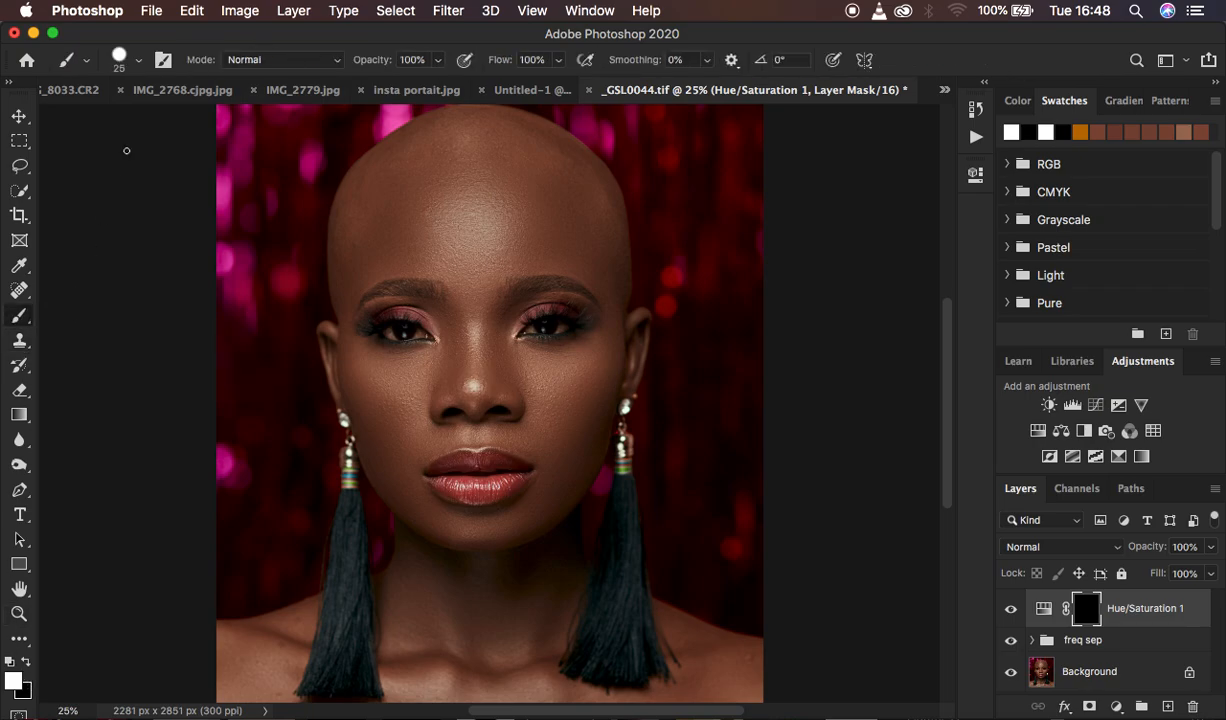
left_click(139, 62)
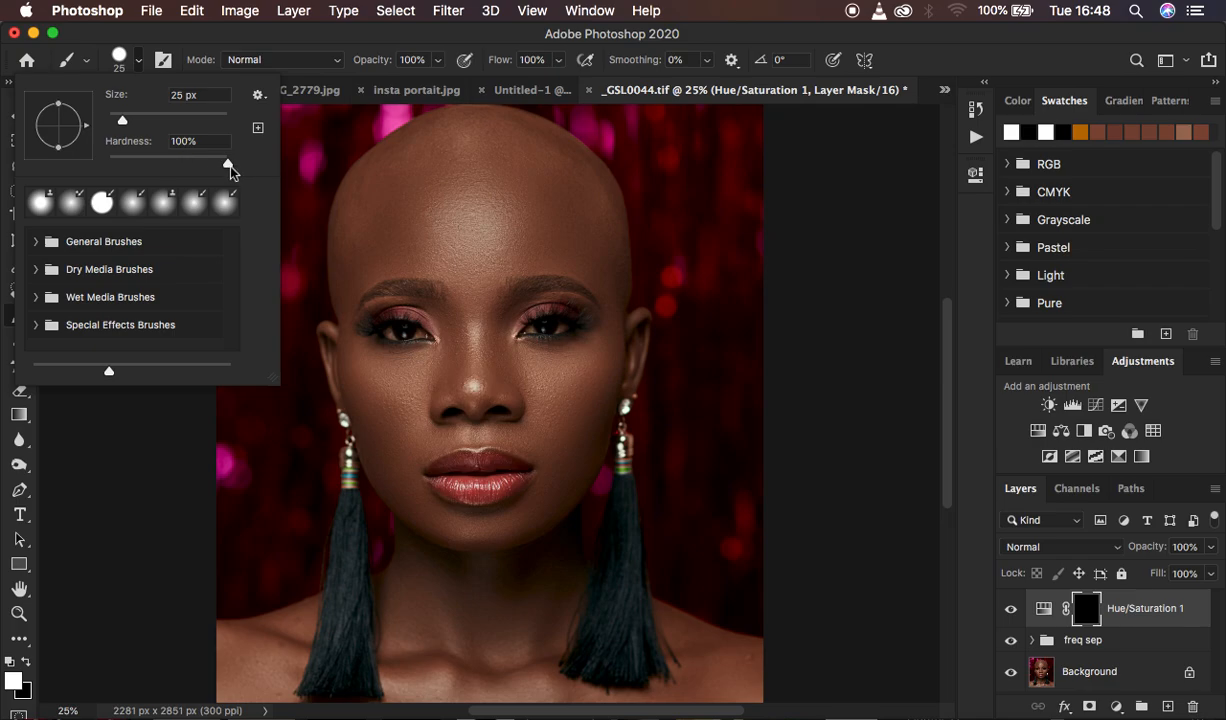
left_click_drag(228, 163, 77, 155)
left_click(160, 143)
key("Return")
Paint white on the Hue/Saturation mask over the whites of both eyes to remove their colour cast
key("super+equal")
key("super+equal")
key("super+equal")
key("super+equal")
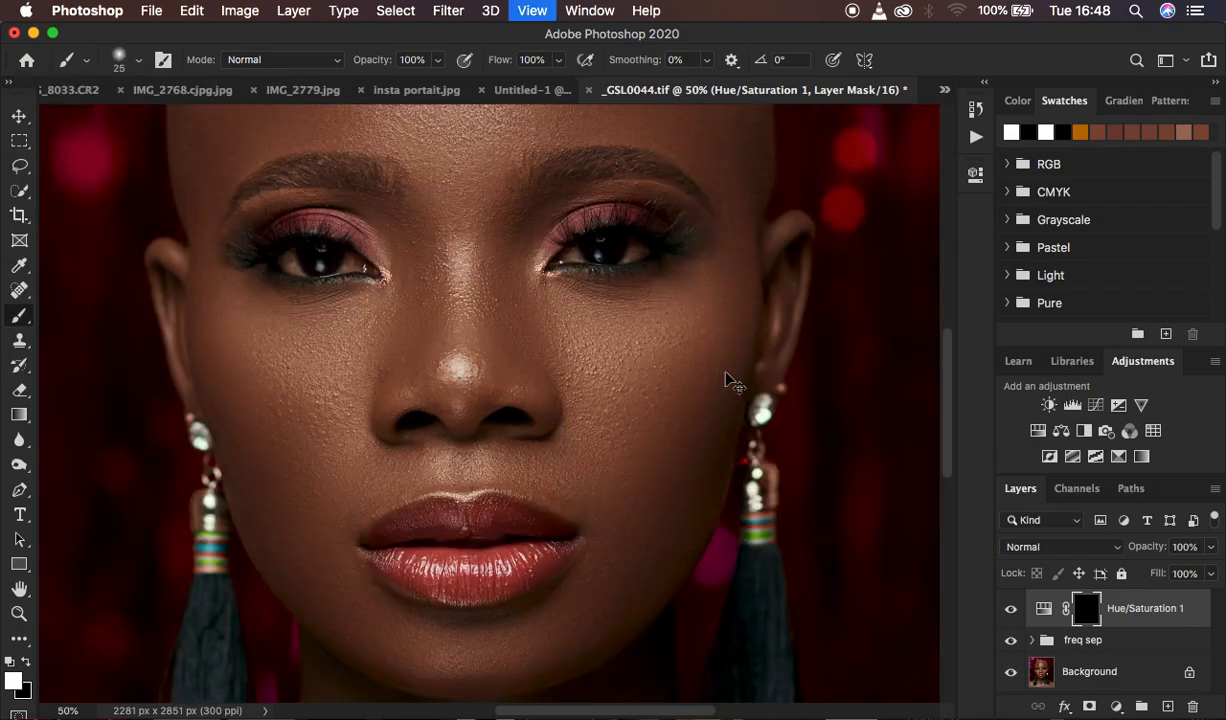
scroll(754, 303, "up", 5)
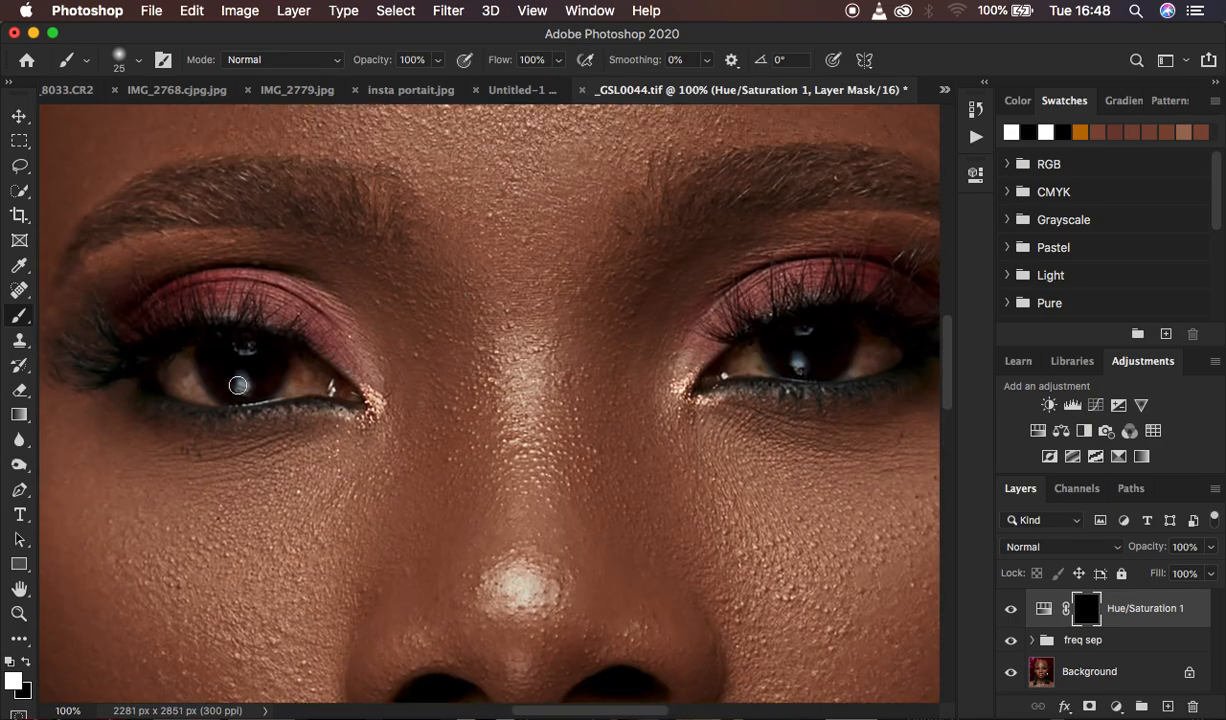
mouse_move(184, 360)
left_mouse_down()
mouse_move(201, 395)
mouse_move(180, 356)
mouse_move(184, 382)
mouse_move(216, 394)
mouse_move(173, 372)
mouse_move(185, 357)
mouse_move(204, 393)
mouse_move(167, 361)
mouse_move(199, 386)
mouse_move(263, 385)
mouse_move(298, 363)
mouse_move(282, 390)
mouse_move(295, 371)
mouse_move(315, 374)
mouse_move(277, 389)
mouse_move(318, 372)
mouse_move(242, 392)
mouse_move(195, 384)
mouse_move(172, 358)
left_mouse_up()
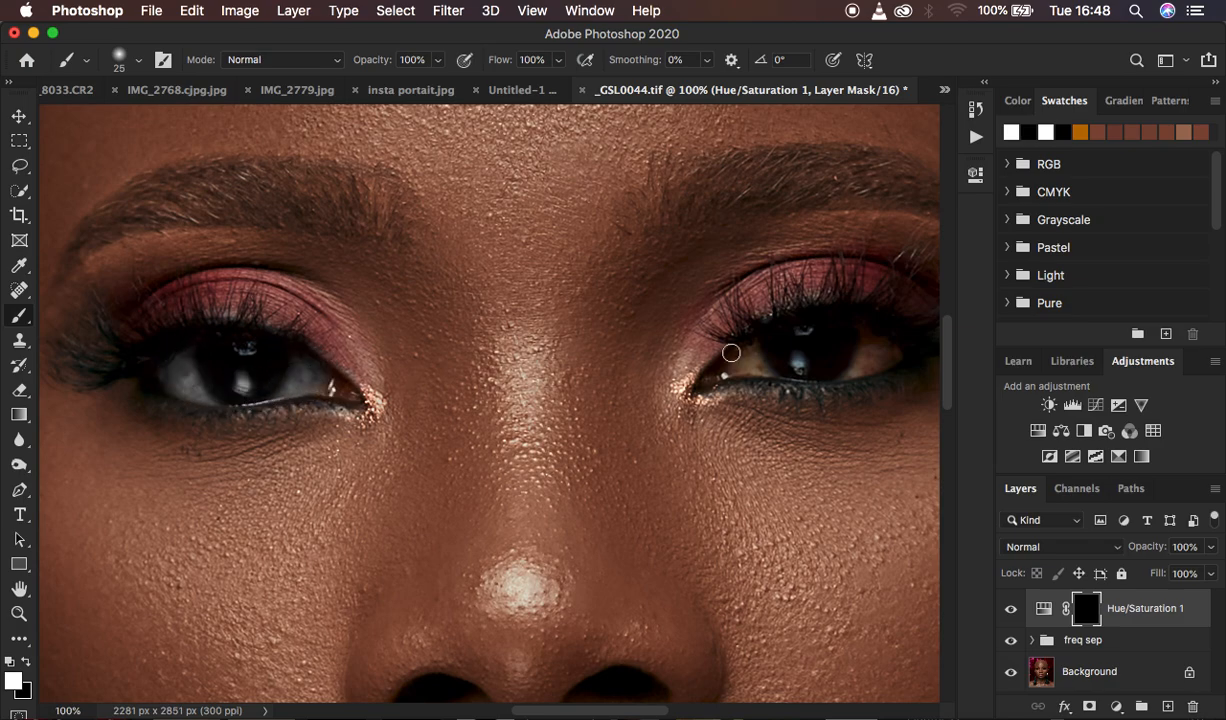
mouse_move(762, 357)
left_mouse_down()
mouse_move(870, 342)
mouse_move(854, 363)
mouse_move(879, 342)
mouse_move(869, 365)
mouse_move(836, 370)
mouse_move(855, 371)
mouse_move(885, 347)
mouse_move(866, 334)
mouse_move(872, 352)
mouse_move(890, 349)
mouse_move(744, 361)
mouse_move(773, 365)
mouse_move(811, 330)
mouse_move(746, 364)
mouse_move(820, 365)
mouse_move(884, 337)
mouse_move(899, 345)
mouse_move(753, 361)
left_mouse_up()
key("super+0")
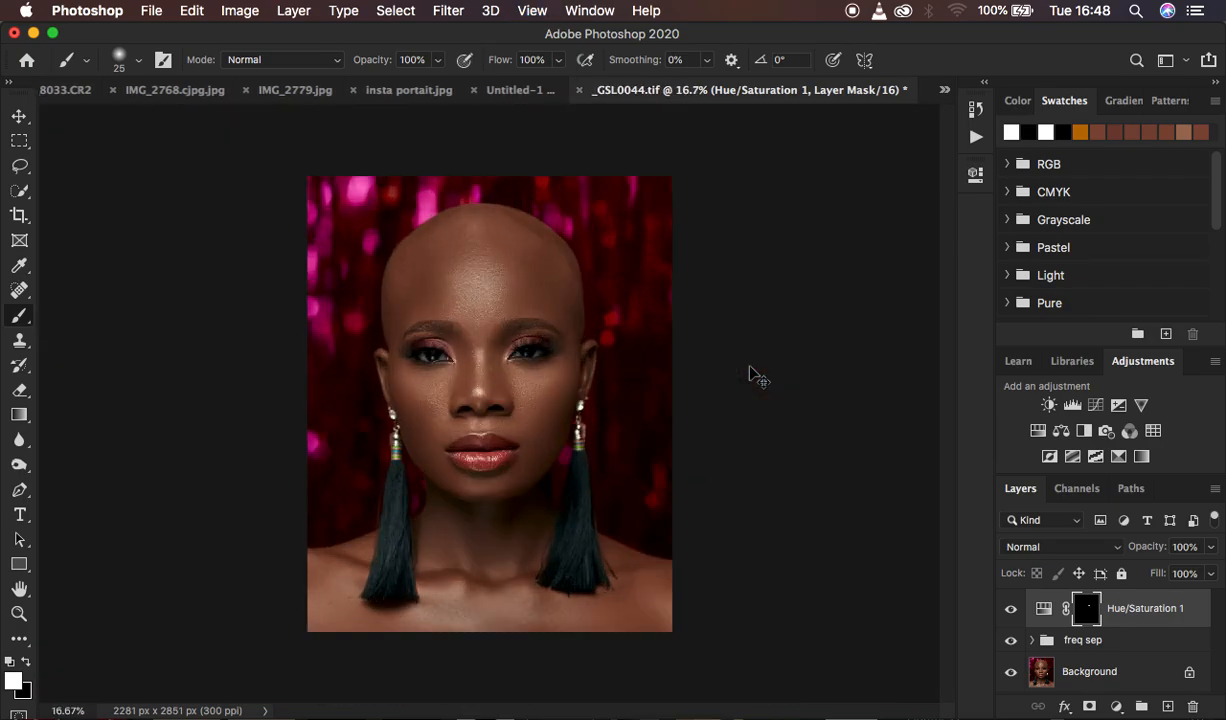
key("super+plus")
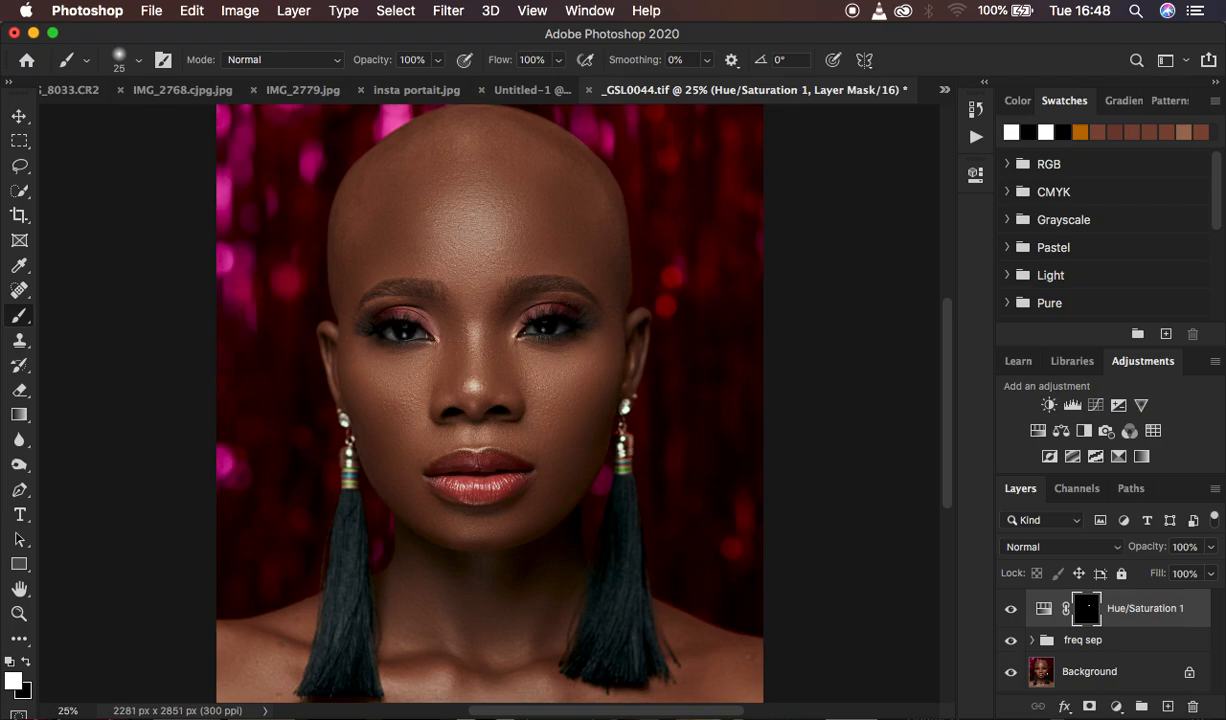
Try to export the portrait as a 100% quality JPG with Bicubic Sharper resampling and the color profile embedded, and close the export dialog
left_click(155, 12)
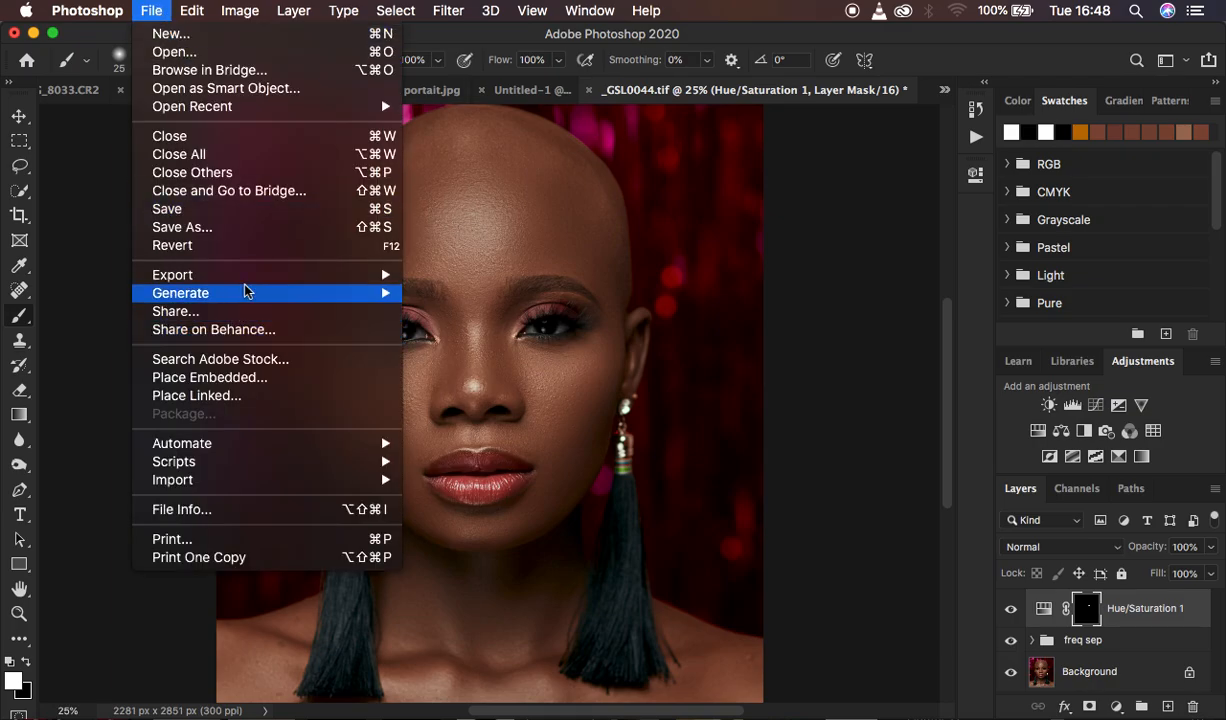
mouse_move(340, 278)
left_click(490, 300)
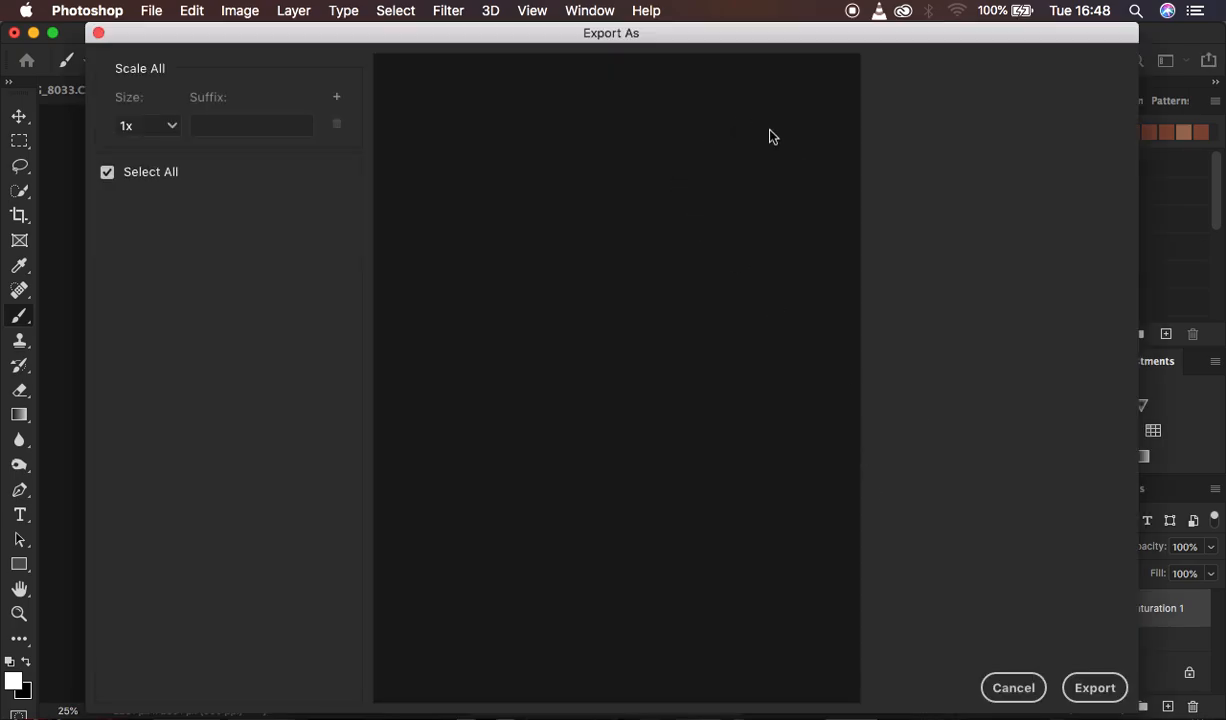
left_click(1002, 100)
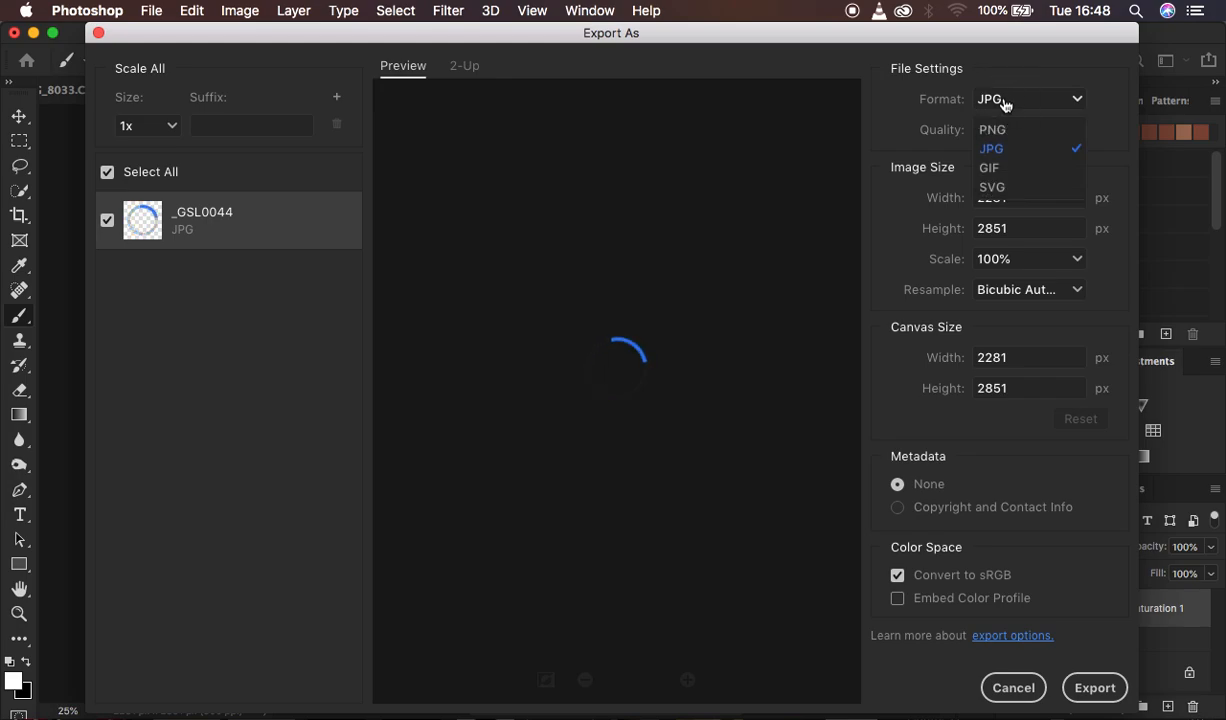
left_click(1003, 102)
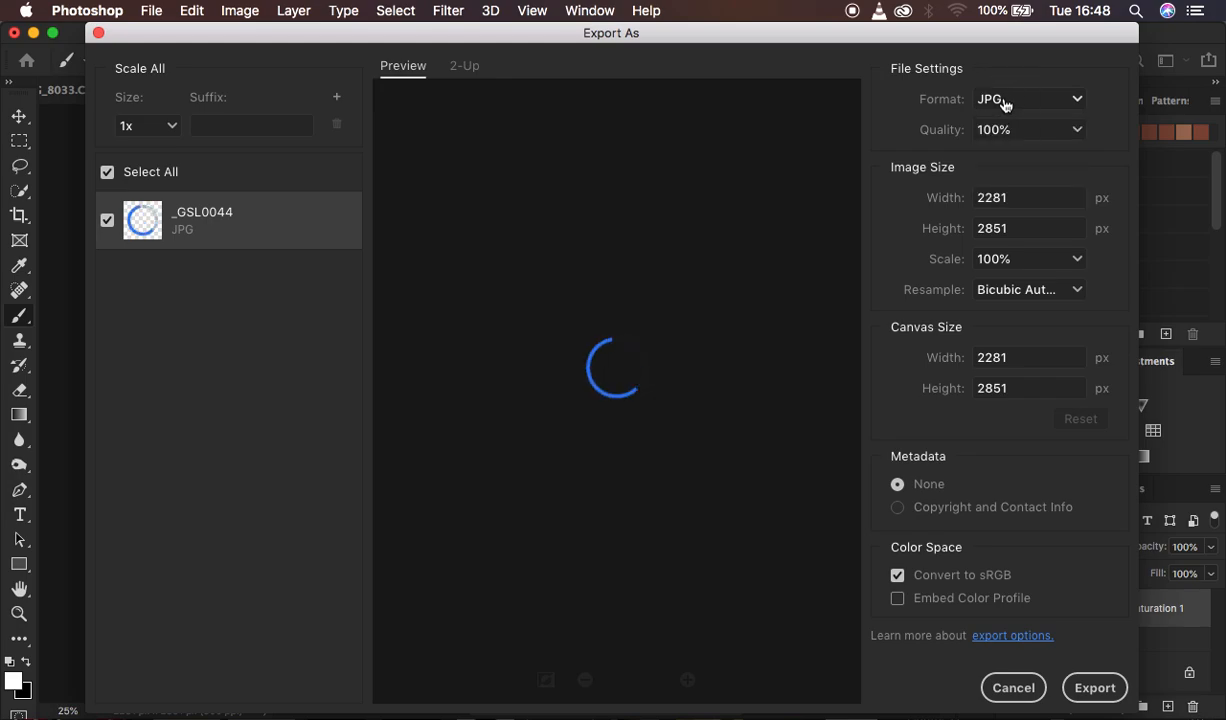
left_click(1029, 289)
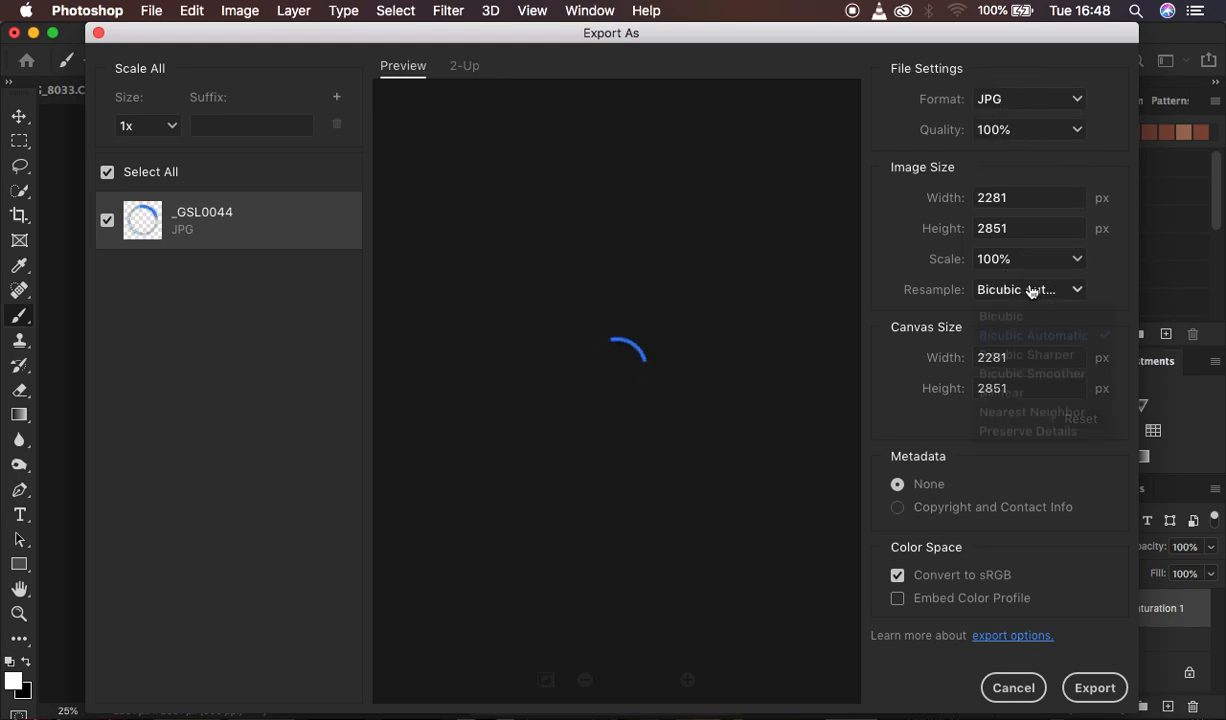
left_click(1045, 362)
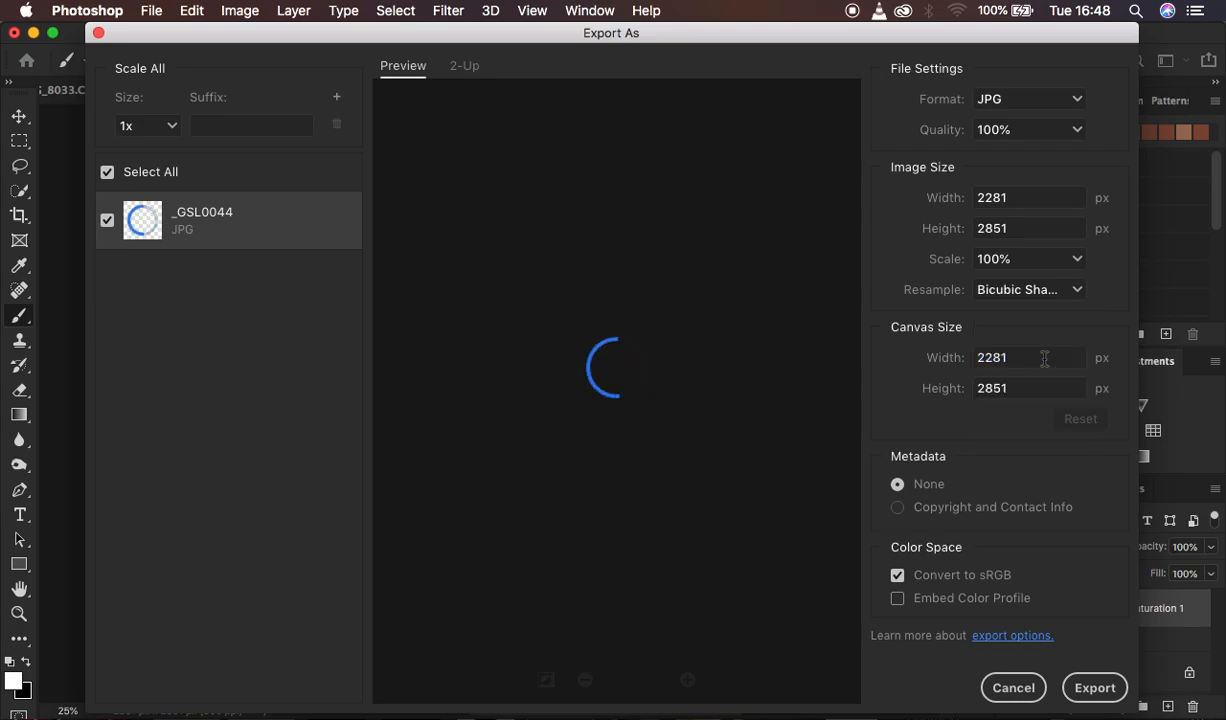
left_click(899, 599)
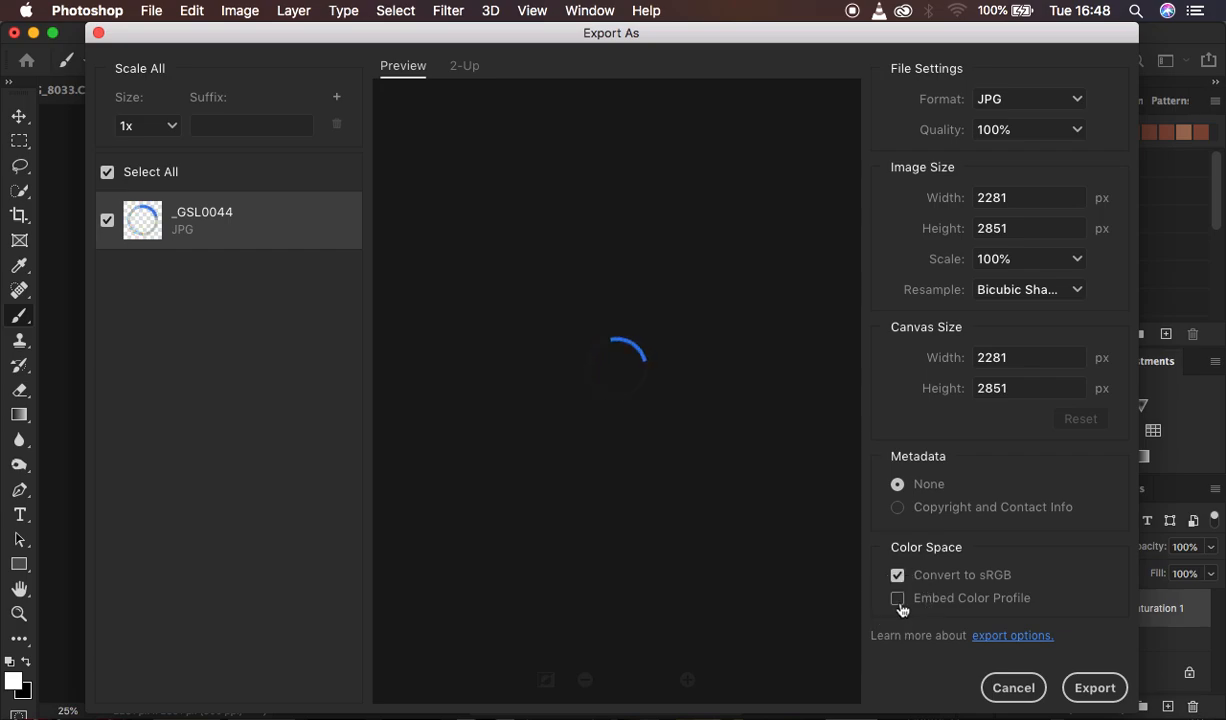
left_click(1081, 680)
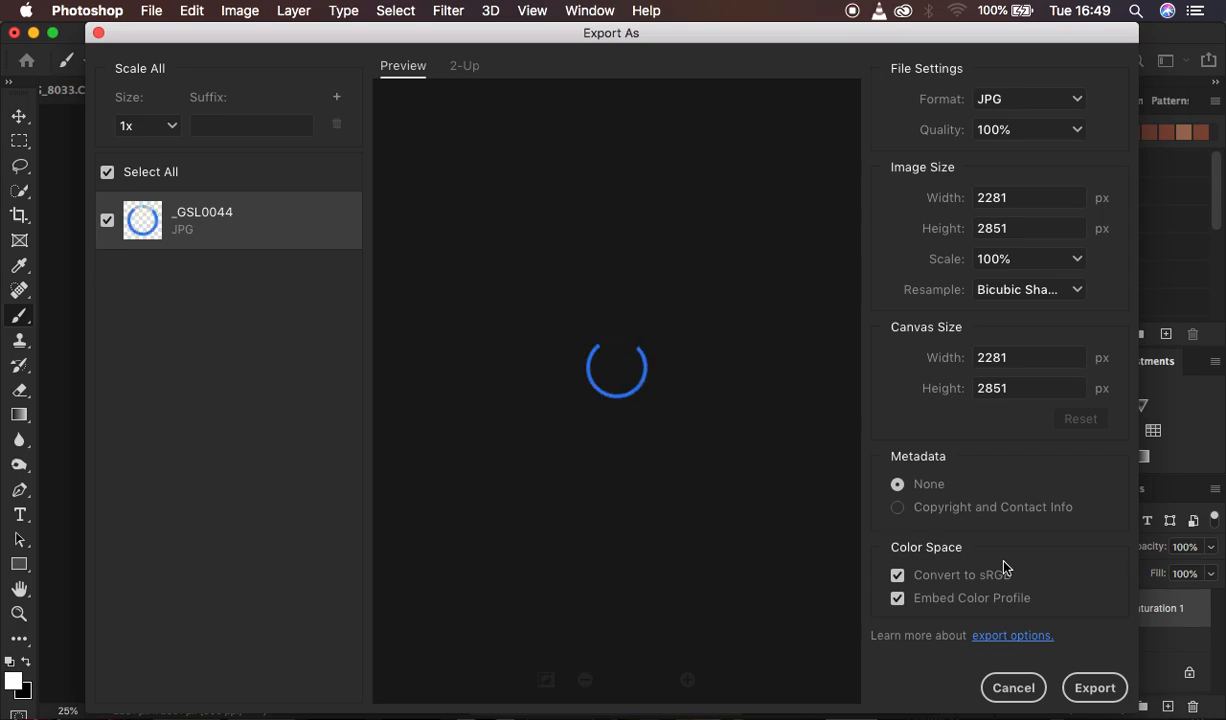
left_click(1002, 689)
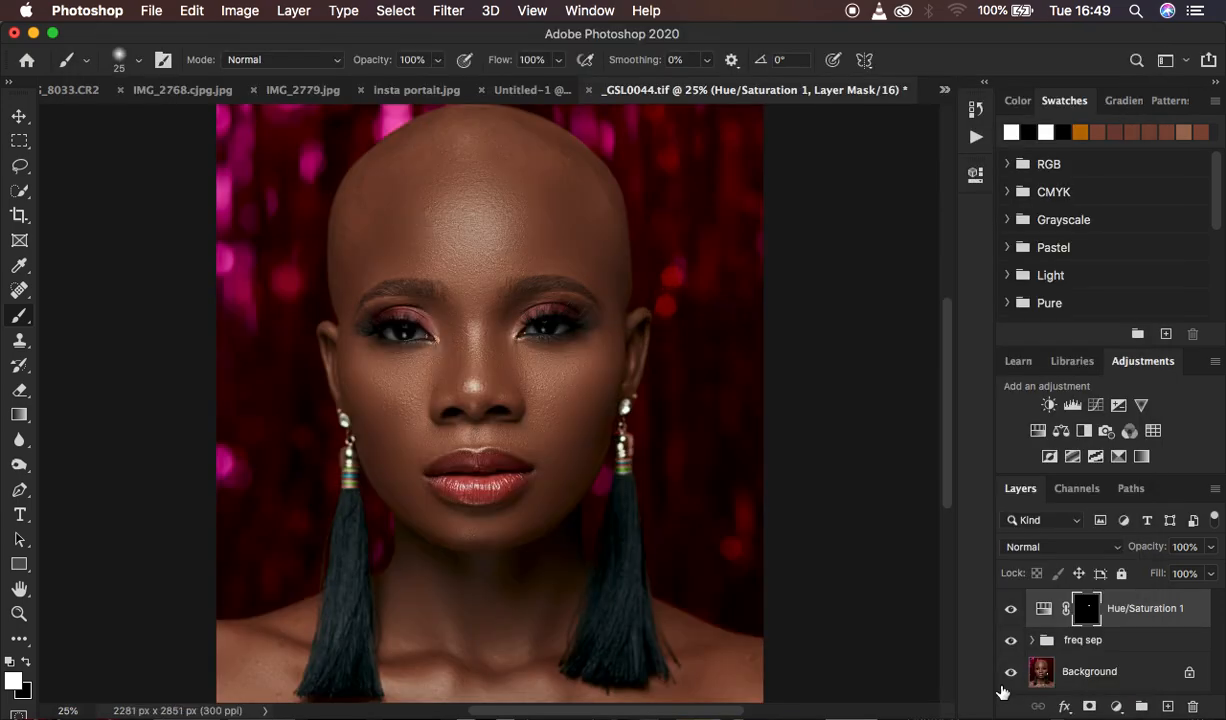